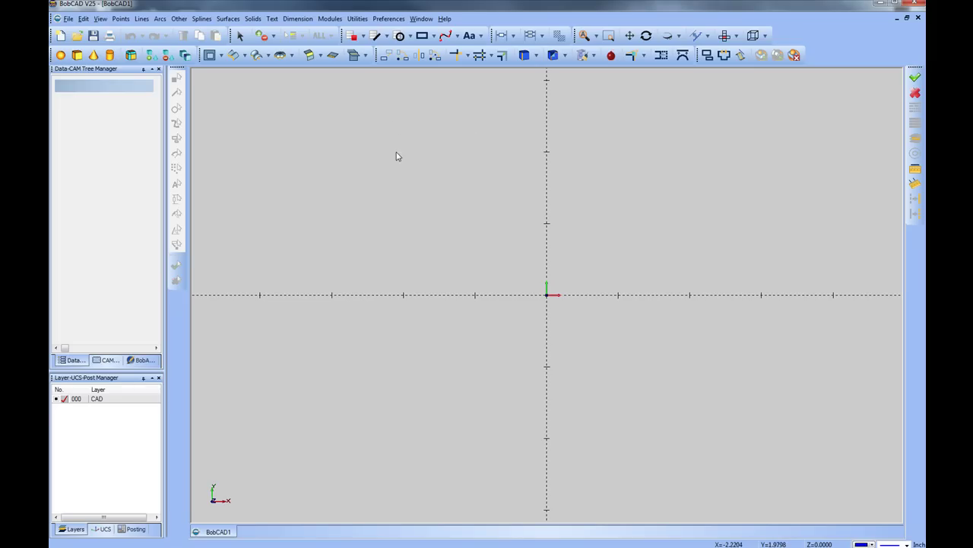
Step: Define a full circle centred on the origin with a radius of 3 inches using the arc coordinates command
left_click(159, 19)
left_click(172, 42)
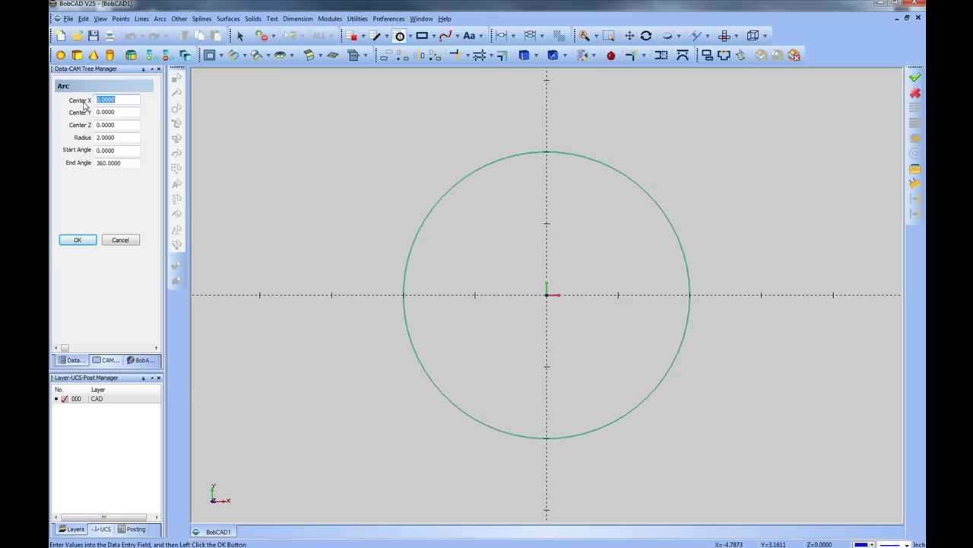
left_click(117, 127)
double_click(112, 137)
type("6")
left_click(123, 151)
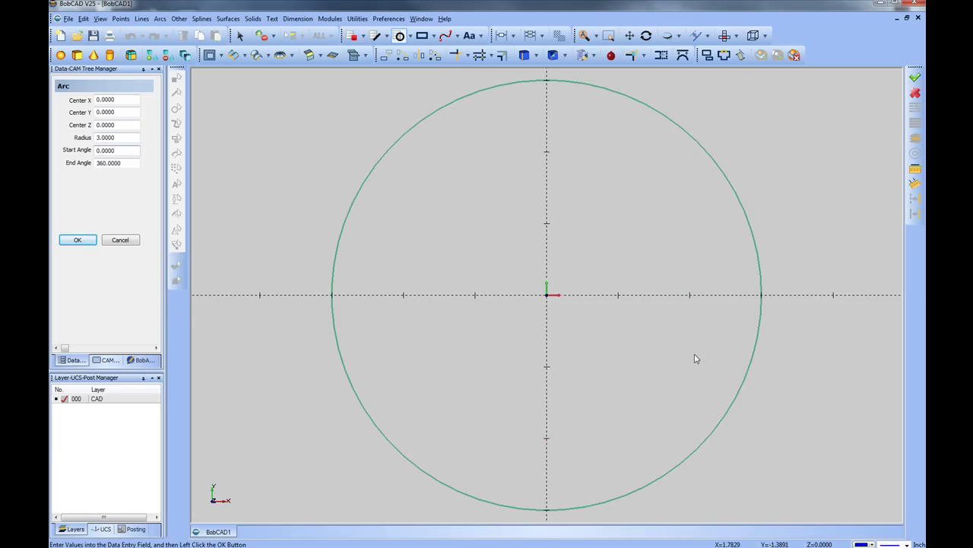
Step: Try a start angle of 90 degrees for the arc and return the start angle to 0
double_click(127, 152)
type("90")
left_click(113, 138)
double_click(135, 151)
type("0")
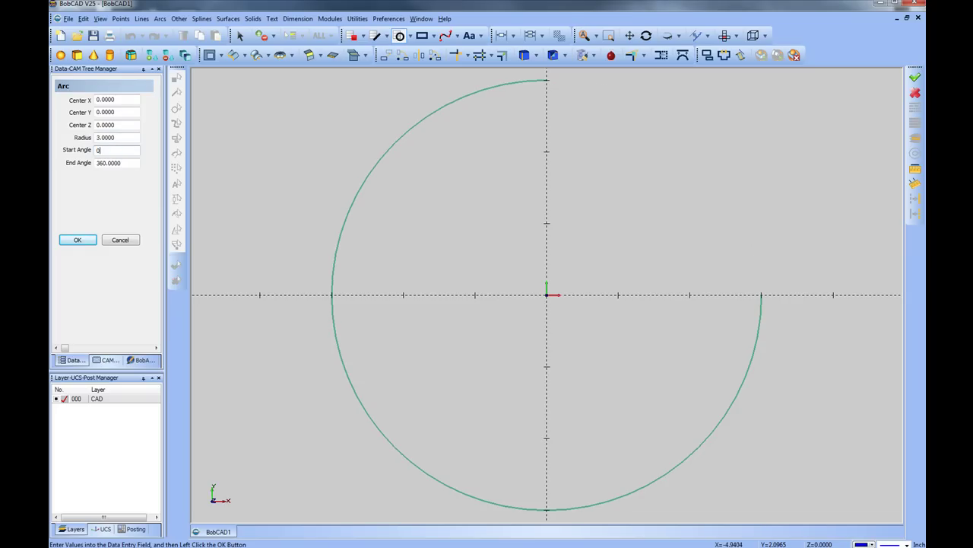
left_click(132, 164)
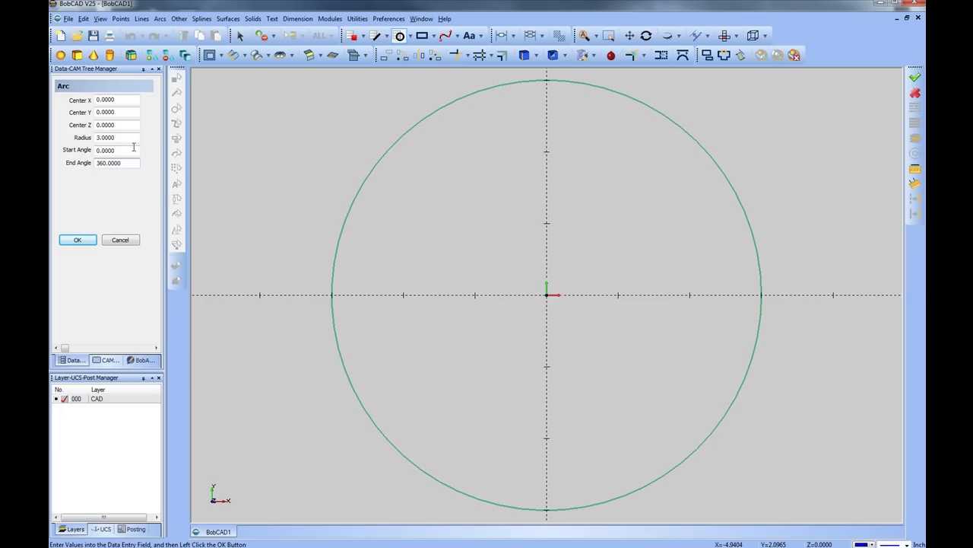
Step: Create the defined circle and end the arc command
left_click(83, 240)
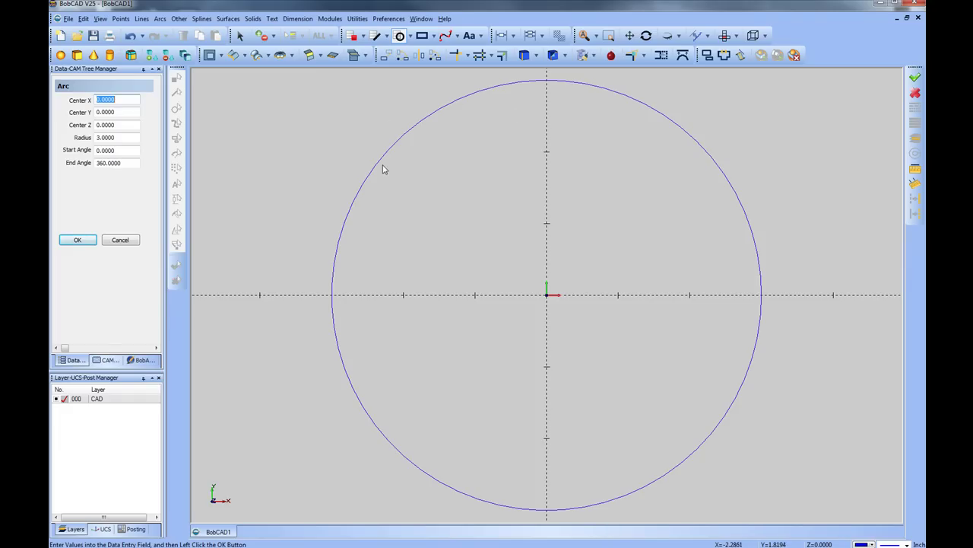
left_click(120, 240)
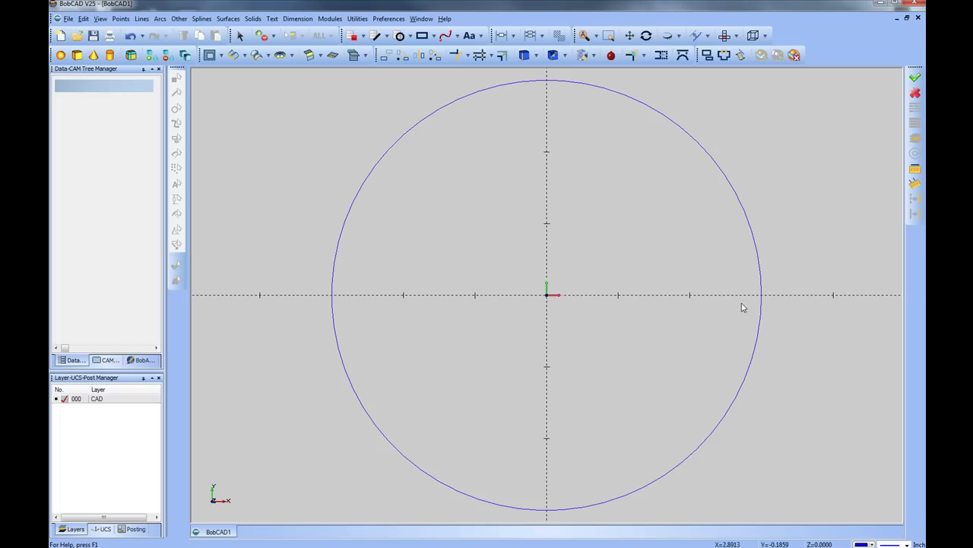
Step: Define a rectangle 1 inch long and 1 inch wide with a corner radius of 0.0625
left_click(179, 19)
left_click(191, 32)
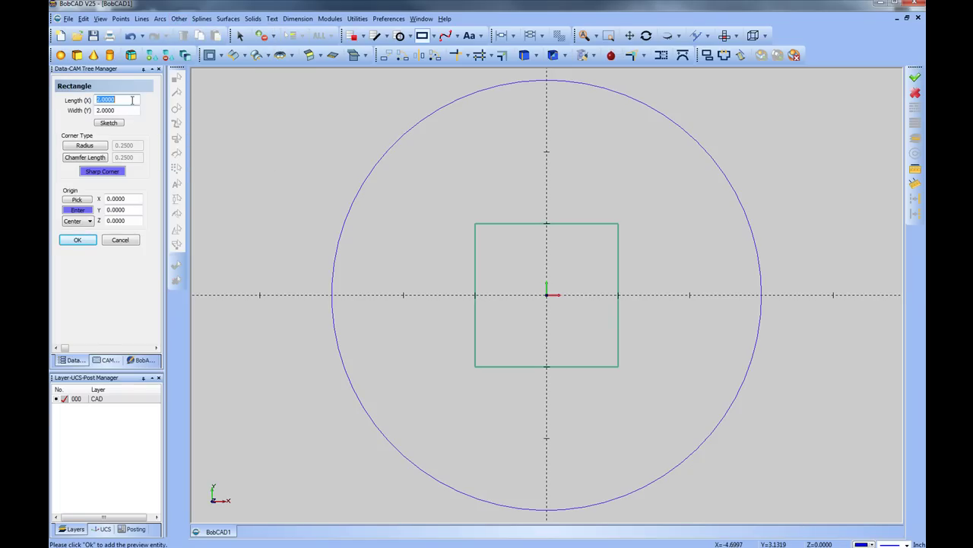
type("1")
key("Tab")
type("1")
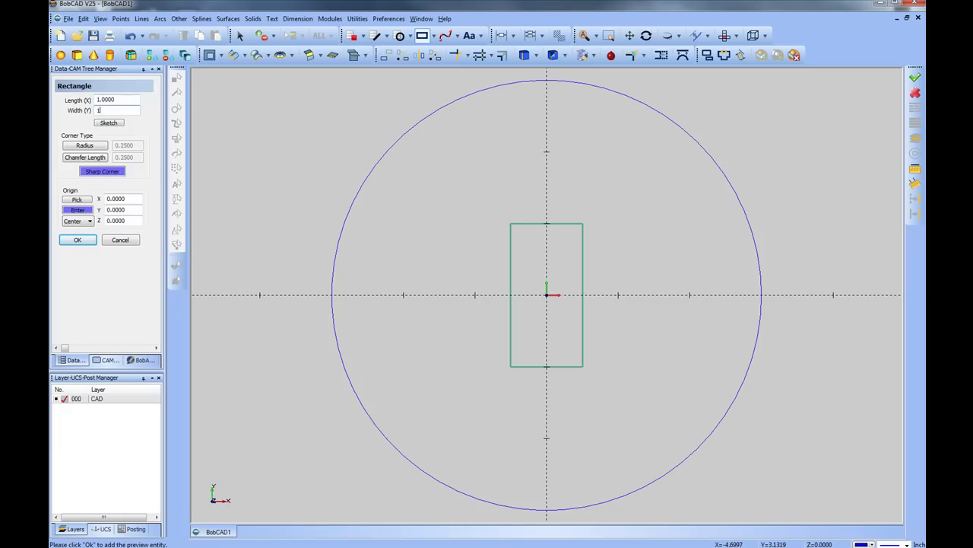
left_click(86, 146)
double_click(139, 144)
type(".06")
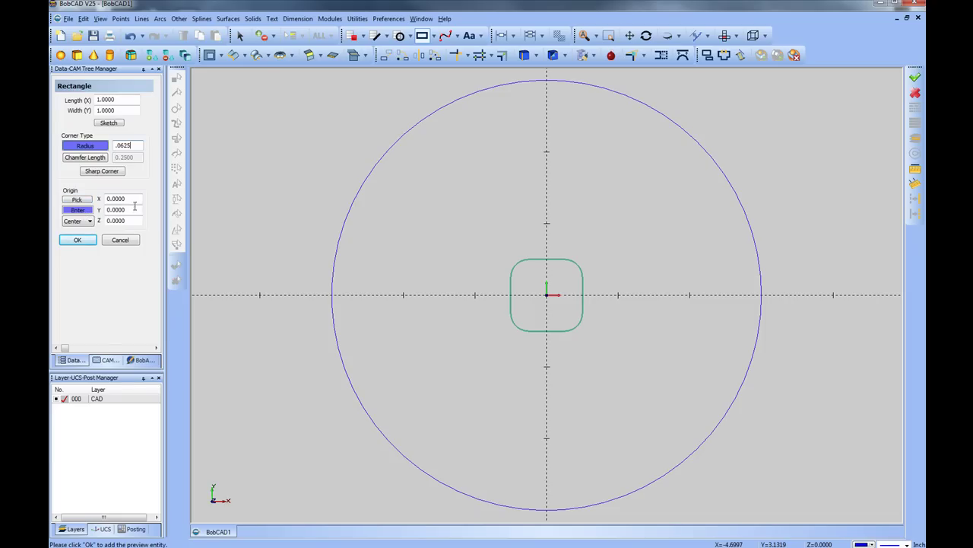
Step: Centre the rounded rectangle at X 3, Y 0 on the circle's edge and create it
left_click(109, 199)
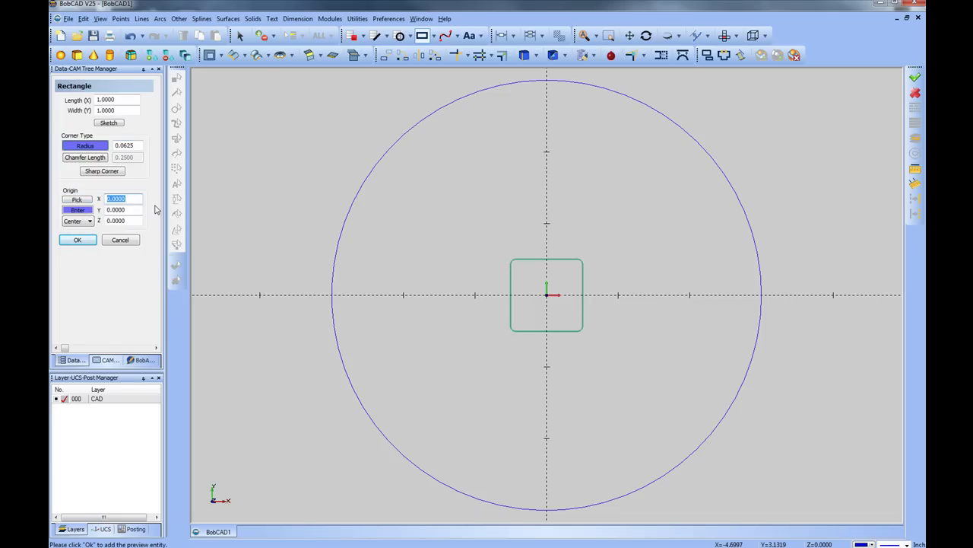
type("3")
left_click(138, 210)
left_click_drag(125, 210, 99, 215)
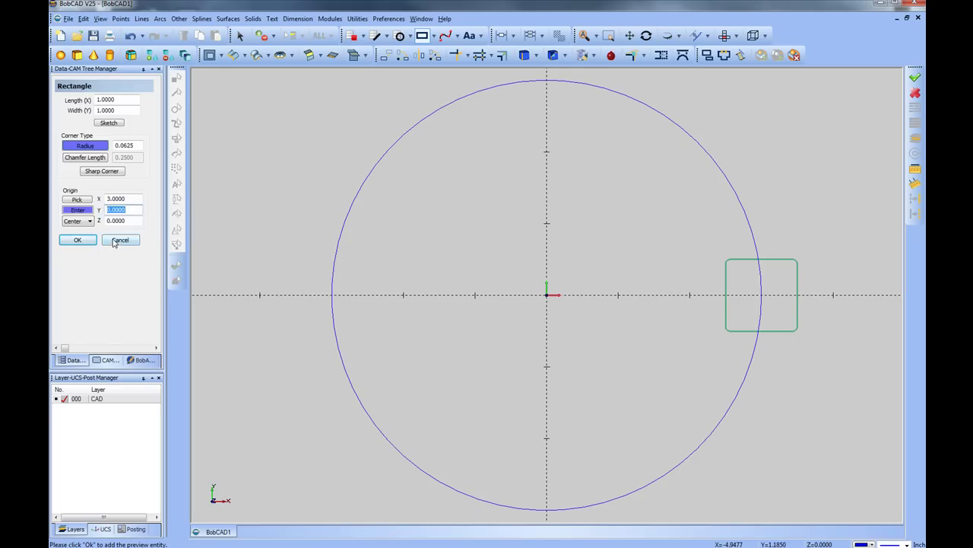
left_click(86, 241)
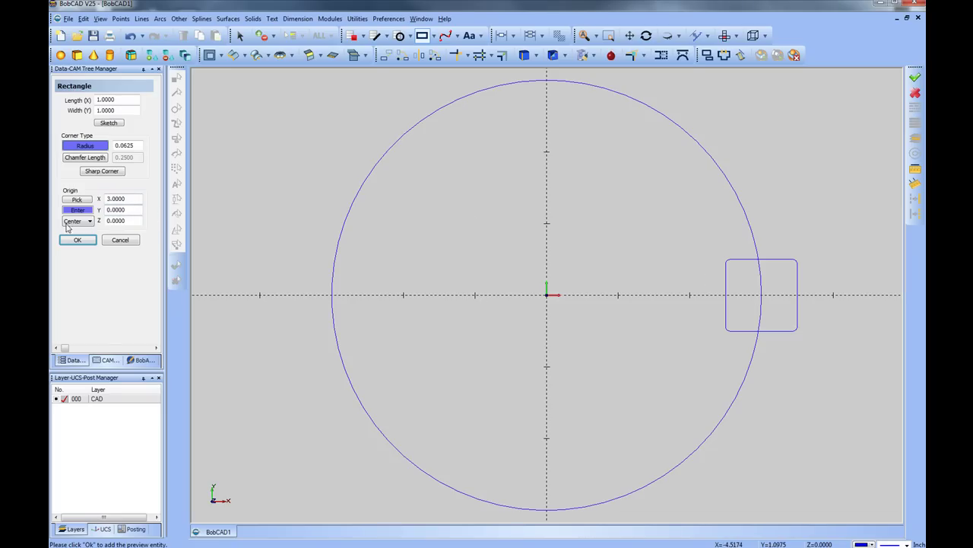
left_click(120, 240)
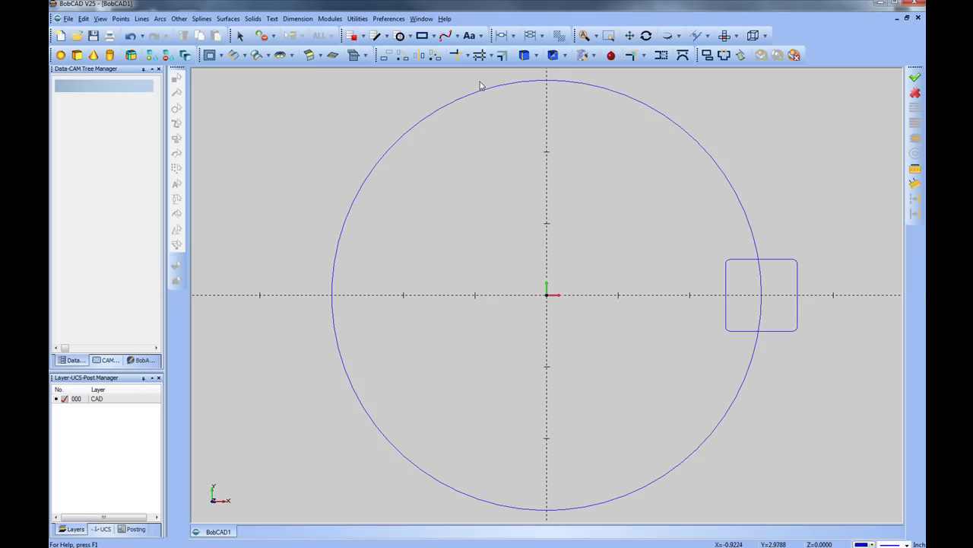
Step: Quick Trim the arc inside the square and the square's portions outside the circle, leaving an open notch
left_click(357, 19)
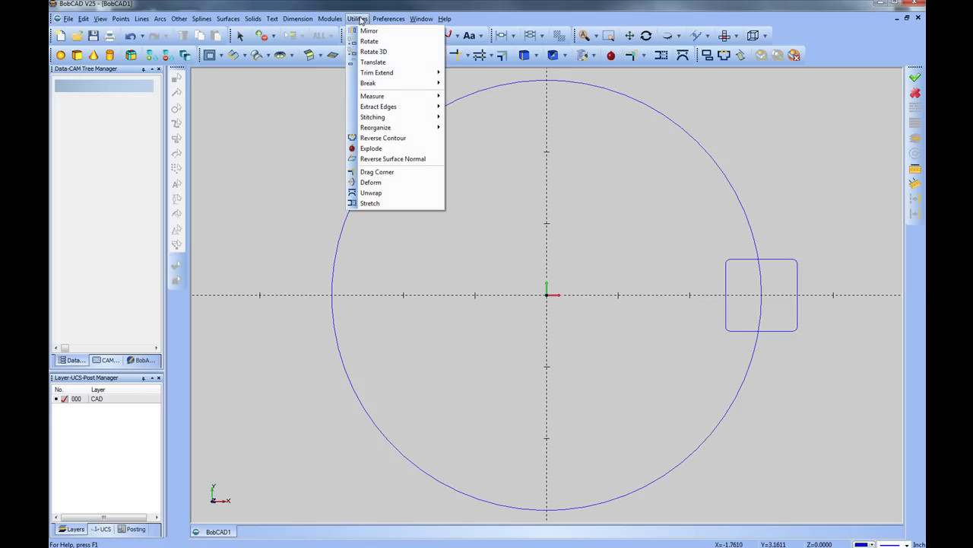
mouse_move(374, 75)
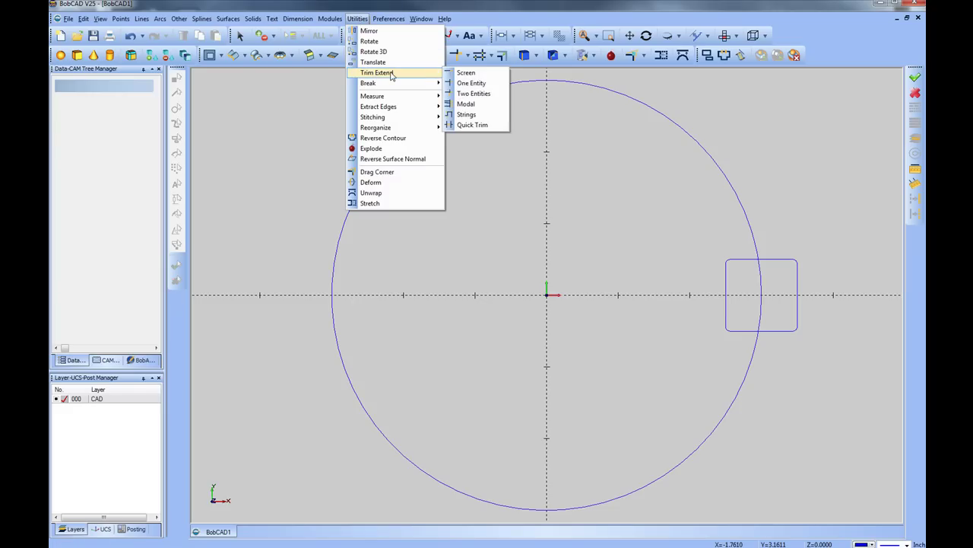
left_click(478, 125)
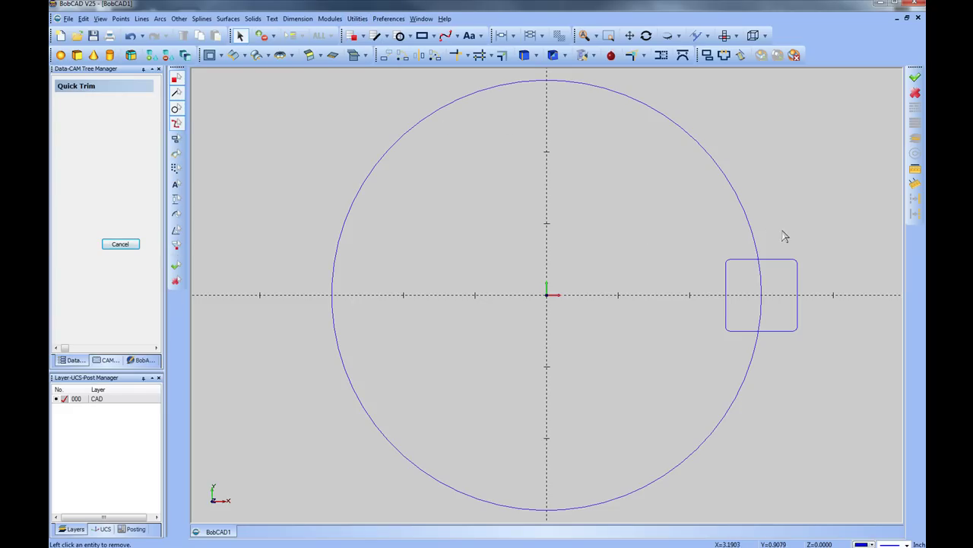
left_click(762, 281)
left_click(762, 314)
left_click(778, 331)
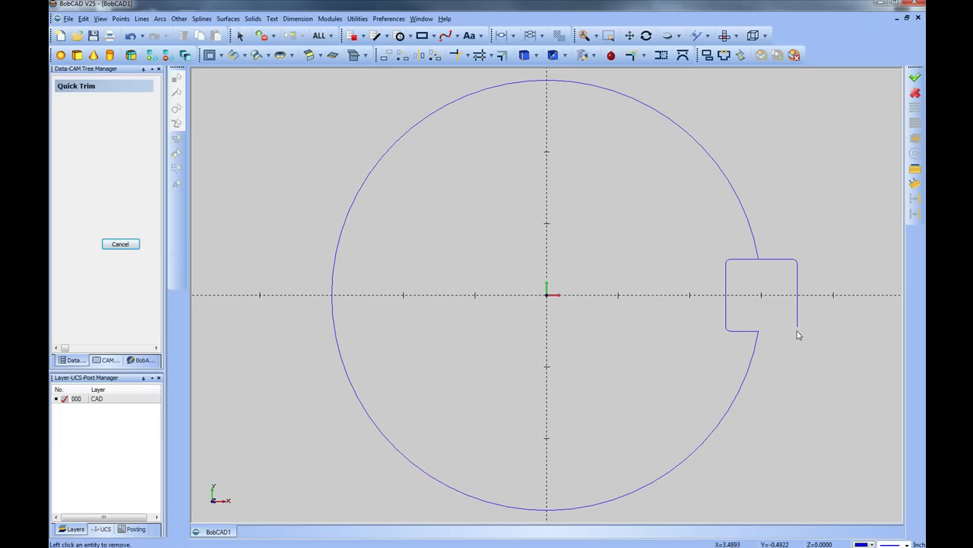
left_click(798, 324)
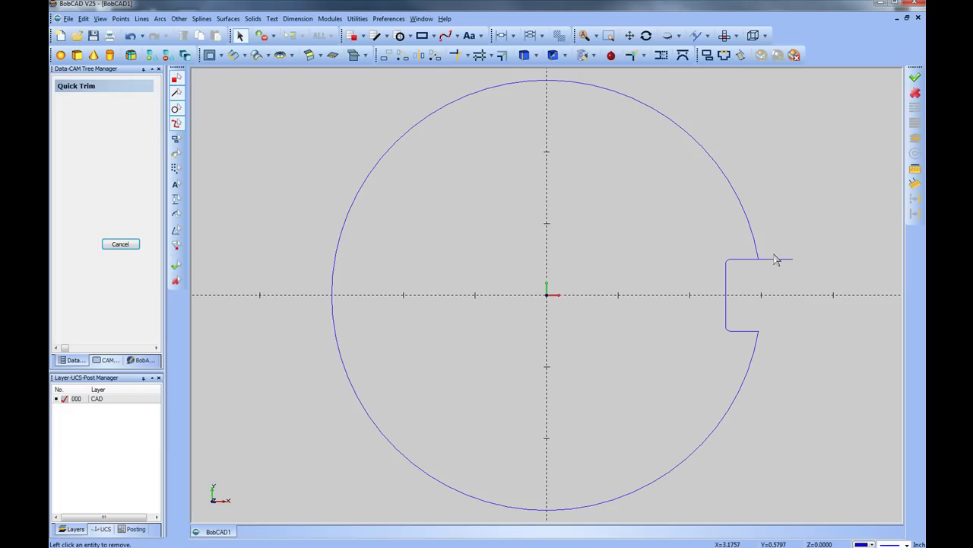
left_click(777, 262)
left_click(112, 244)
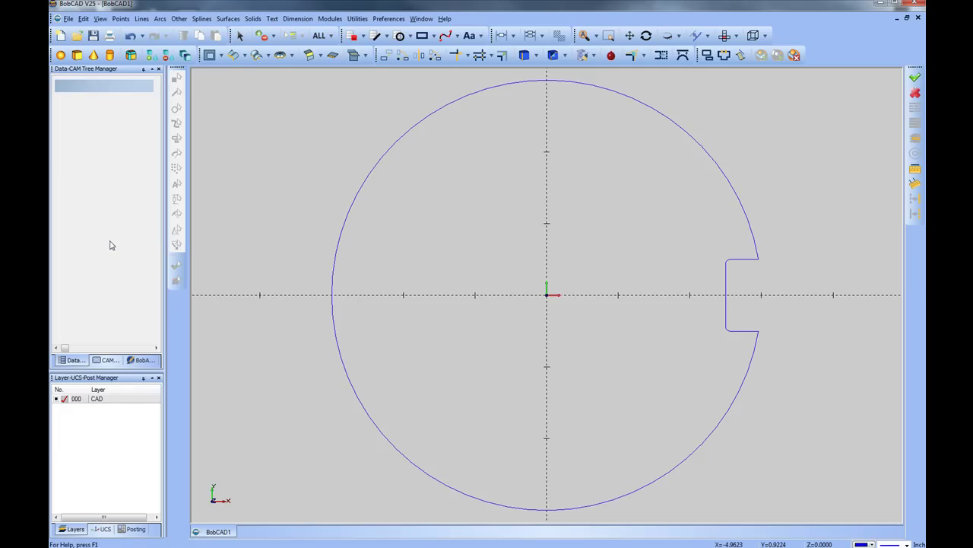
Step: Start the Rotate utility and select all the notch geometry as the entities to rotate
left_click(361, 20)
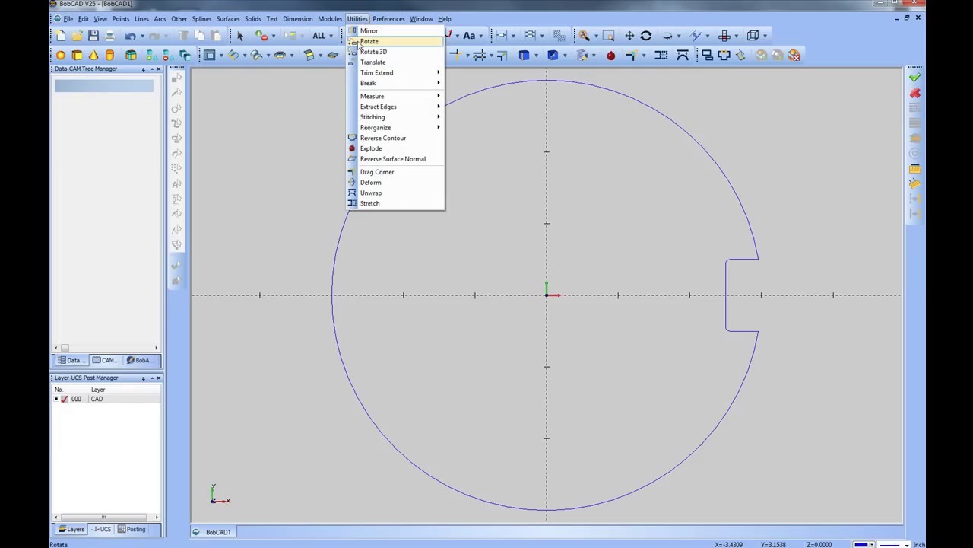
left_click(368, 41)
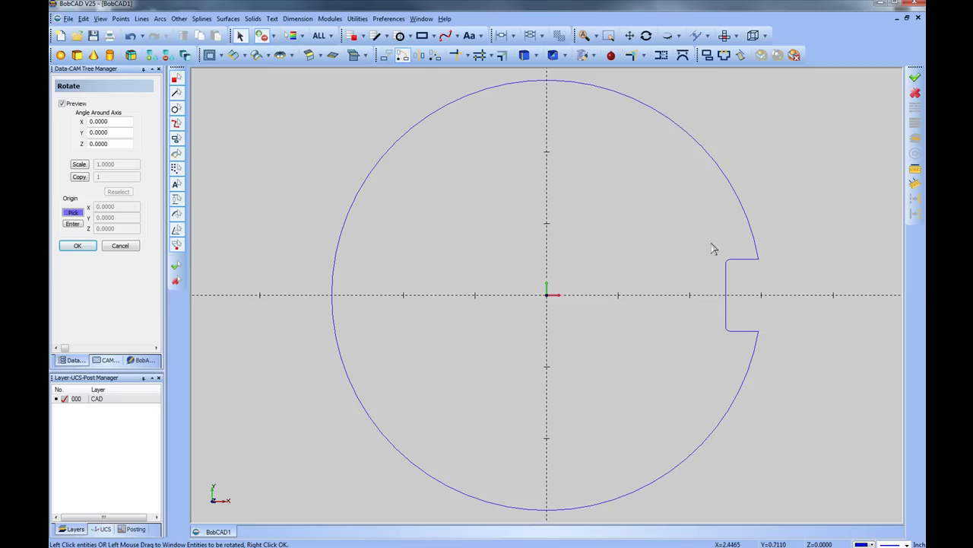
left_click_drag(702, 242, 750, 344)
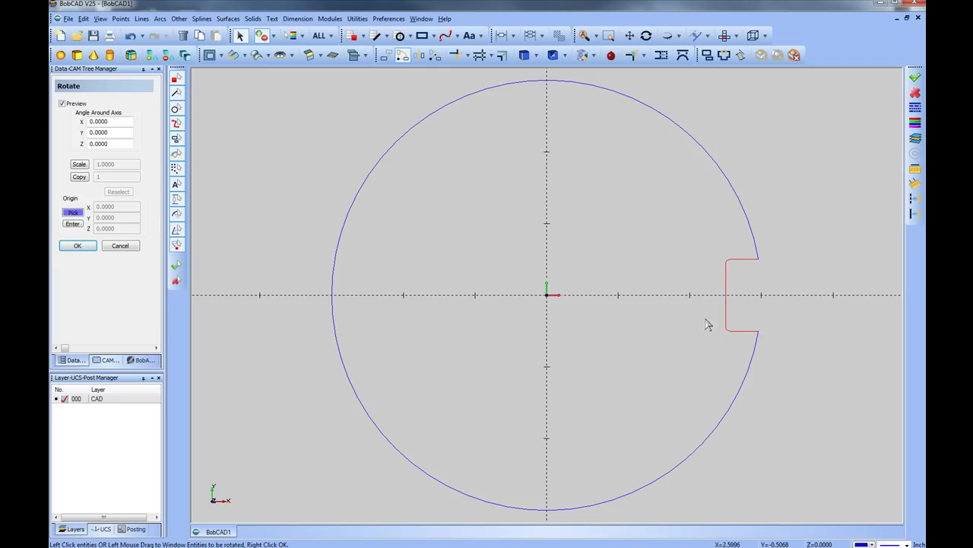
right_click(479, 166)
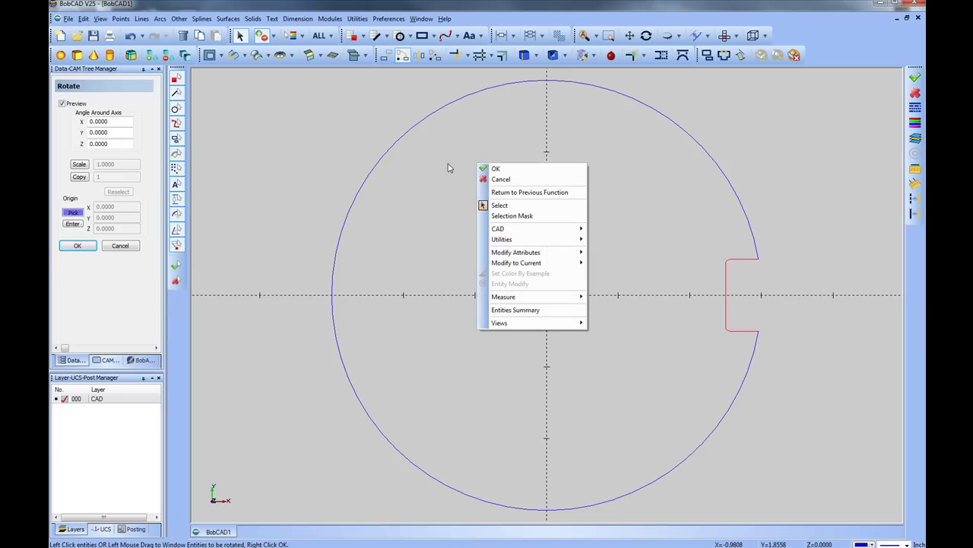
left_click(521, 169)
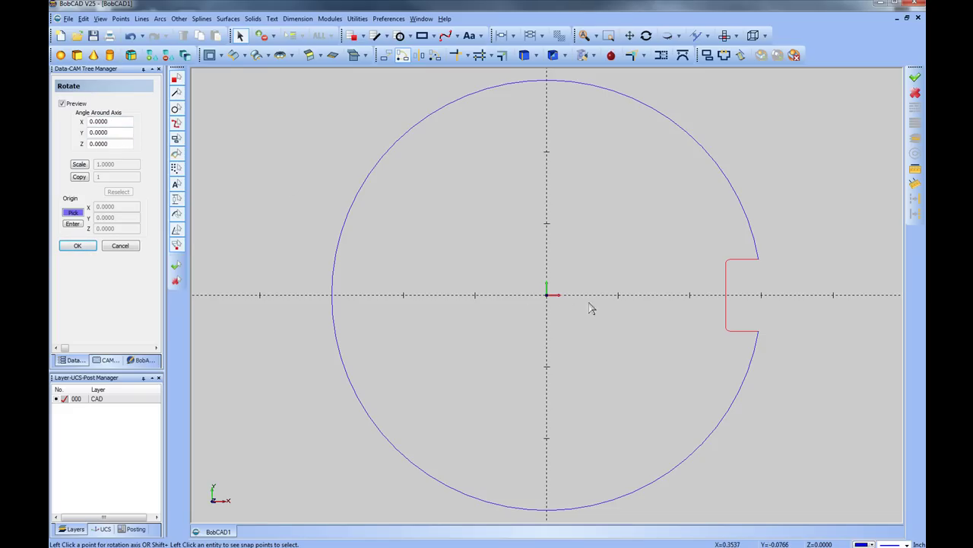
Step: Make 3 rotated copies of the notch at 90 degrees around the Z axis, using the entered origin 0, 0, 0
left_click_drag(116, 145, 95, 144)
type("90")
key("Tab")
left_click(80, 177)
double_click(108, 177)
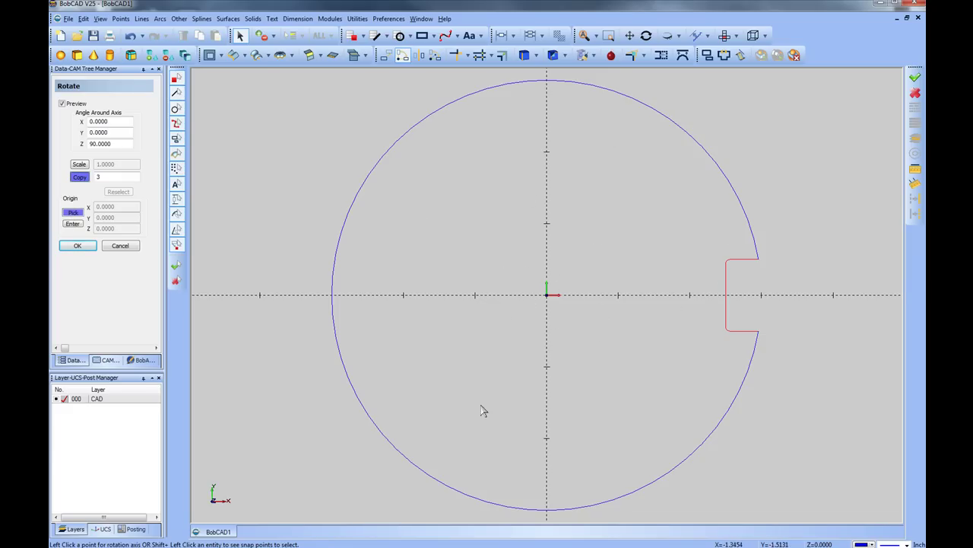
left_click(73, 224)
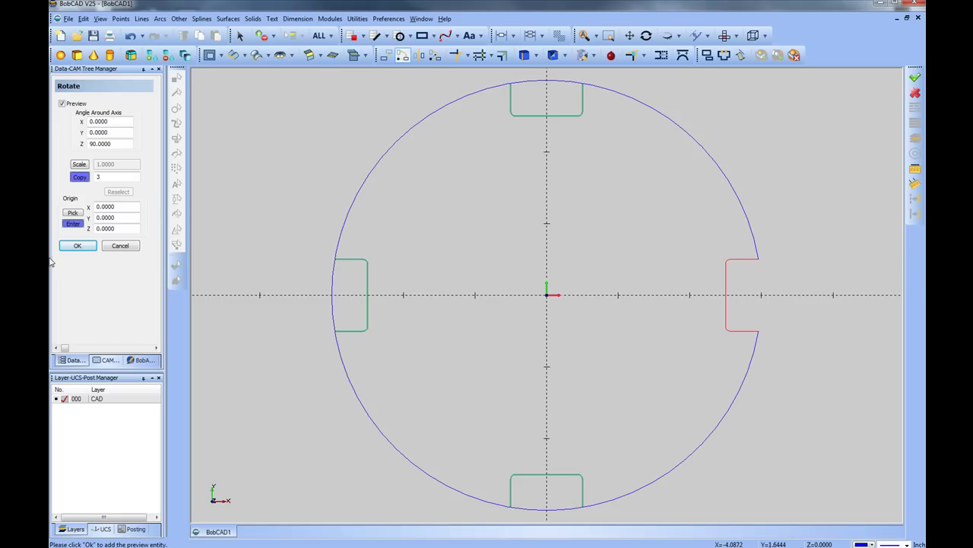
left_click(77, 247)
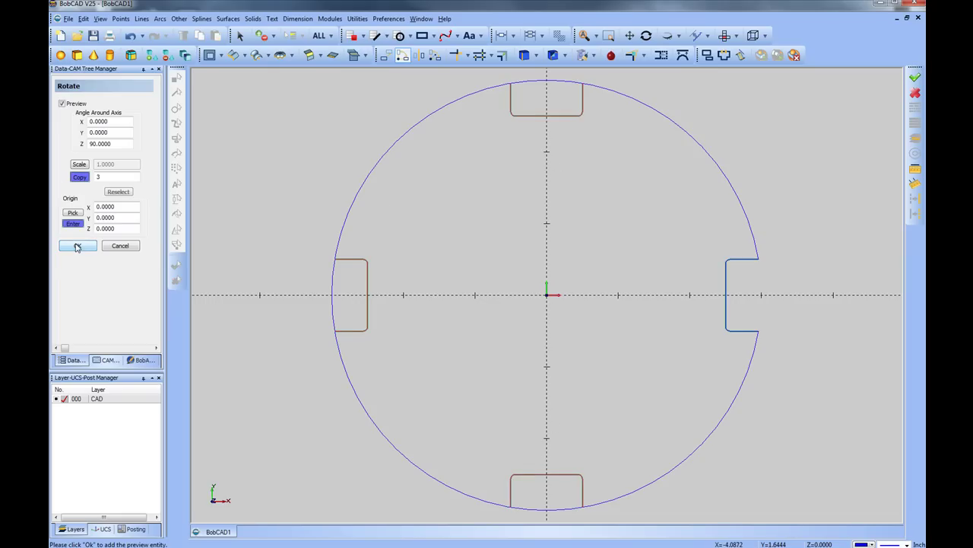
left_click(126, 246)
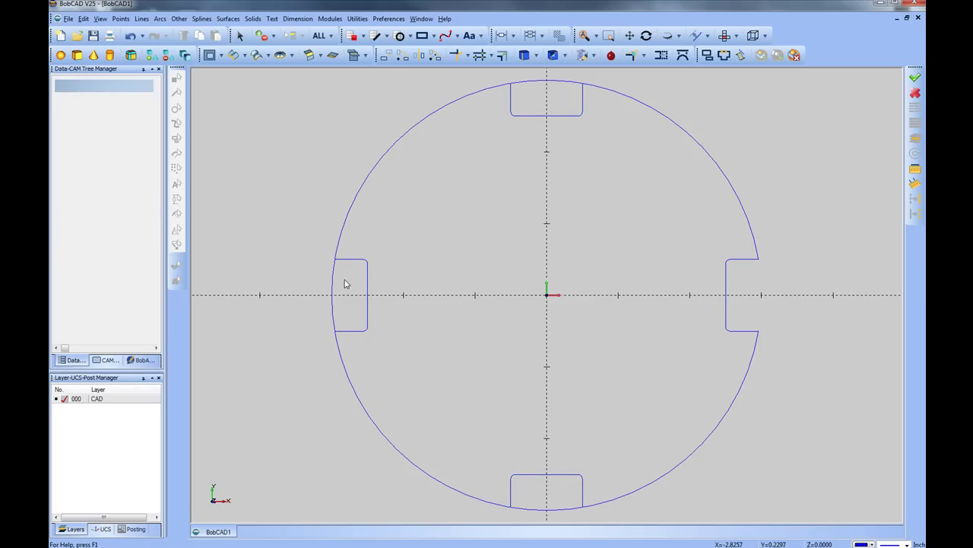
Step: Quick Trim the circle's arc segments across the three copied notches so all of them are open
left_click(361, 19)
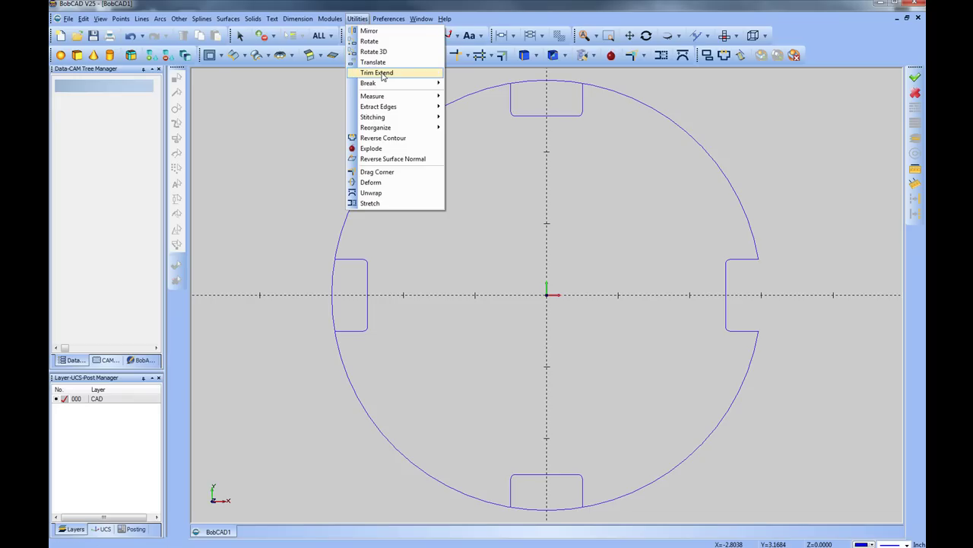
mouse_move(380, 73)
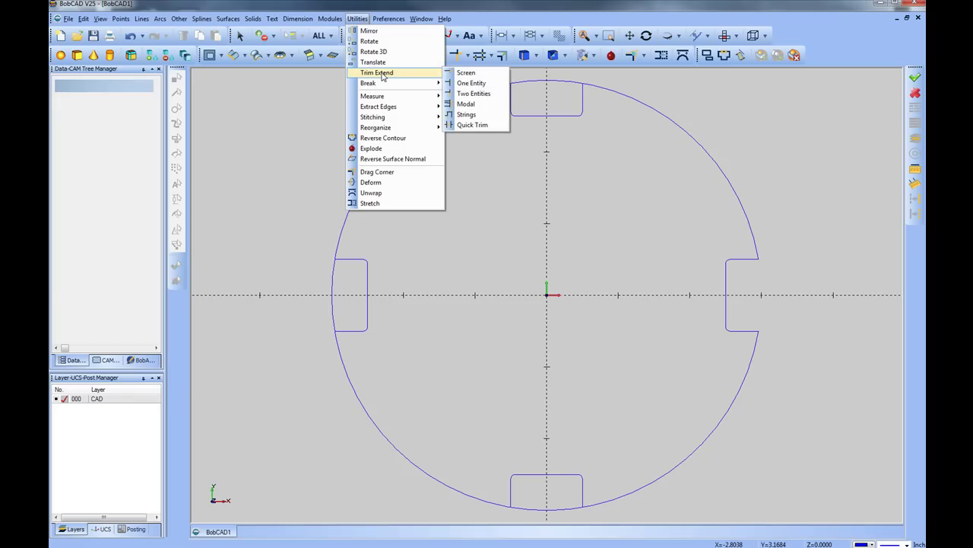
left_click(471, 125)
left_click(545, 85)
left_click(333, 288)
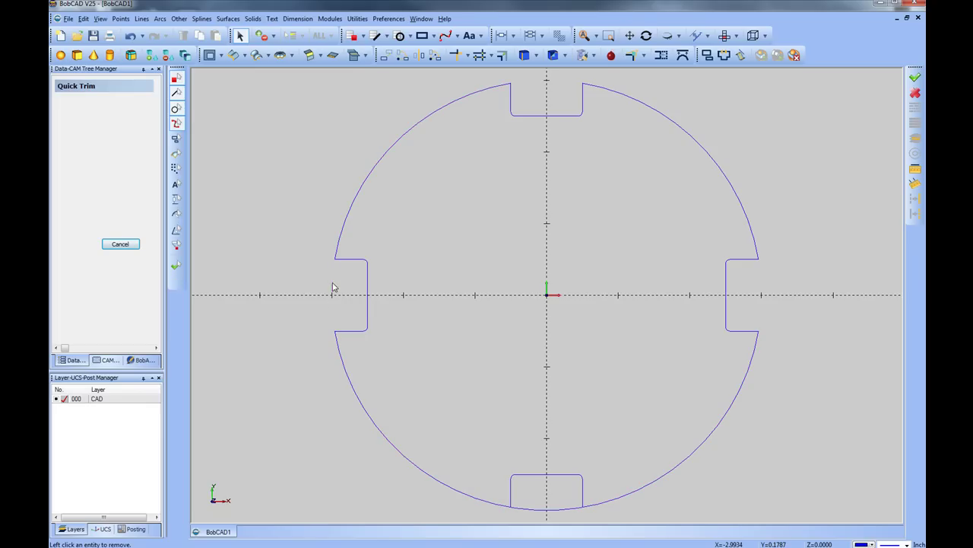
left_click(549, 514)
left_click(549, 515)
right_click(573, 164)
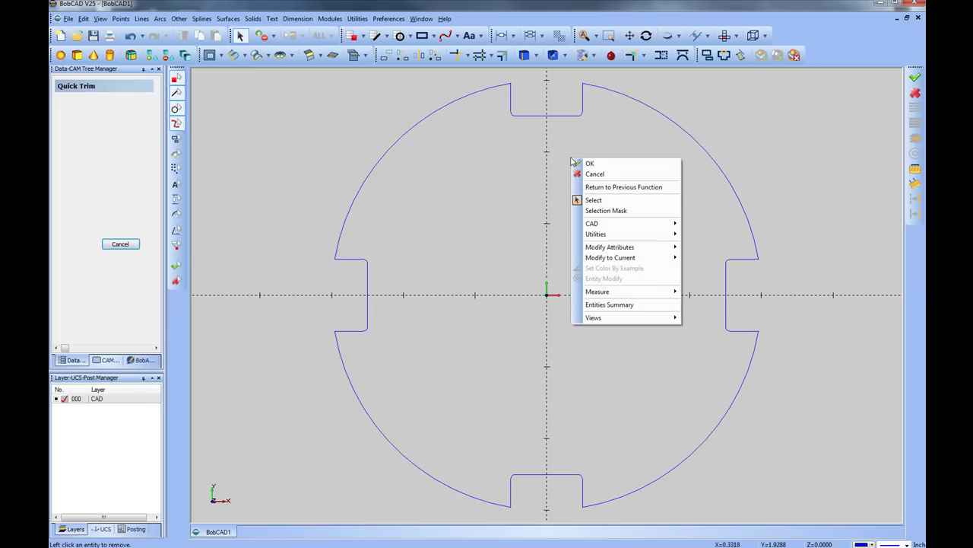
left_click(596, 175)
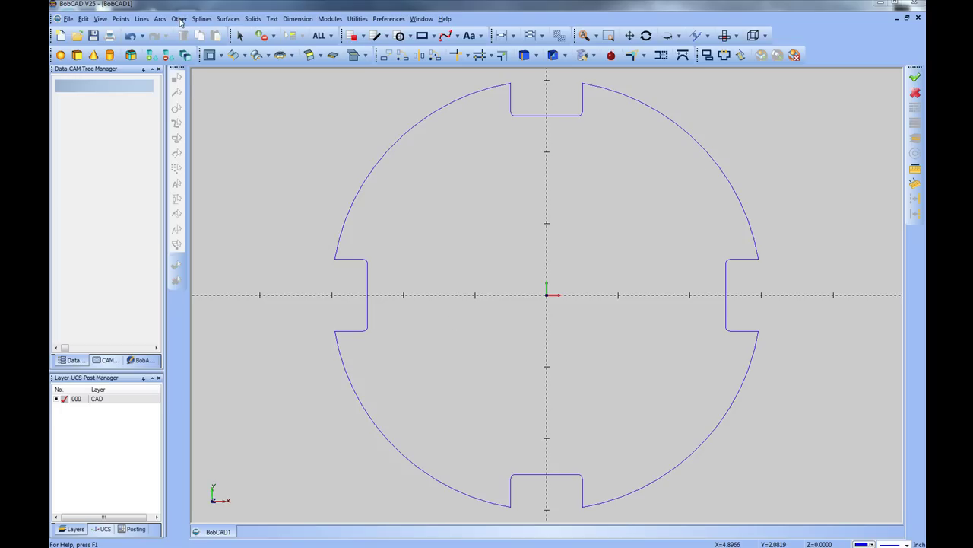
Step: Start a new rectangle and place its centre at the entered origin 0, 0, 0
left_click(180, 19)
left_click(187, 34)
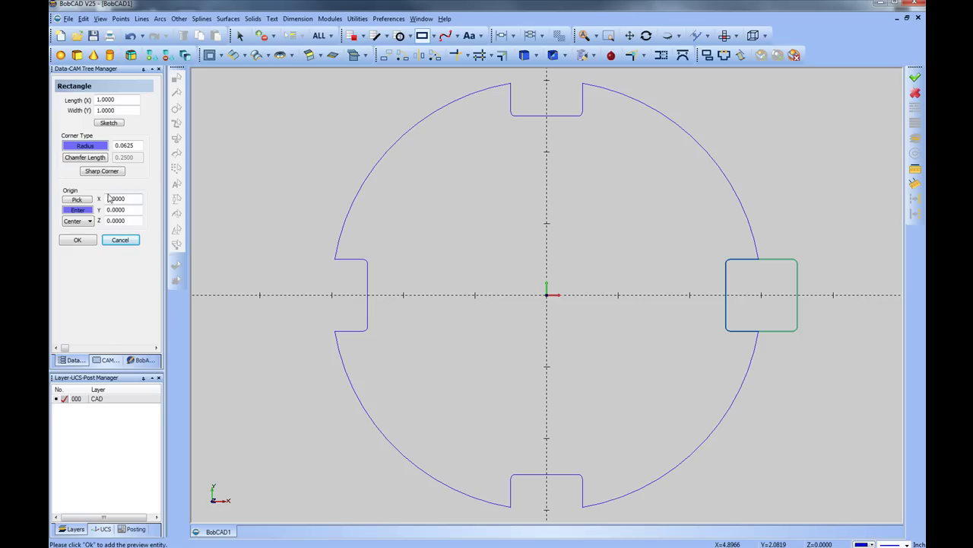
key("Tab")
type("0")
left_click(129, 211)
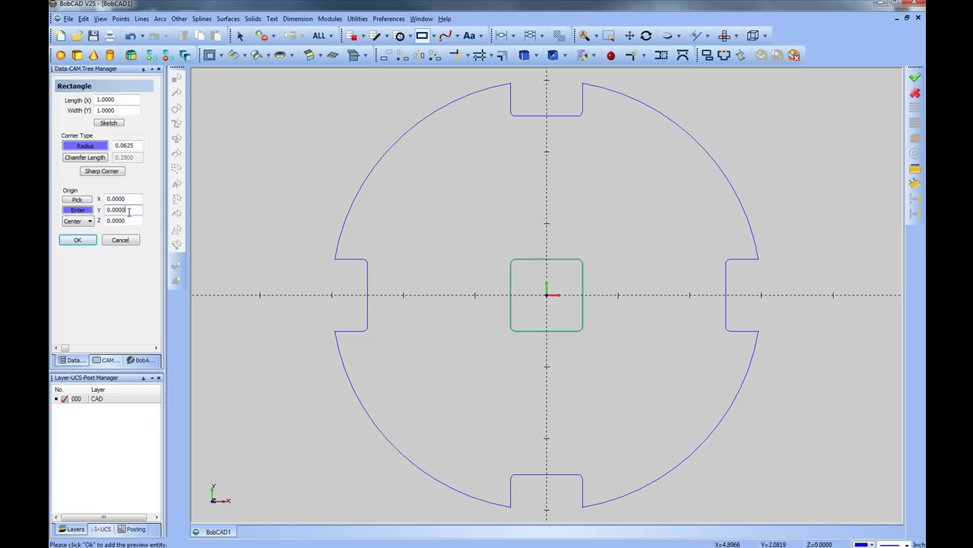
Step: Set the central rectangle to 2.5 by 2.5 with a 0.25 corner radius and create it
double_click(102, 101)
type("2.5")
key("Tab")
type("20")
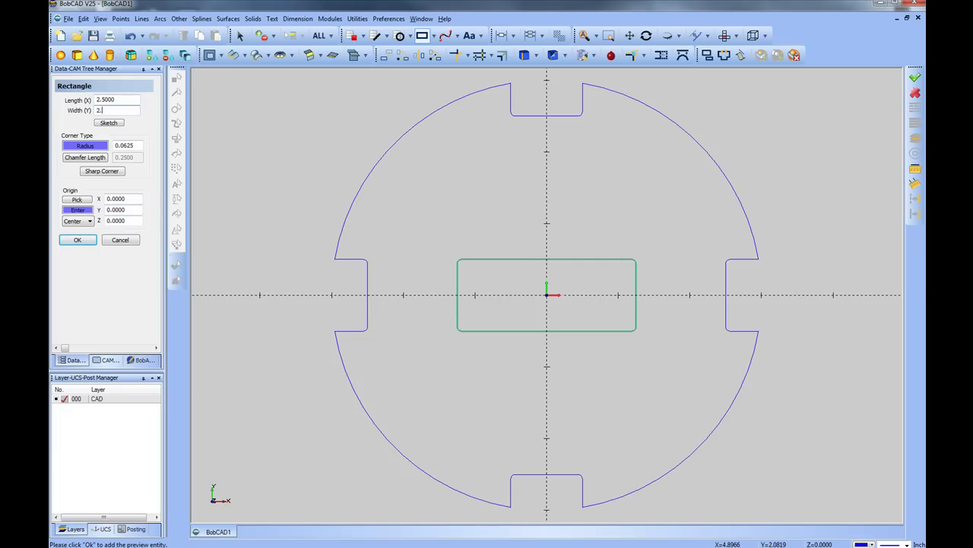
left_click(134, 146)
left_click_drag(134, 145, 115, 145)
type(".")
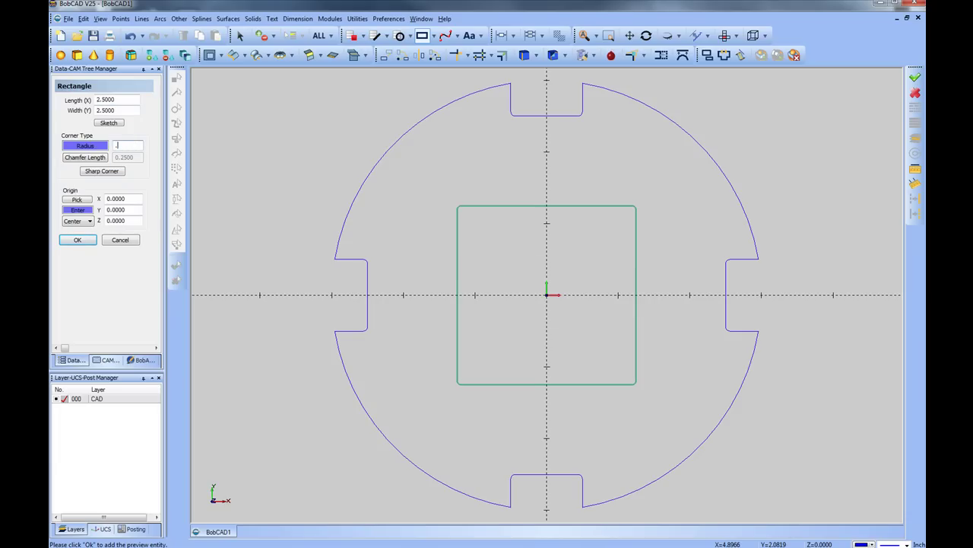
left_click(118, 199)
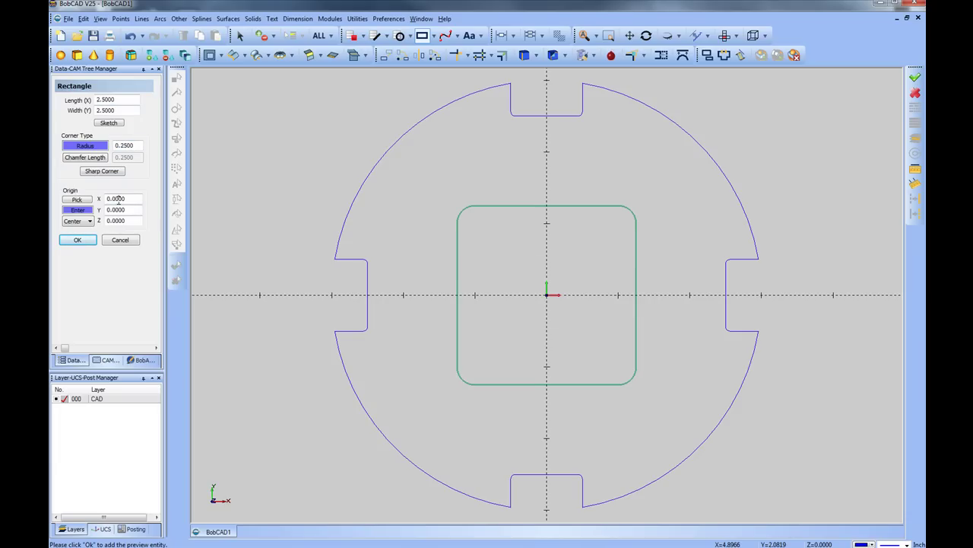
left_click(76, 240)
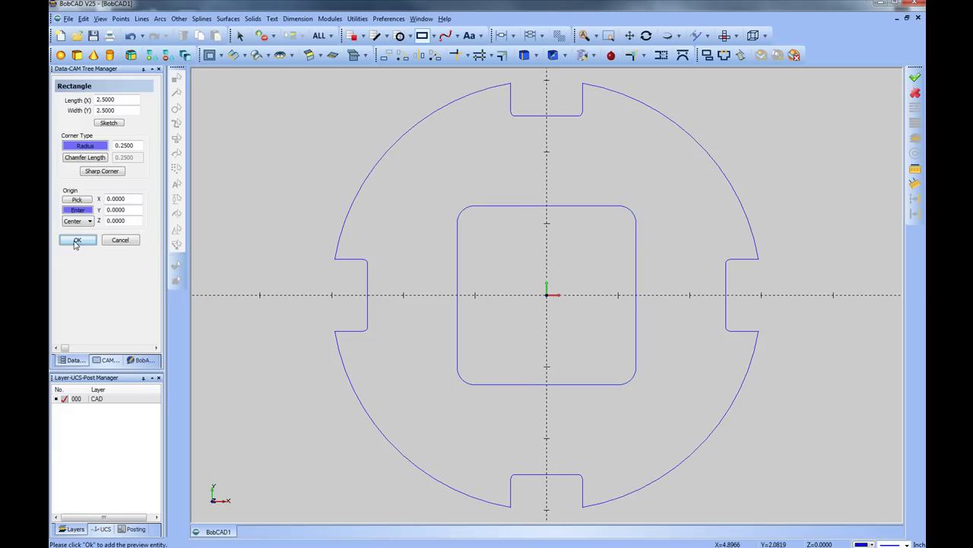
left_click(120, 240)
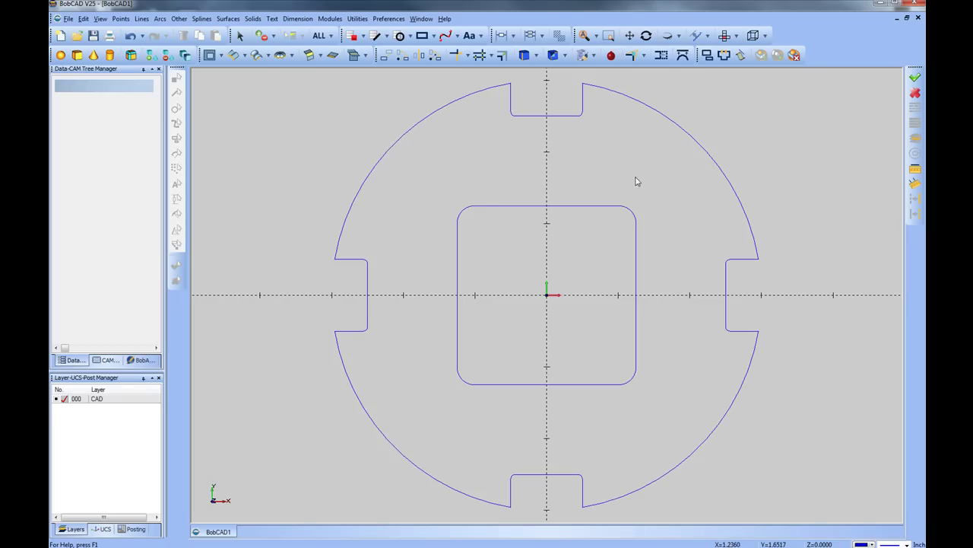
Step: Start a hole pattern of the Grid type with a width and height of 4
left_click(178, 18)
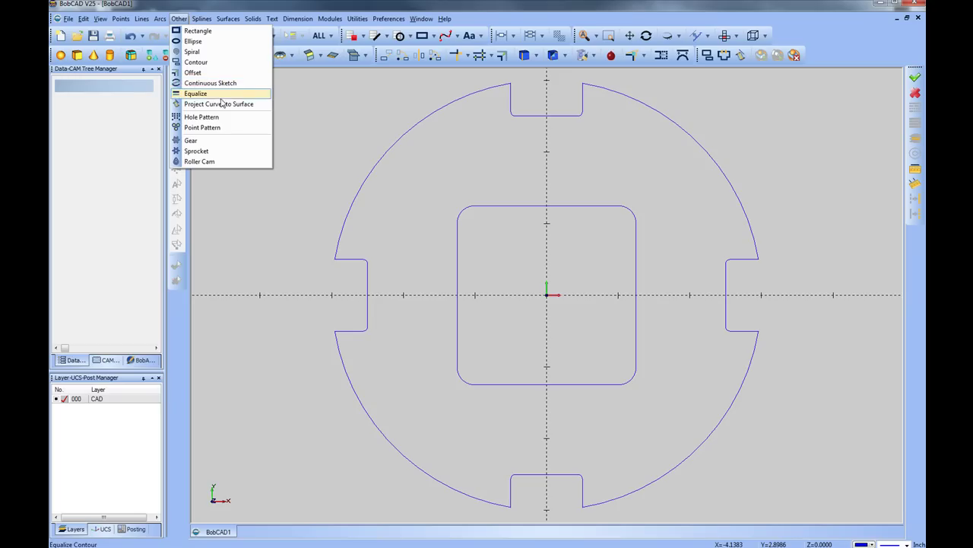
left_click(207, 117)
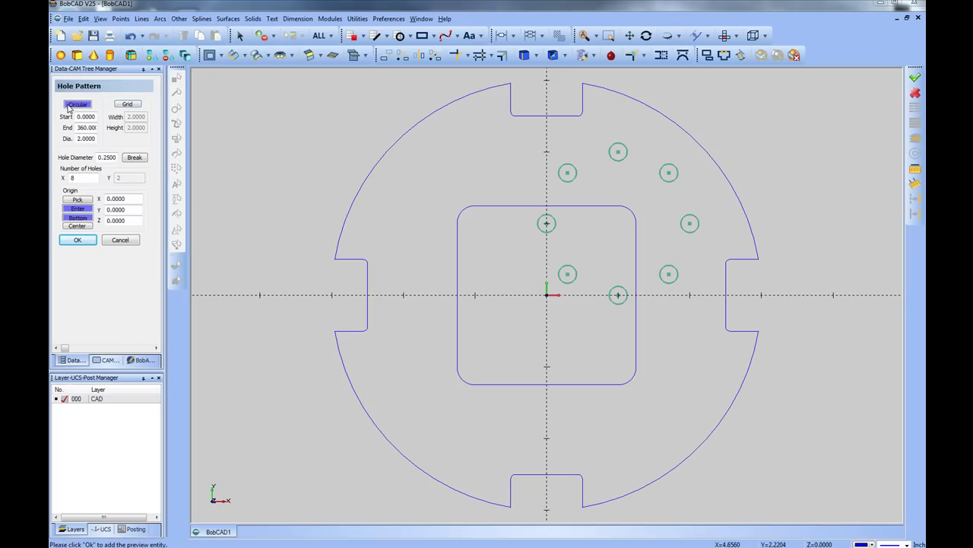
left_click(128, 104)
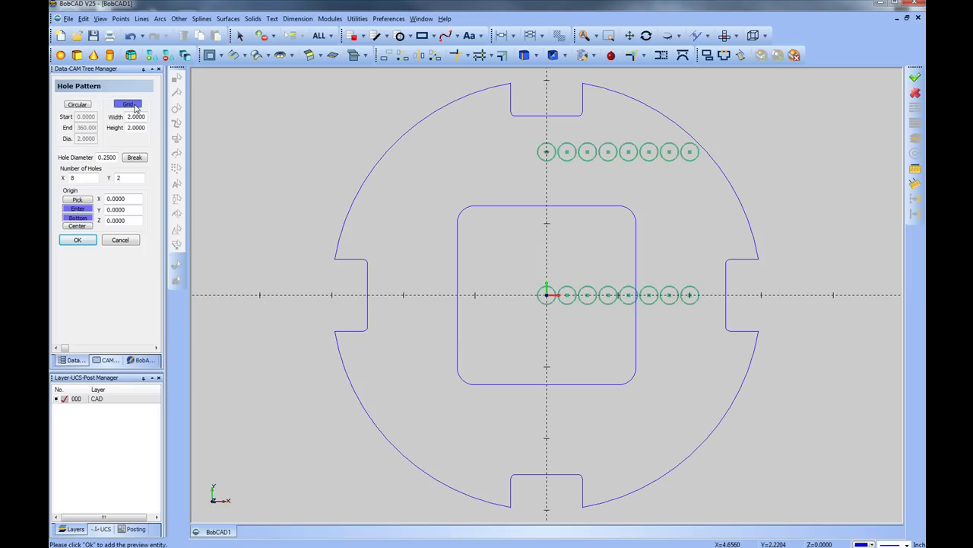
double_click(135, 117)
type("4")
double_click(136, 127)
type("4")
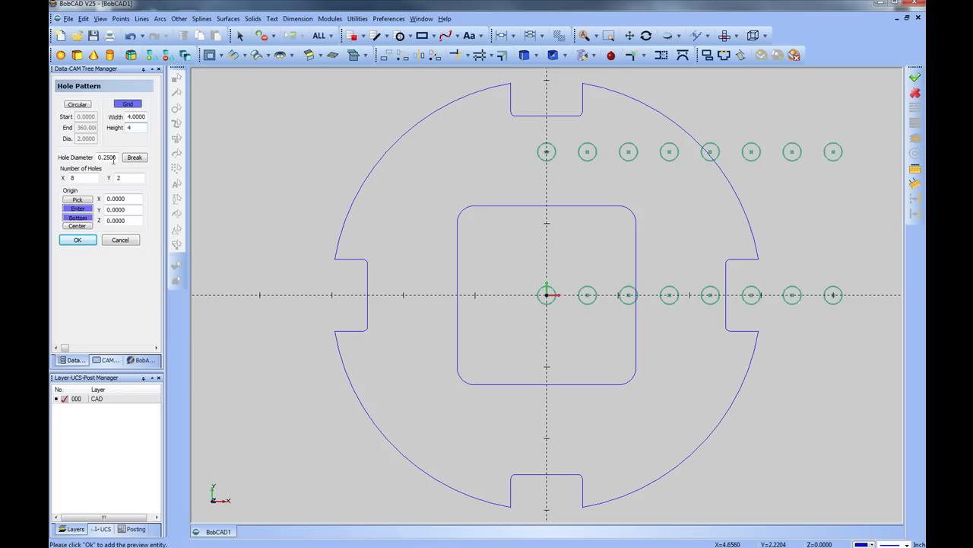
Step: Set the grid to 2 by 2 holes of 0.25 diameter, positioned by its centre at the origin
double_click(112, 159)
type(".")
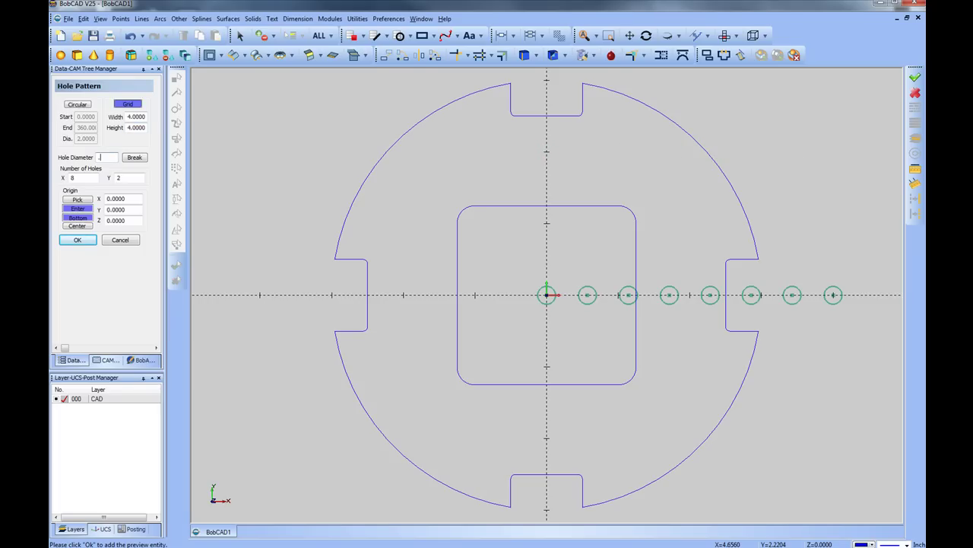
double_click(94, 177)
double_click(130, 178)
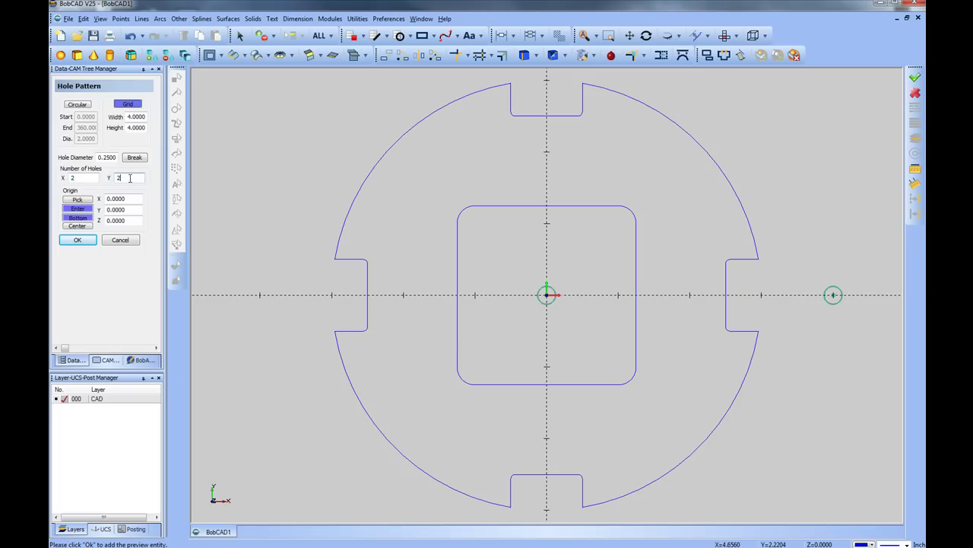
type("2")
left_click(77, 226)
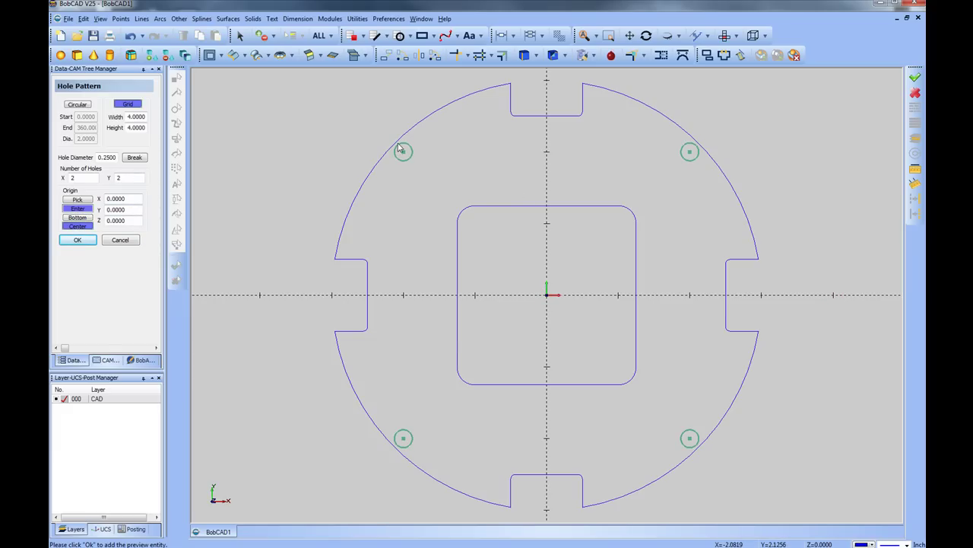
Step: Set the hole grid's width and height to 3.5 and create the holes
double_click(136, 116)
type("3.5")
double_click(134, 127)
type("3.5")
left_click(138, 117)
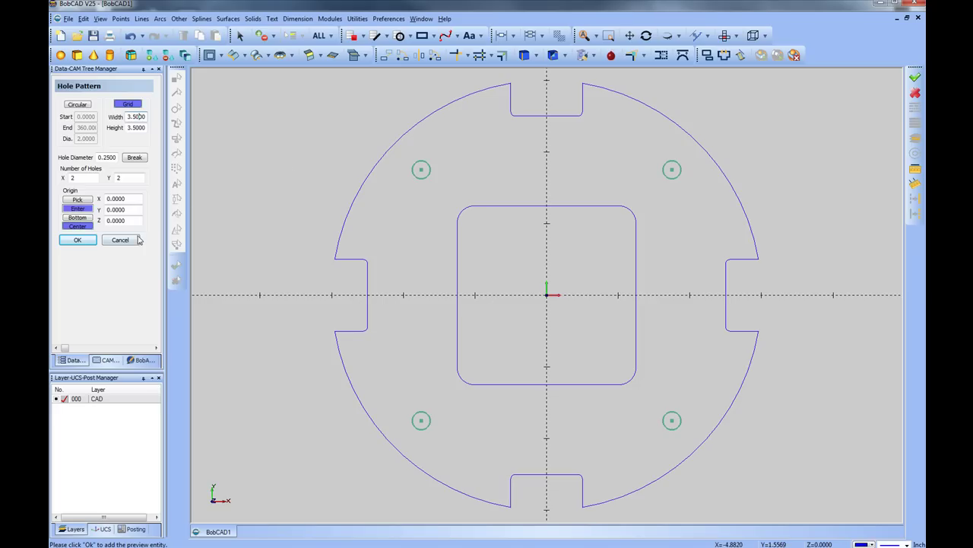
left_click(78, 240)
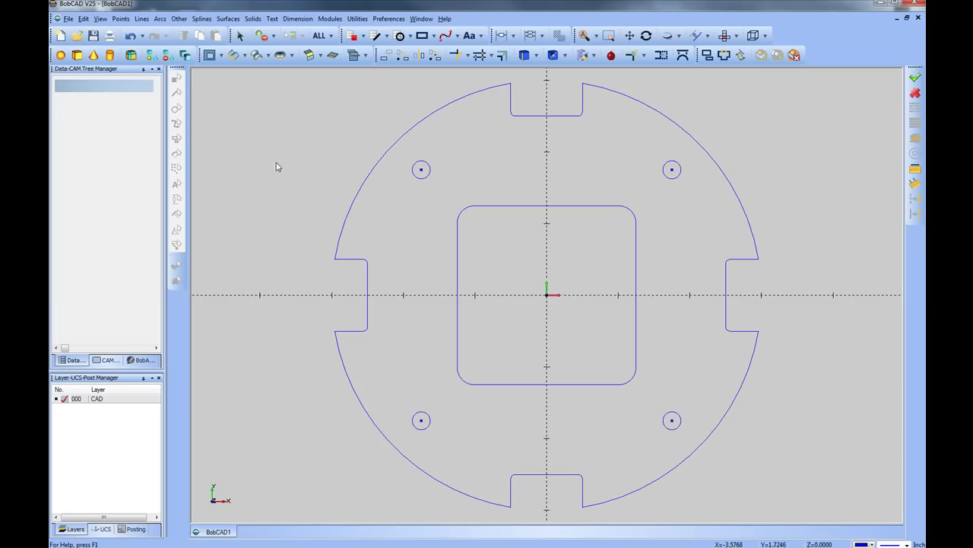
Step: Fillet both outer corners of the upper notch with a 0.125 radius, keeping Trim on
left_click(160, 19)
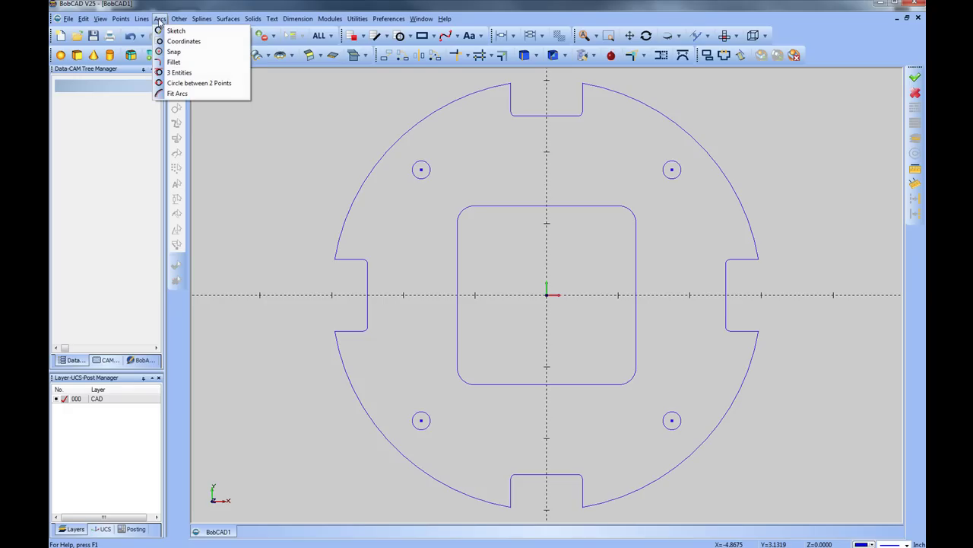
left_click(180, 66)
double_click(119, 100)
type(".125")
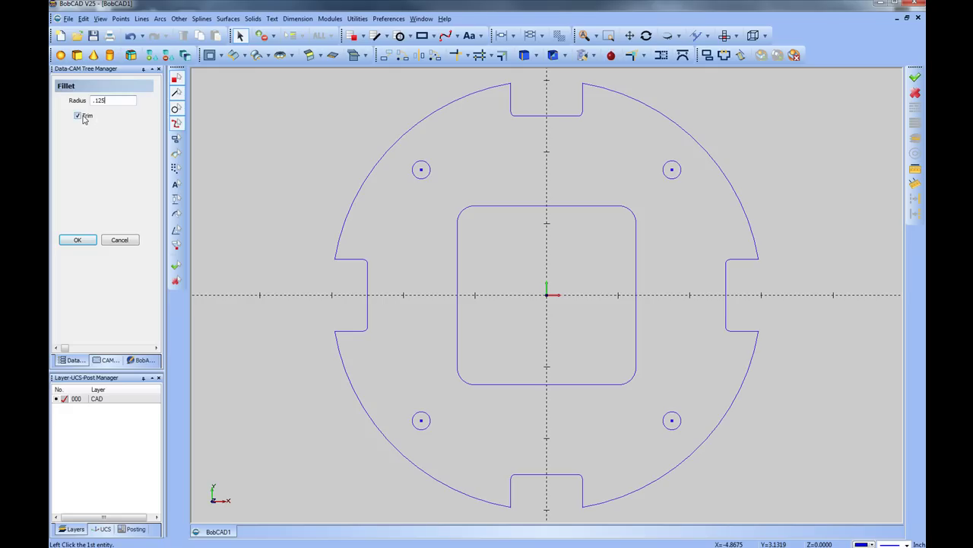
key("Return")
left_click(512, 97)
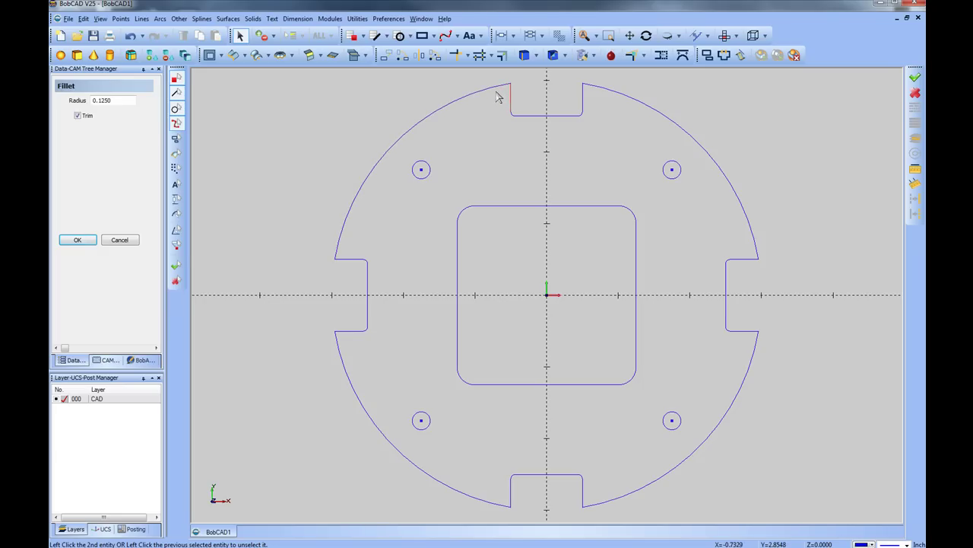
left_click(492, 95)
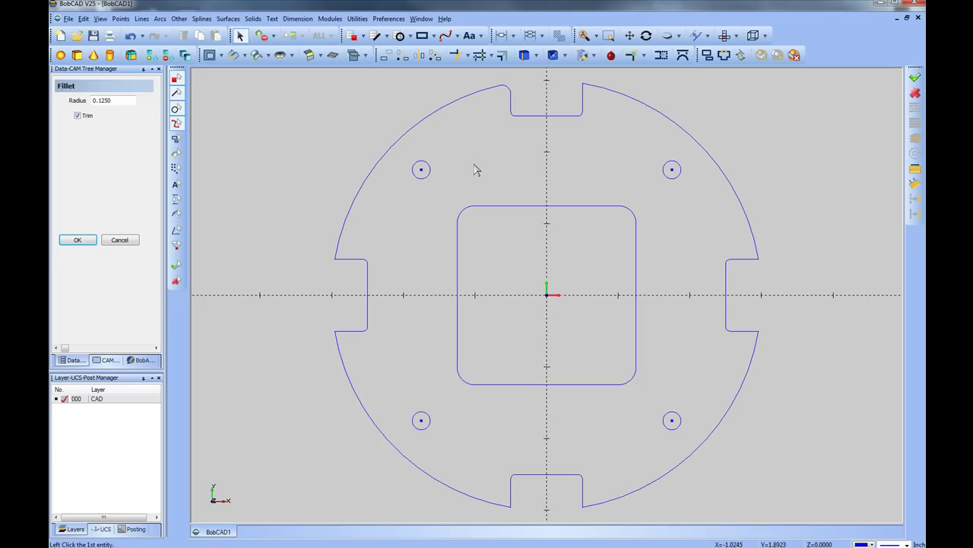
left_click(590, 96)
Step: Fillet the outer corners of the right and lower notches with the same 0.125 radius
left_click(753, 249)
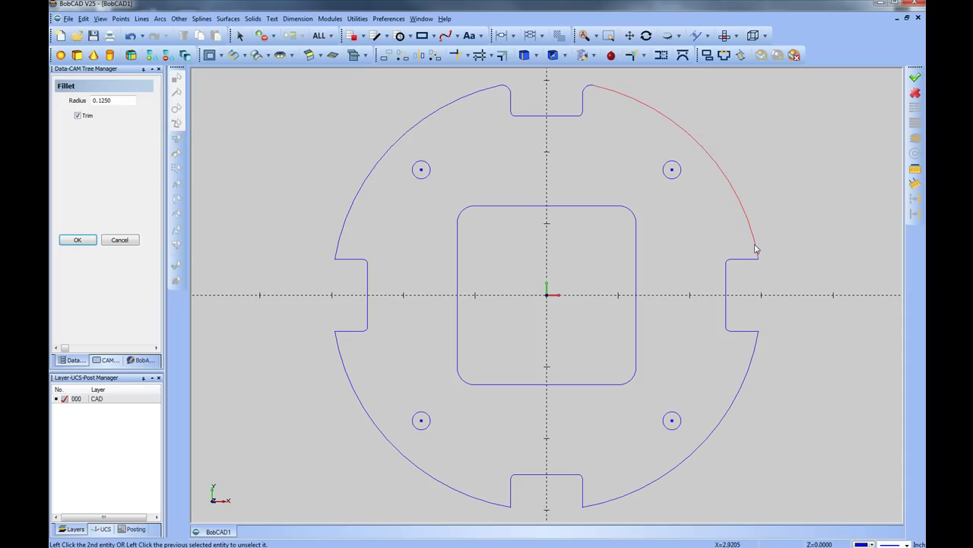
left_click(745, 260)
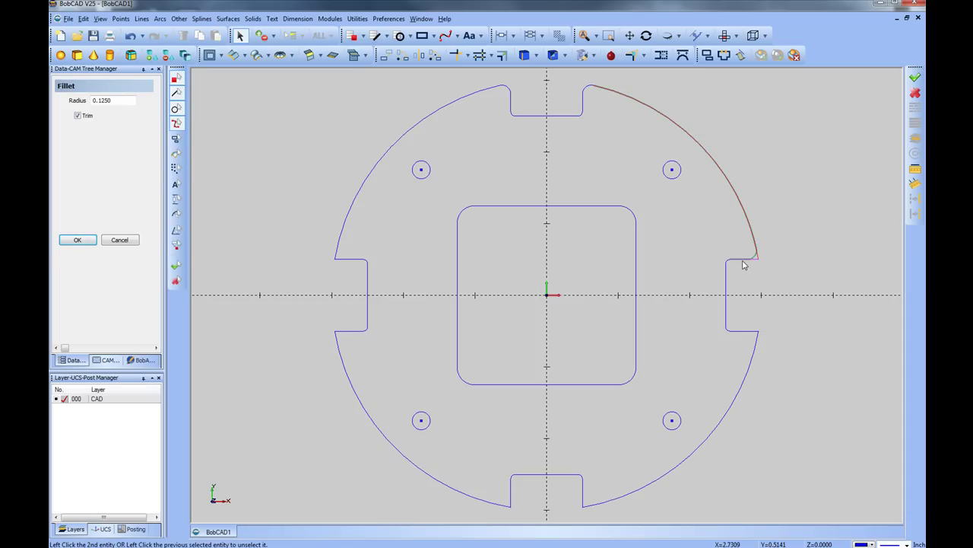
left_click(749, 332)
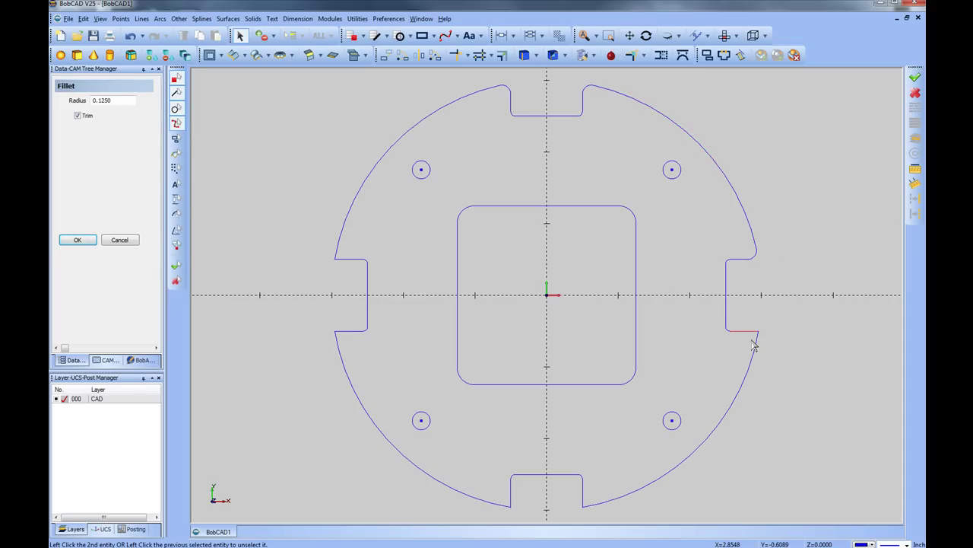
left_click(757, 347)
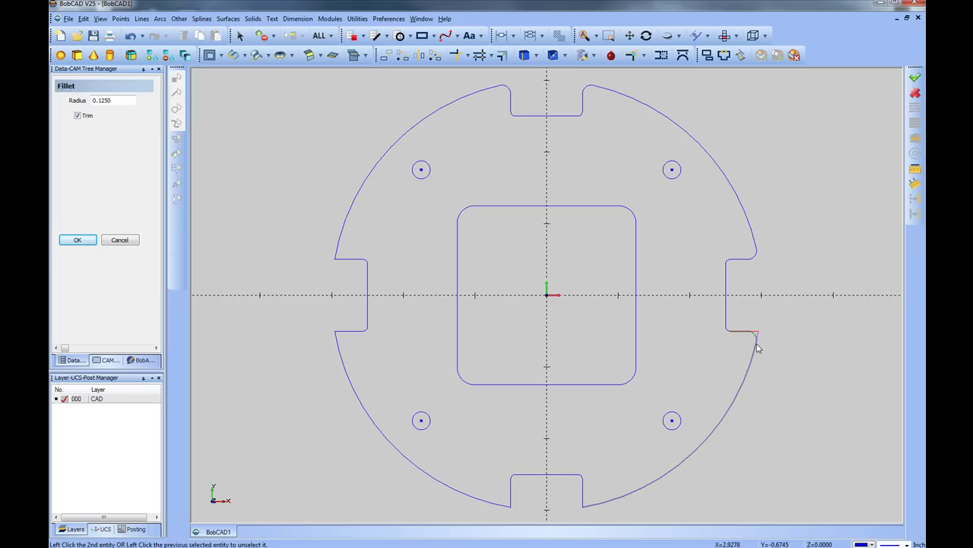
left_click(589, 505)
left_click(583, 496)
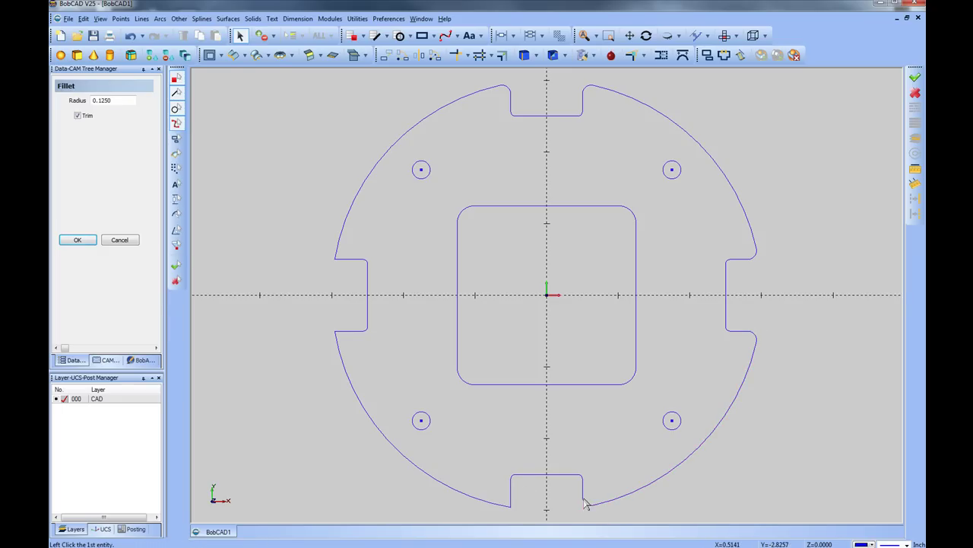
left_click(510, 496)
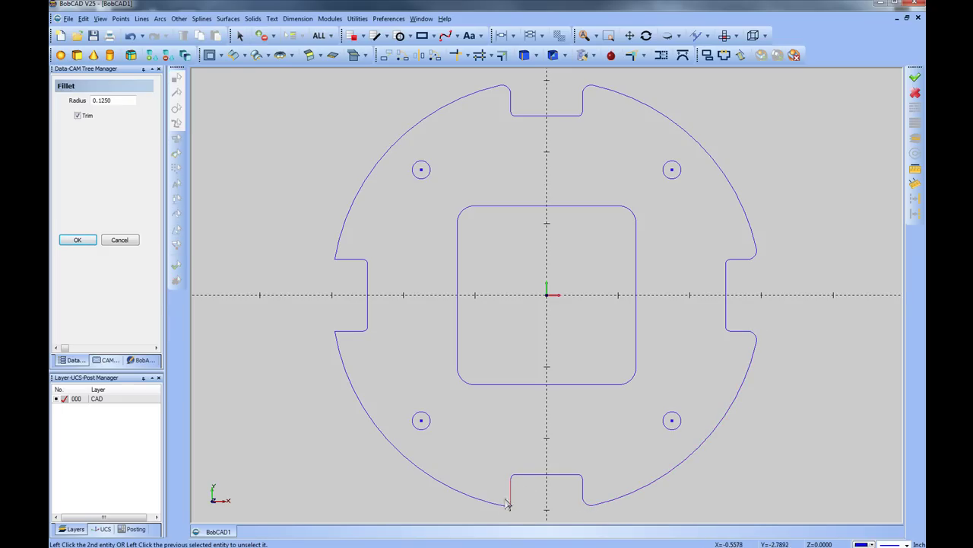
left_click(498, 504)
Step: Fillet both outer corners of the left notch with the 0.125 radius and finish the Fillet command
left_click(335, 343)
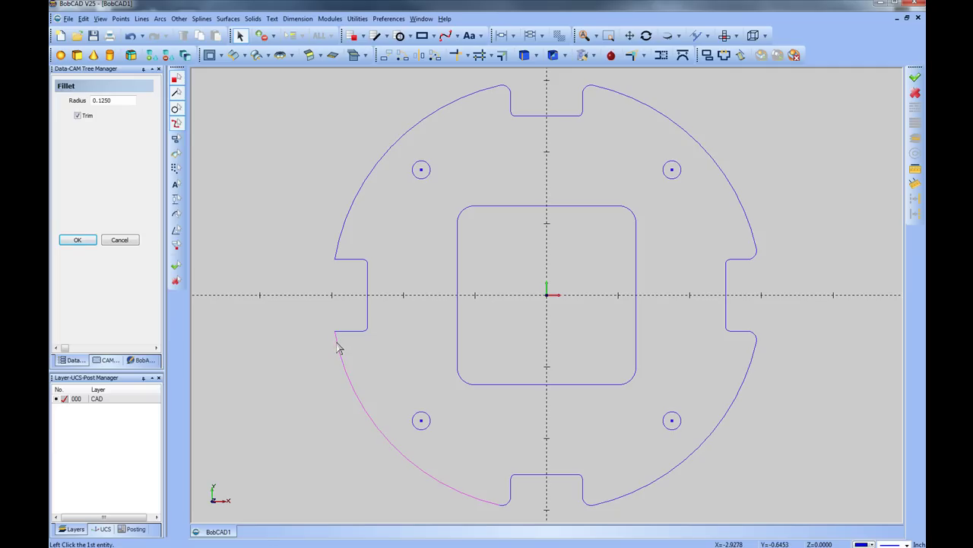
left_click(343, 332)
left_click(338, 251)
left_click(346, 259)
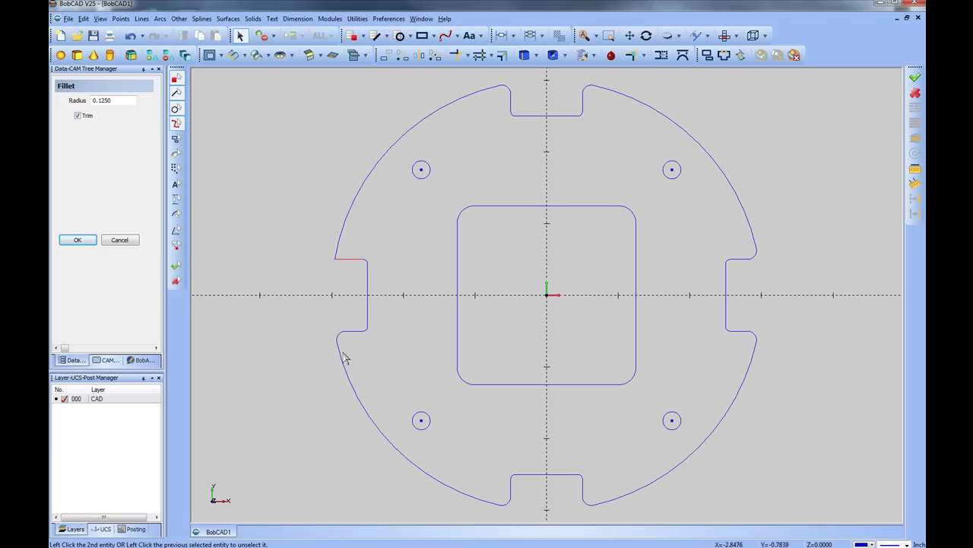
left_click(339, 253)
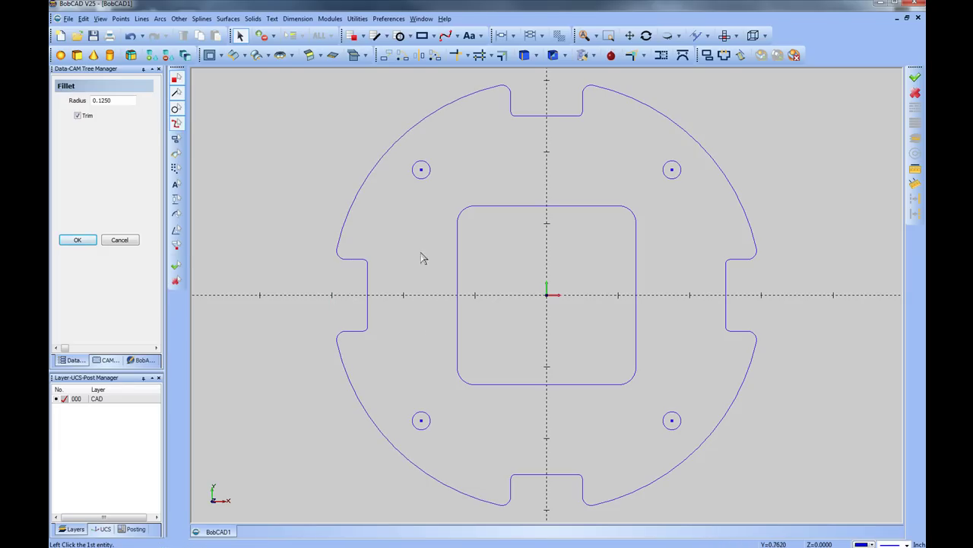
left_click(119, 241)
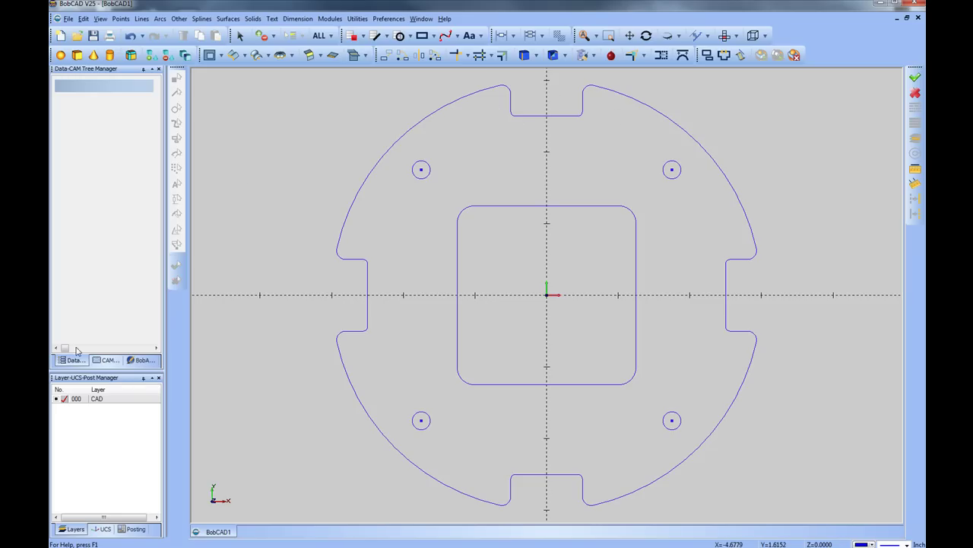
Step: Show the CAM tree and go through its CAM Part, Milling Stock and Turning Stock entries
left_click(103, 361)
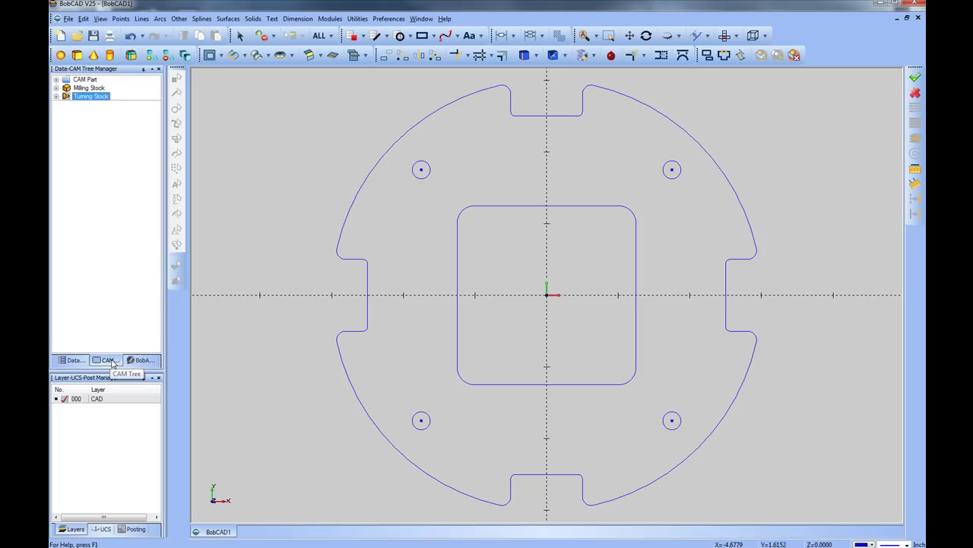
left_click(79, 80)
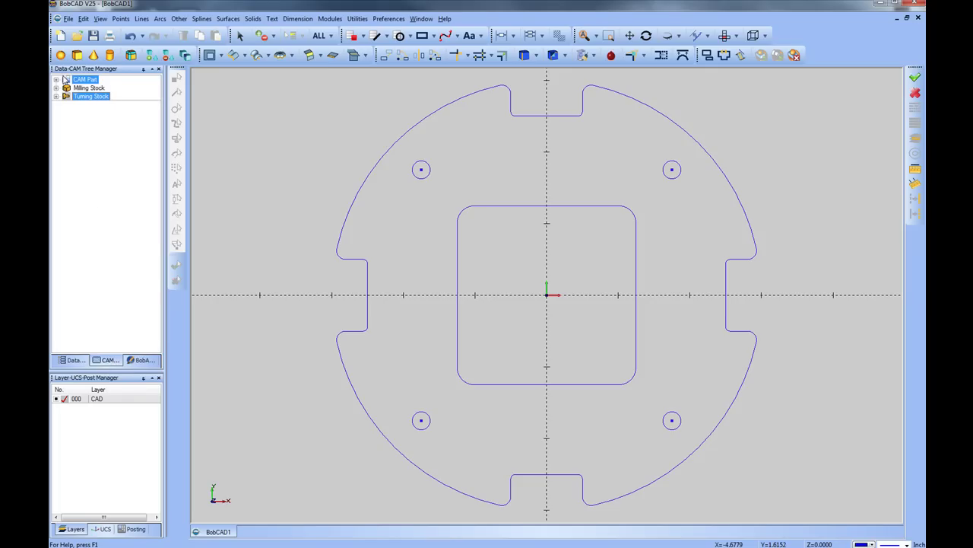
left_click(83, 90)
left_click(88, 96)
left_click(78, 81)
left_click(79, 89, "shift")
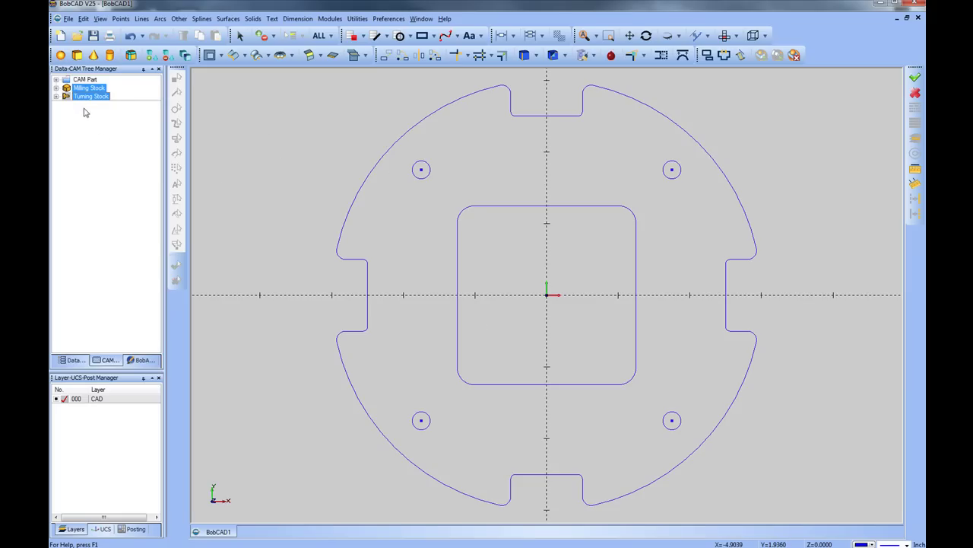
Step: Open the current part settings for Milling Tools under CAM Part
left_click(76, 79)
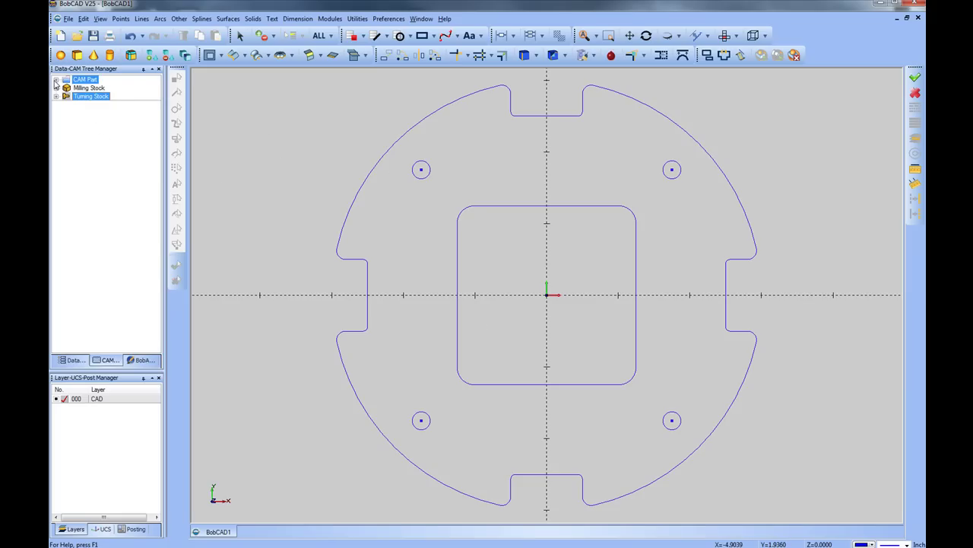
left_click(55, 79)
right_click(107, 90)
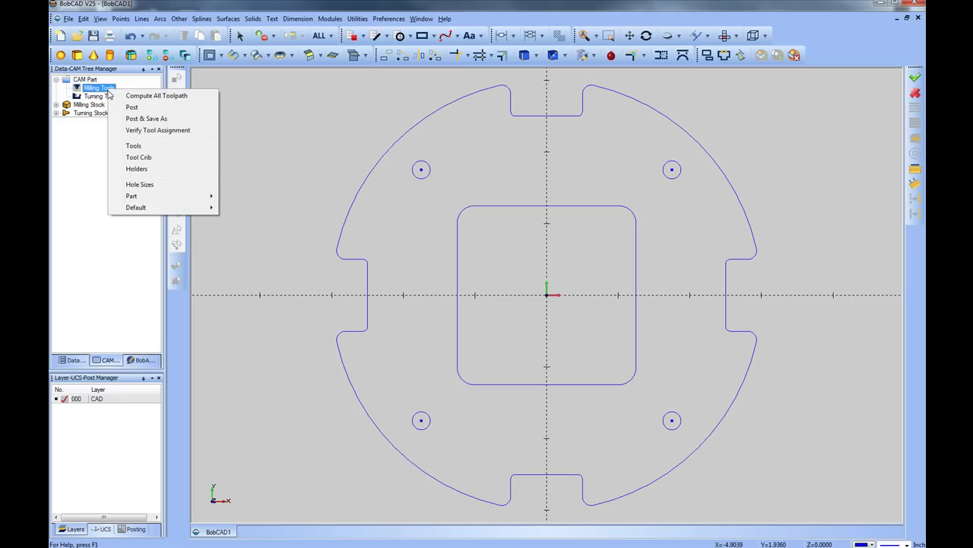
mouse_move(148, 201)
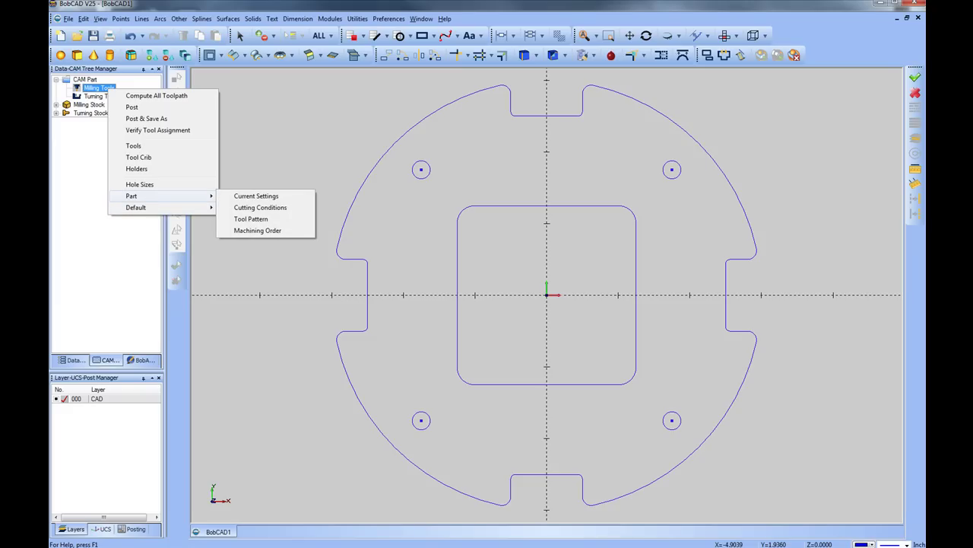
key("Escape")
key("Escape")
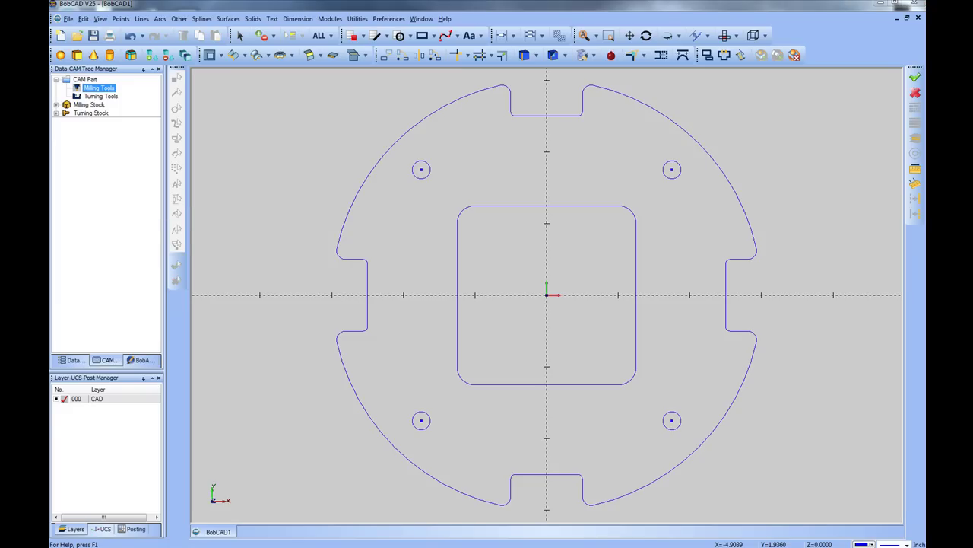
right_click(95, 89)
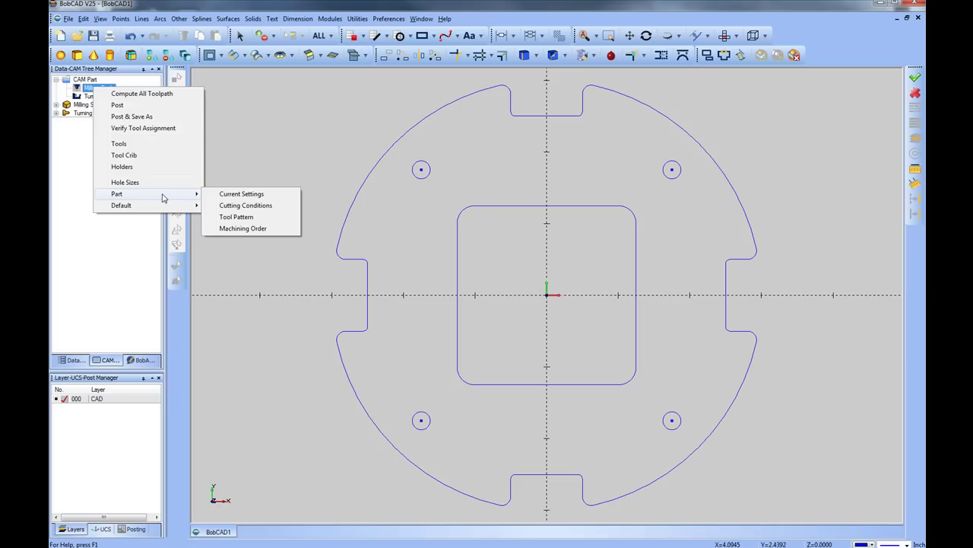
left_click(235, 197)
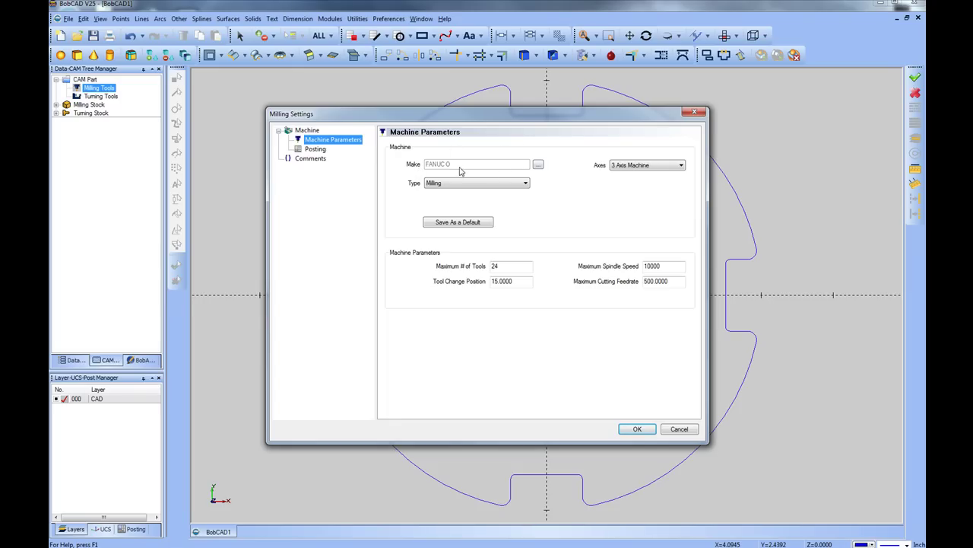
Step: Choose Milling as the machine type and FANUC O as the make, and accept the milling settings
left_click(524, 183)
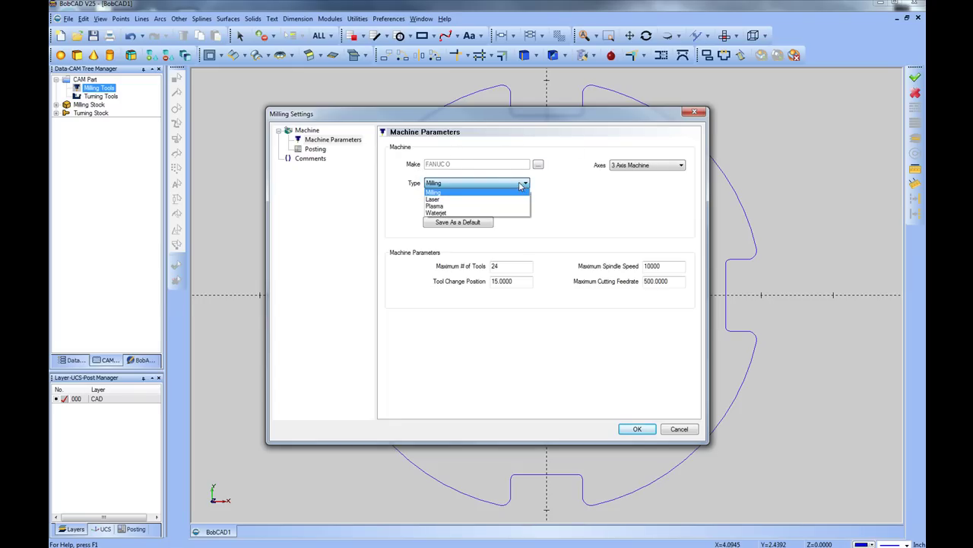
left_click(450, 195)
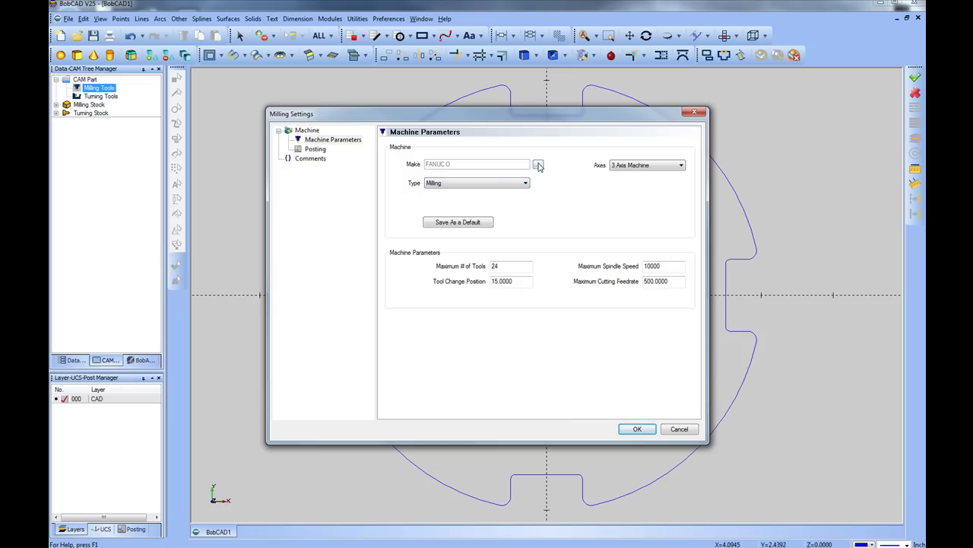
left_click(537, 165)
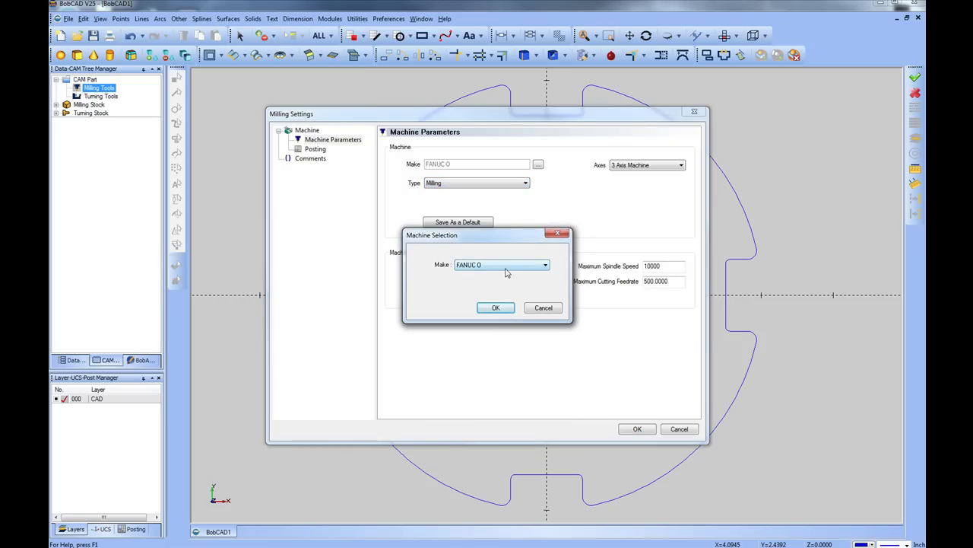
left_click(491, 308)
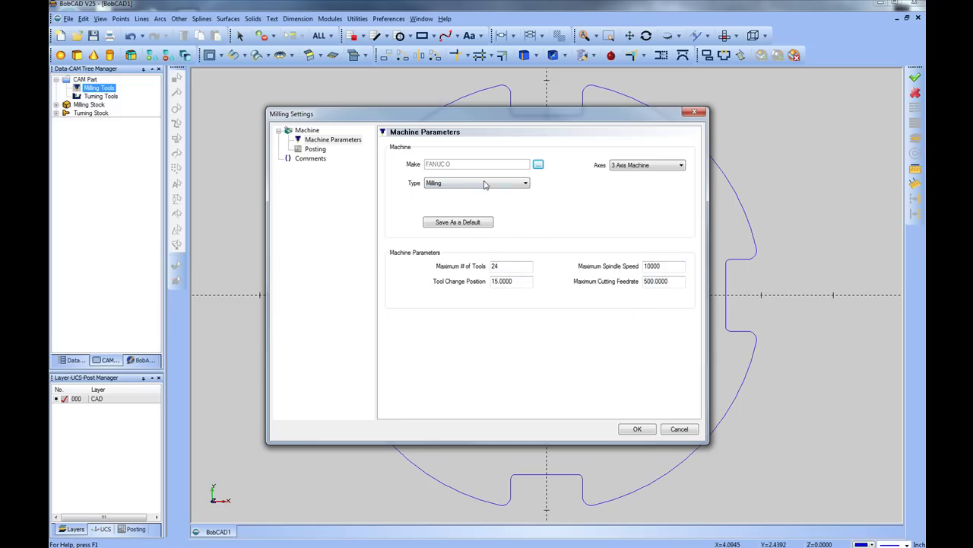
left_click(636, 430)
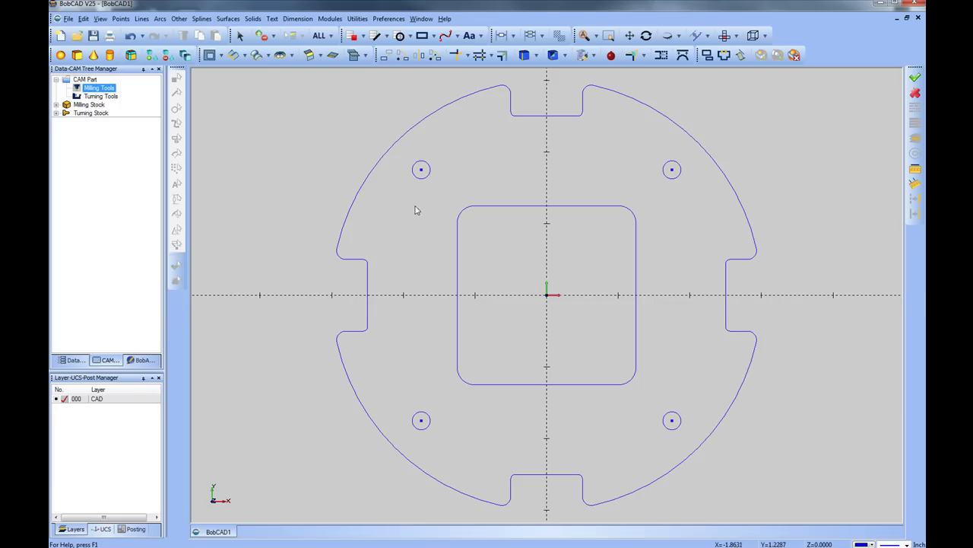
Step: Start the Stock Wizard for the milling stock and choose Cylindrical as the stock type
left_click(97, 105)
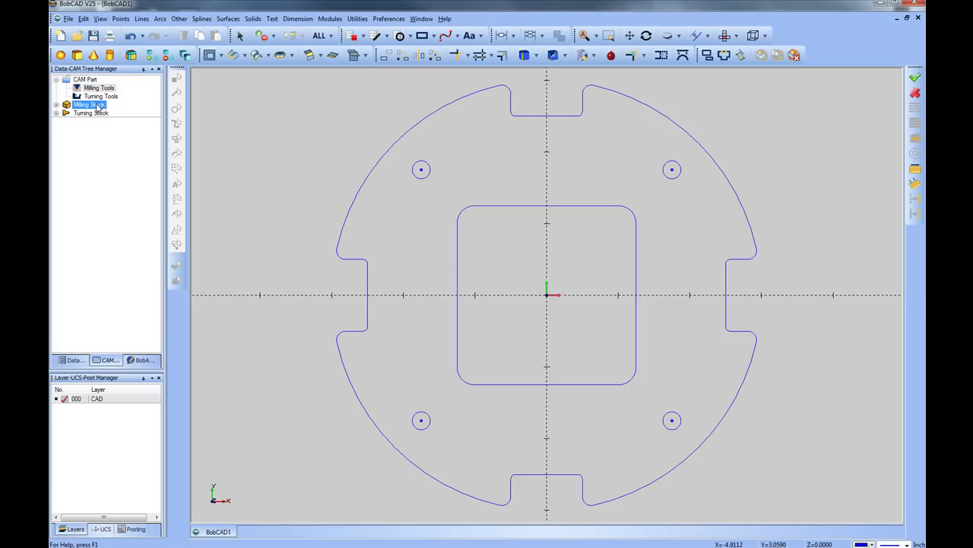
right_click(98, 105)
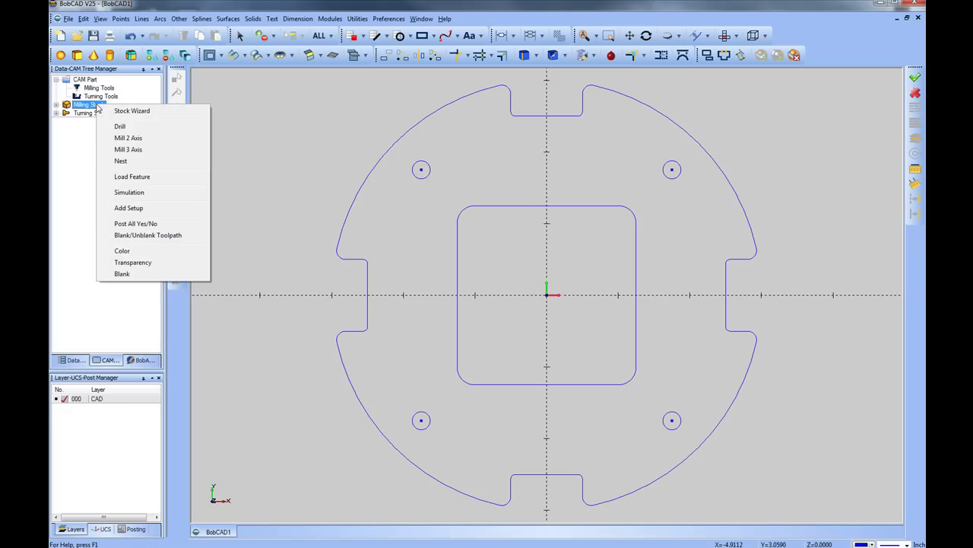
left_click(169, 113)
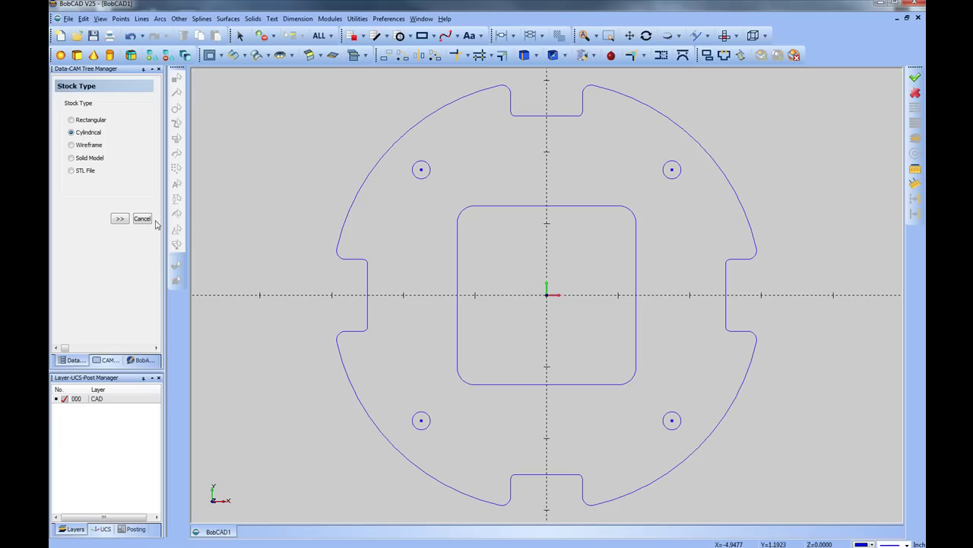
left_click(119, 218)
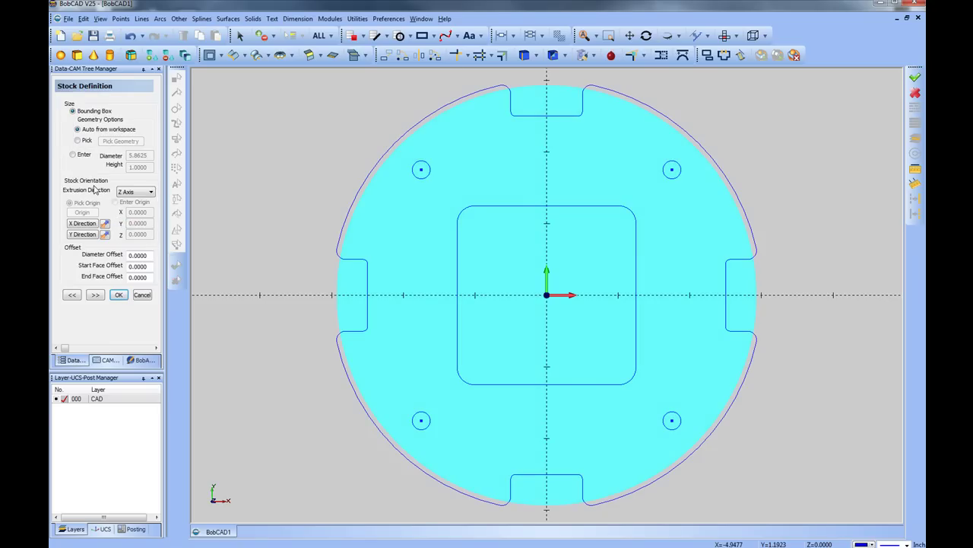
Step: Define the stock size by entered values with a diameter of 6, accept it, and return to the CAM tree
left_click(73, 155)
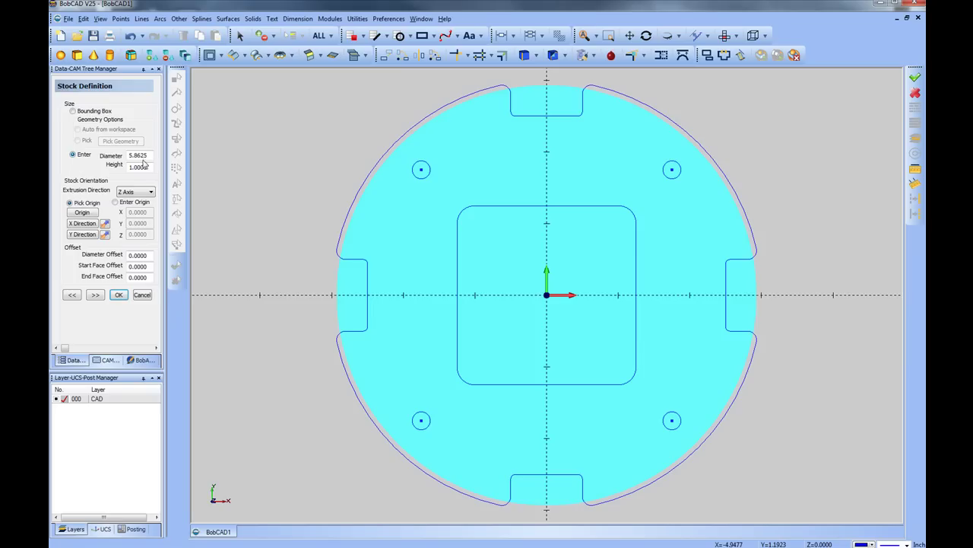
left_click_drag(149, 155, 98, 155)
type("6")
key("Tab")
left_click(119, 295)
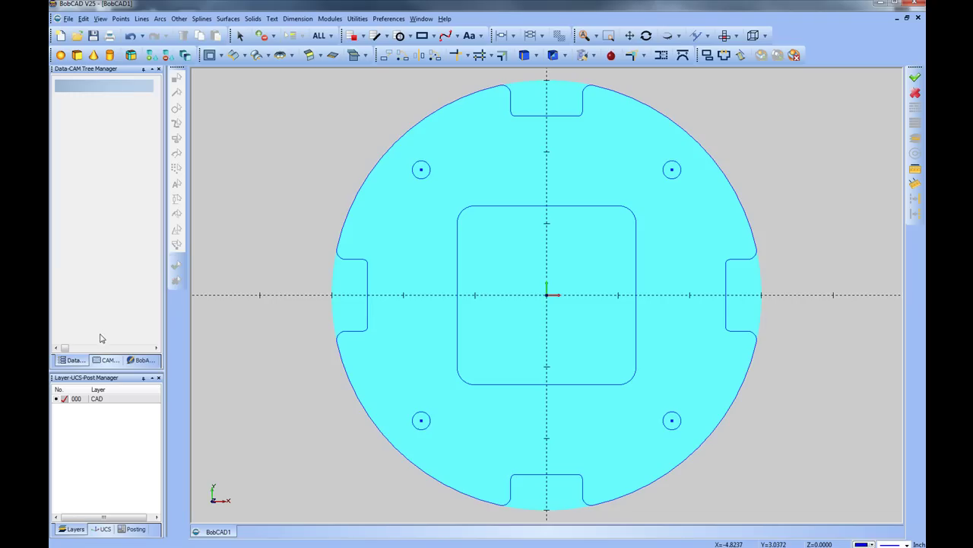
left_click(109, 360)
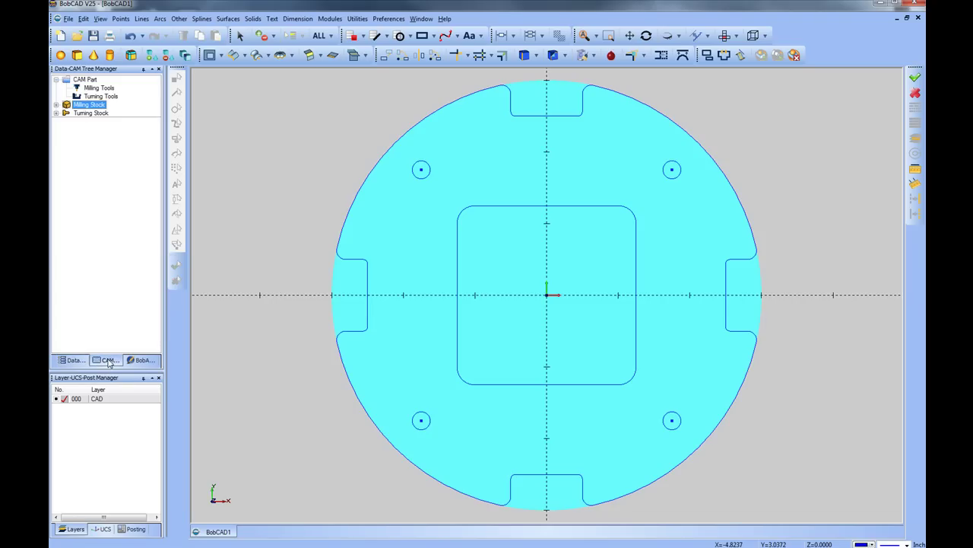
Step: Change the milling stock's material to Wrought Aluminum Alloys from the Aluminum group of the material library
left_click(56, 105)
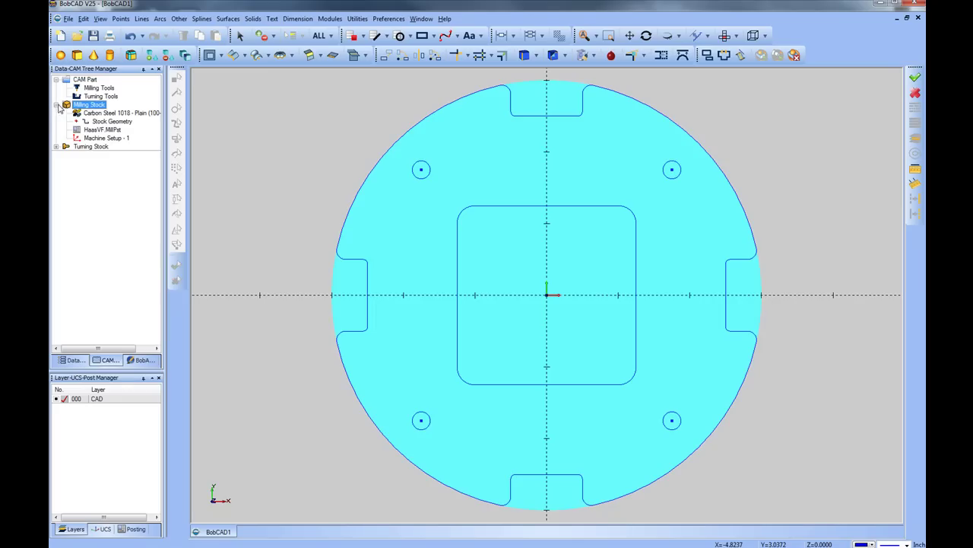
right_click(135, 115)
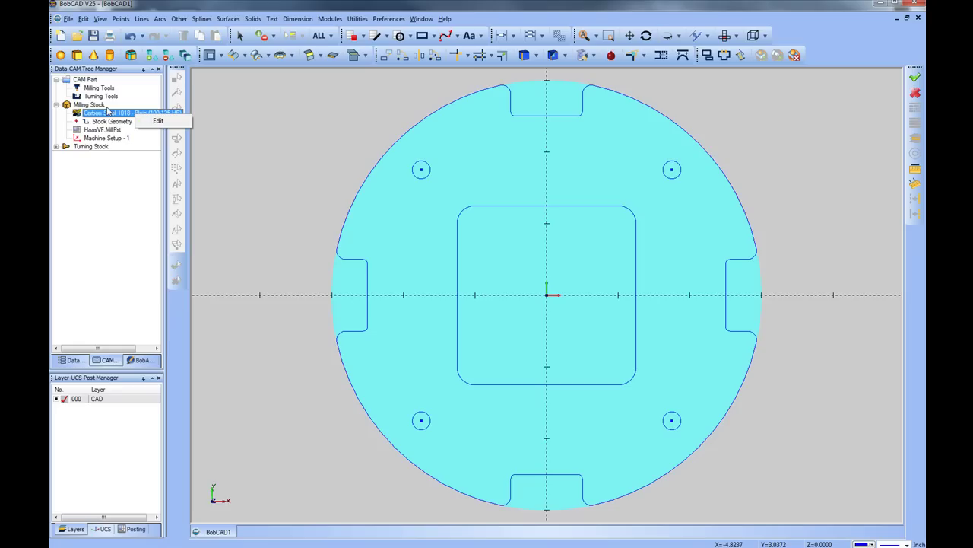
left_click(158, 121)
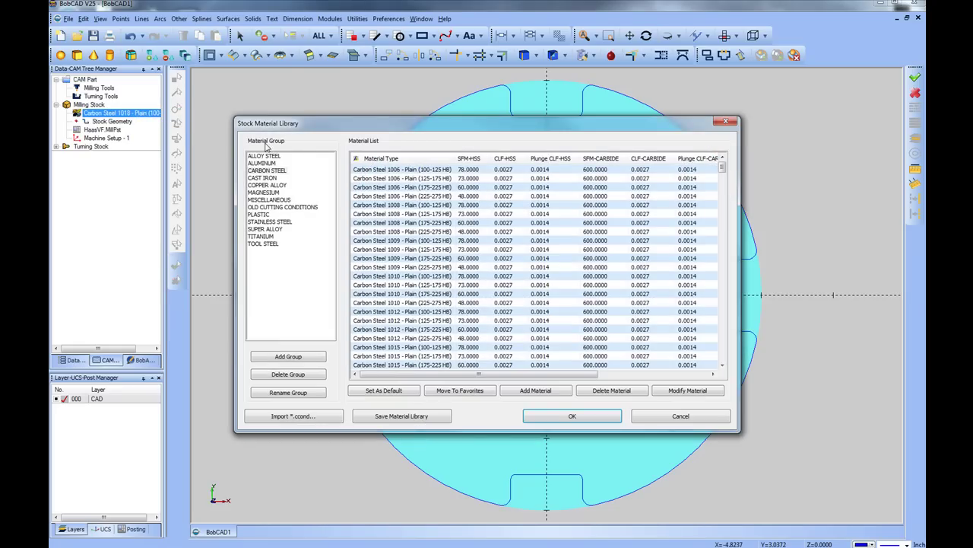
left_click(261, 163)
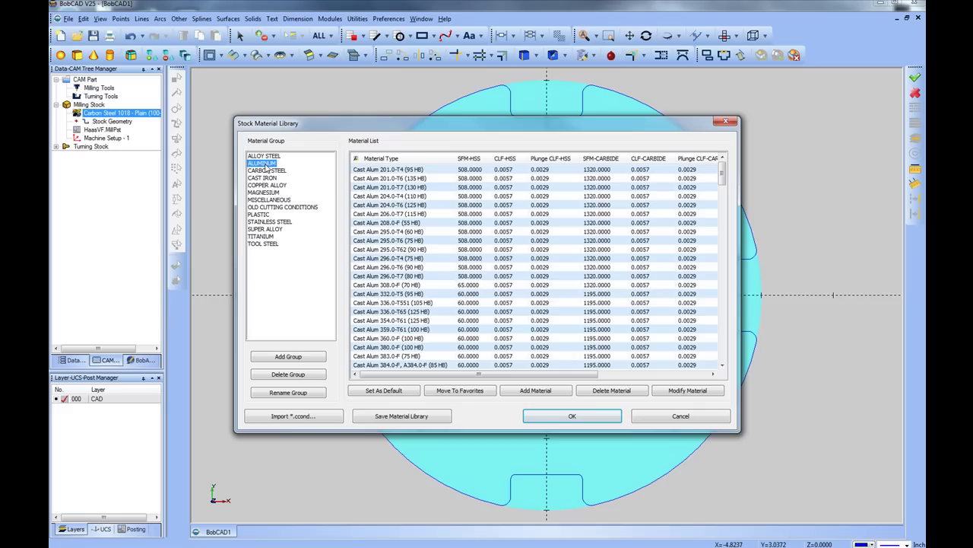
left_click_drag(723, 173, 722, 346)
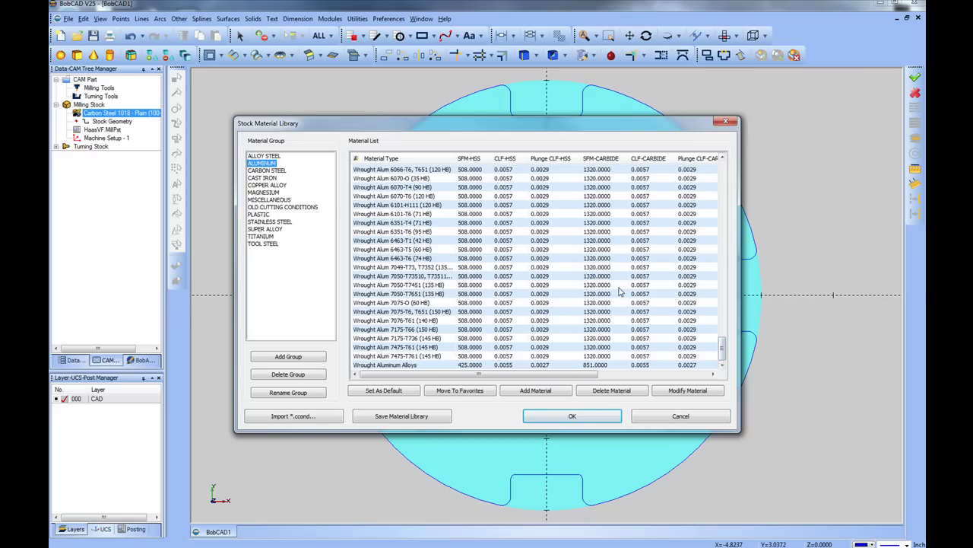
left_click(395, 366)
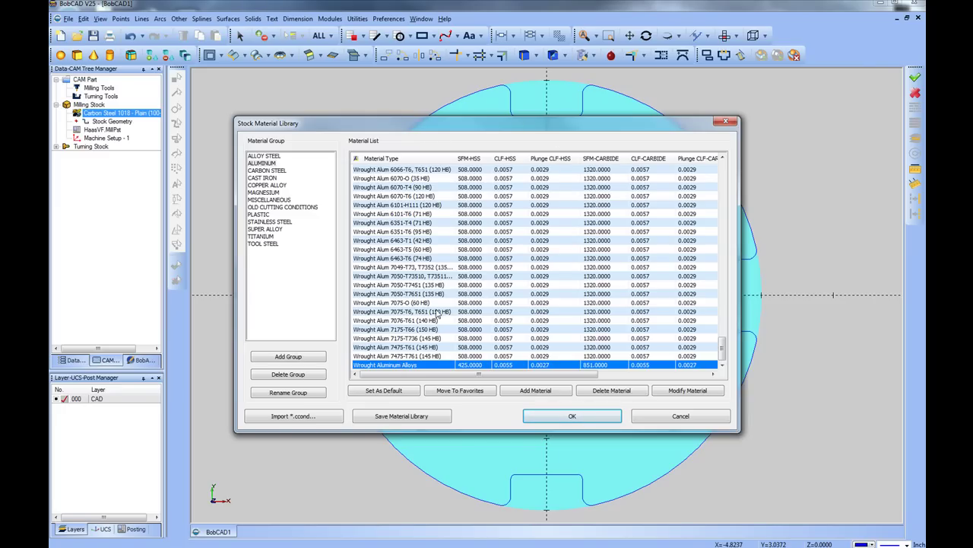
left_click(559, 417)
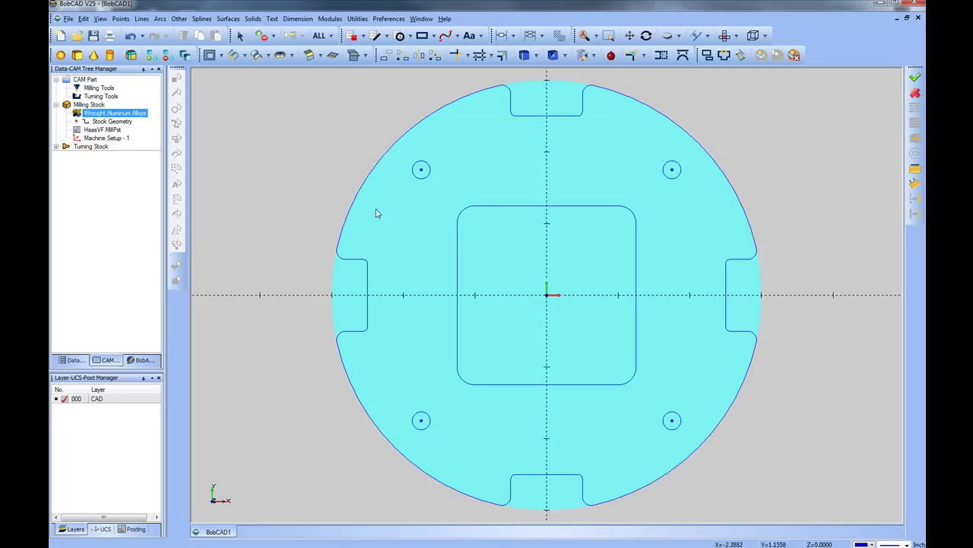
Step: Open Machine Setup - 1 for editing and switch its origin to entered coordinates
left_click(88, 105)
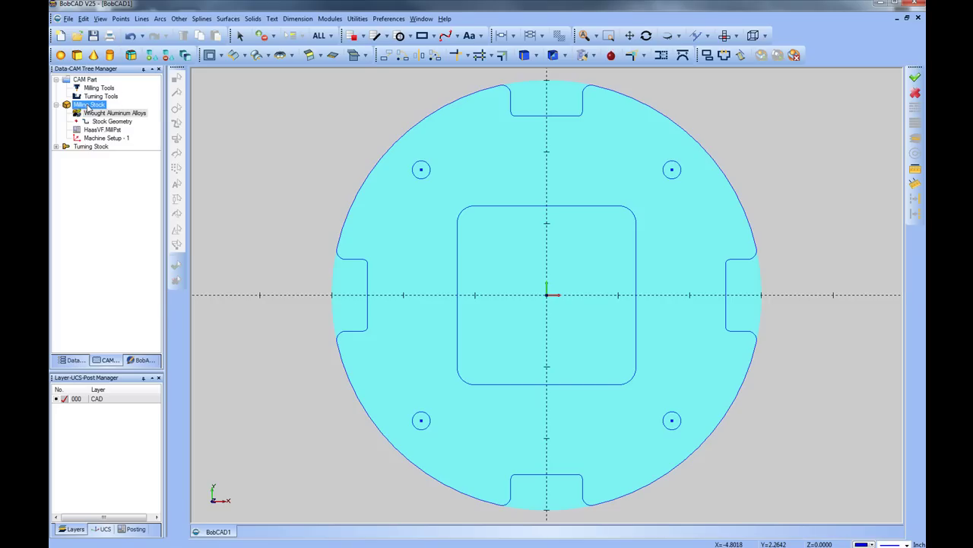
left_click(92, 112)
left_click(102, 140)
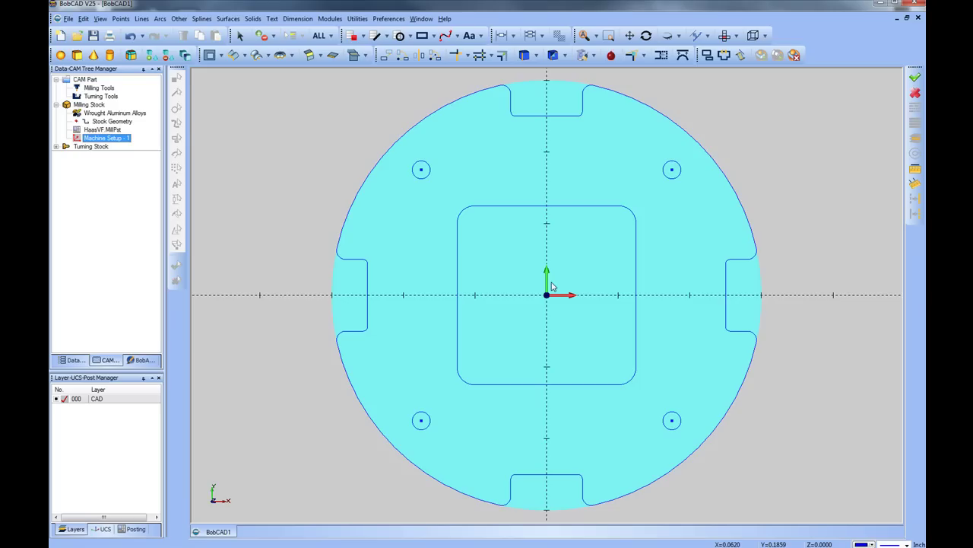
right_click(119, 143)
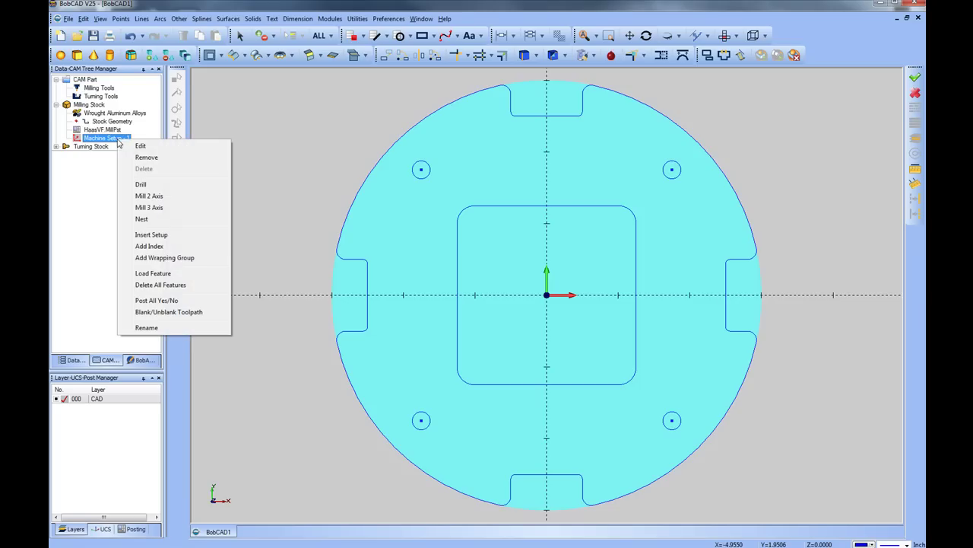
left_click(156, 147)
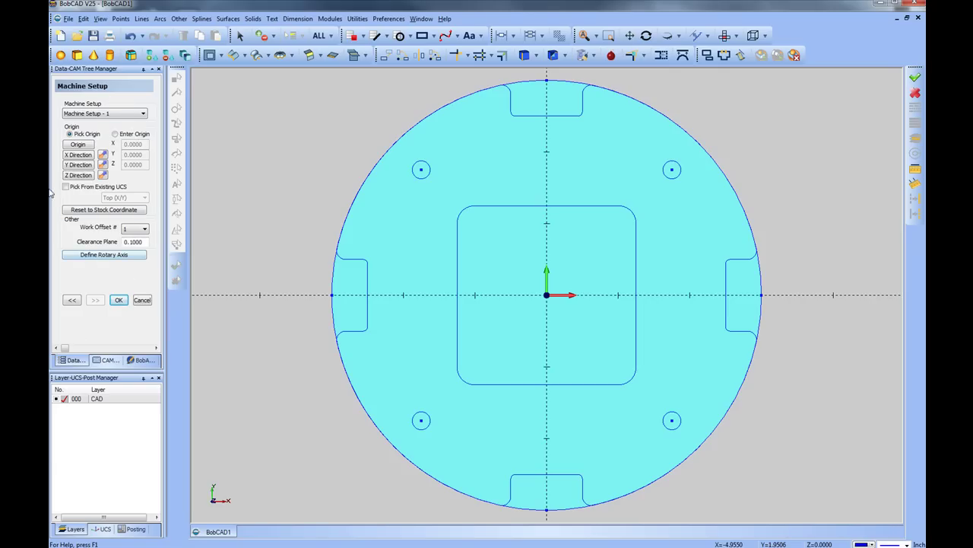
left_click(115, 134)
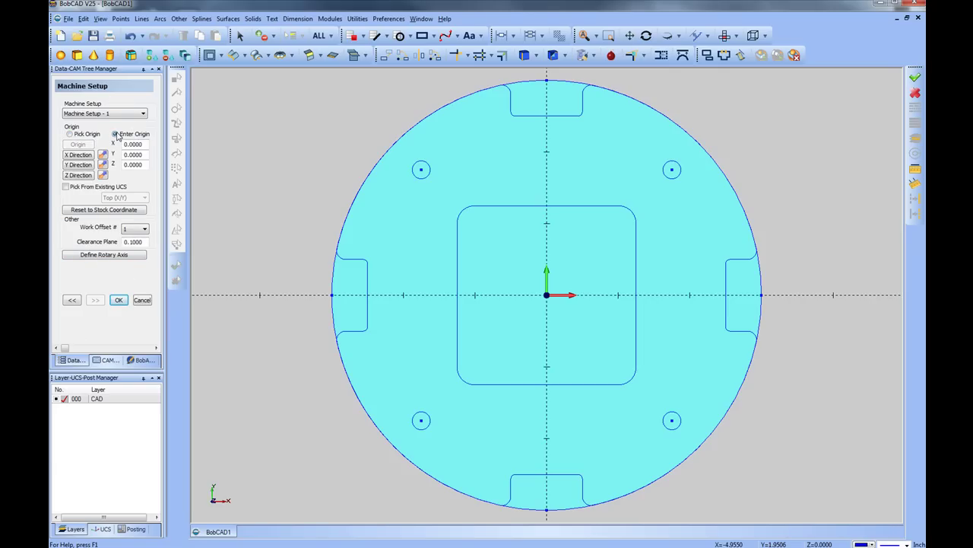
Step: Try shifting the machine setup's origin to X .5
left_click_drag(144, 143, 114, 144)
type(".5")
key("Return")
Step: Set the machine setup's origin X to 0 and accept the setup
left_click_drag(143, 144, 114, 143)
type("0")
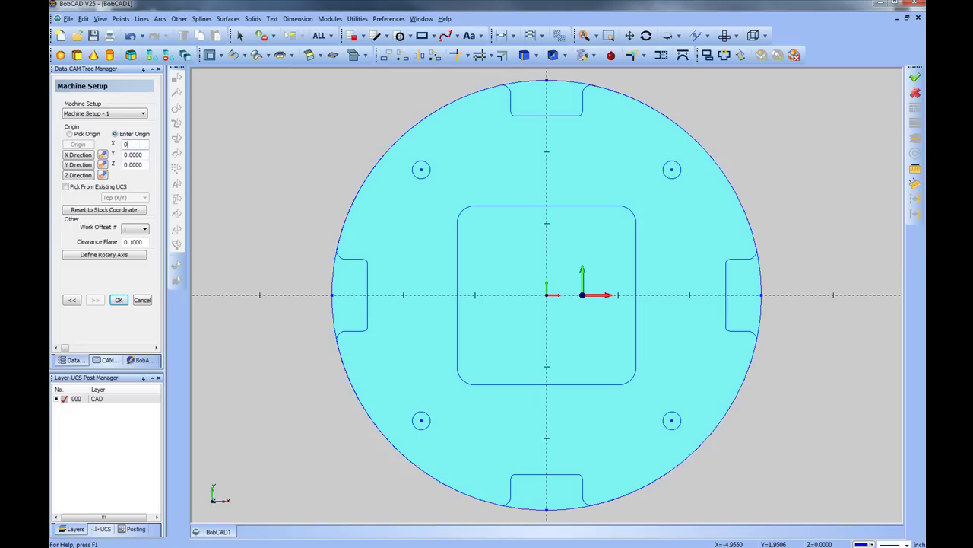
key("Return")
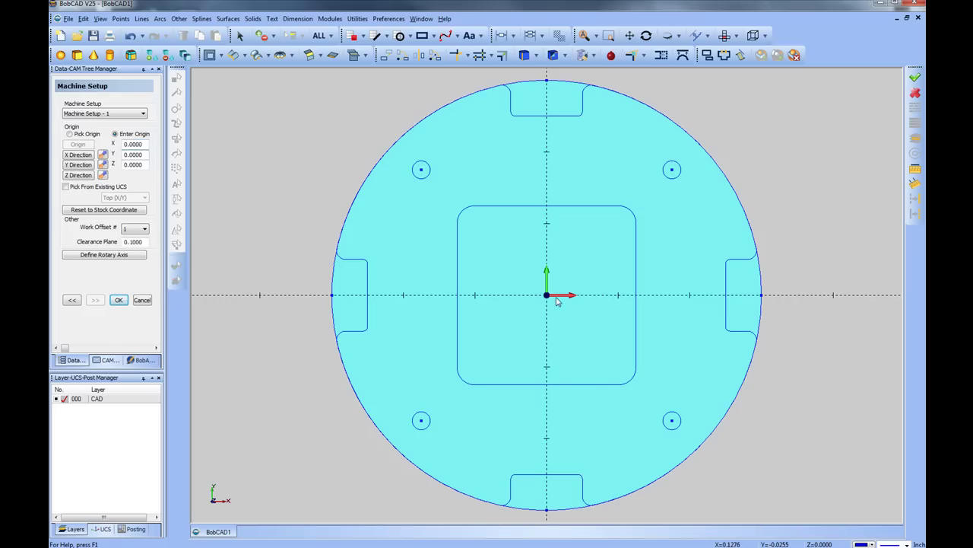
left_click(118, 300)
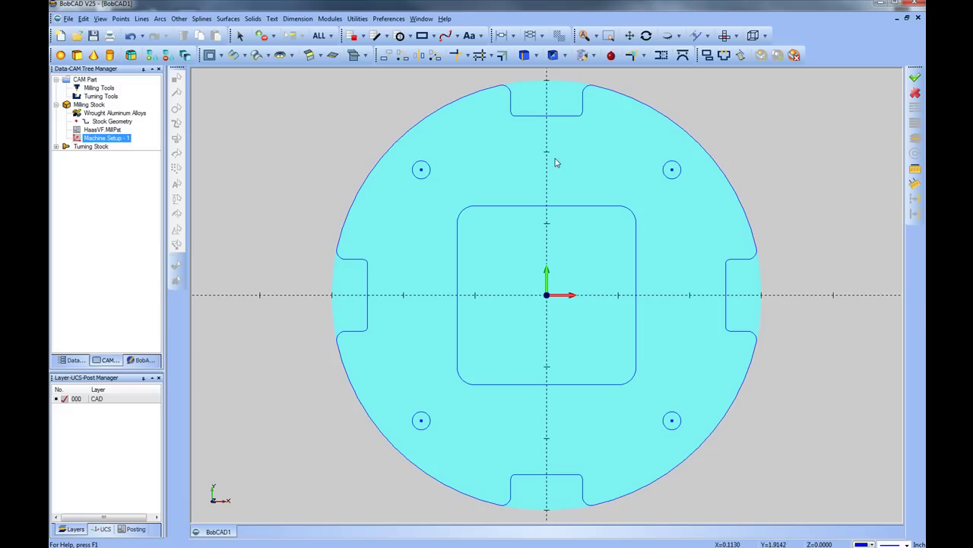
Step: Start a Mill 2 Axis Profiling feature under Machine Setup - 1
scroll(603, 183, "down", 2)
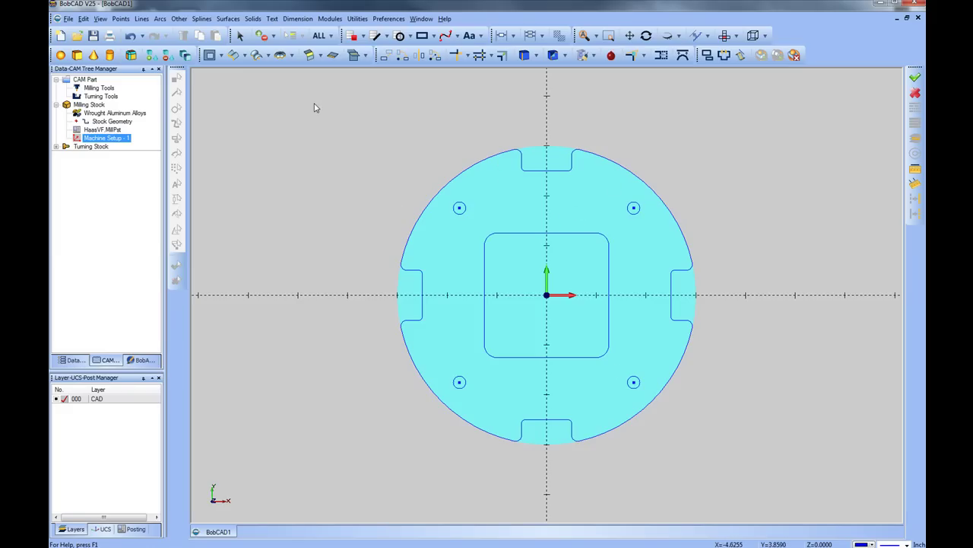
right_click(125, 141)
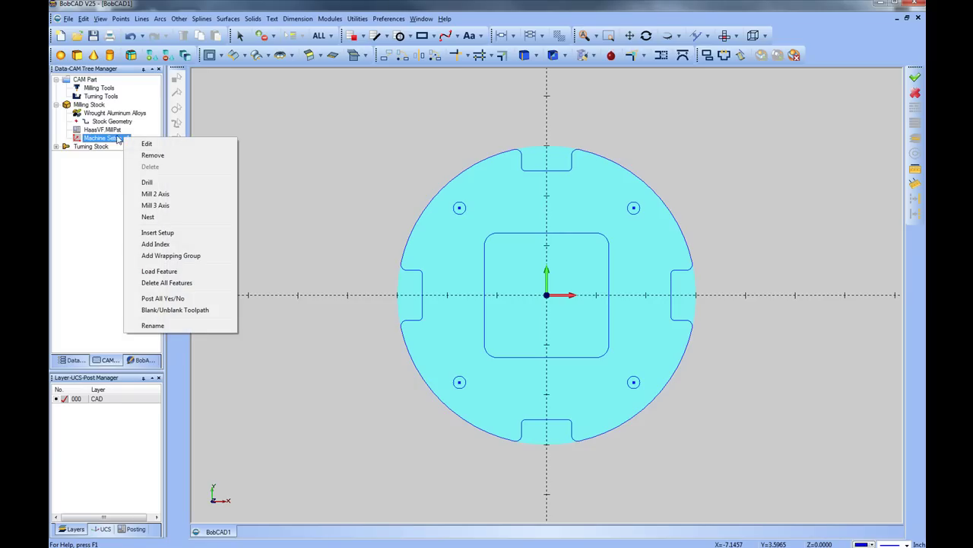
left_click(165, 195)
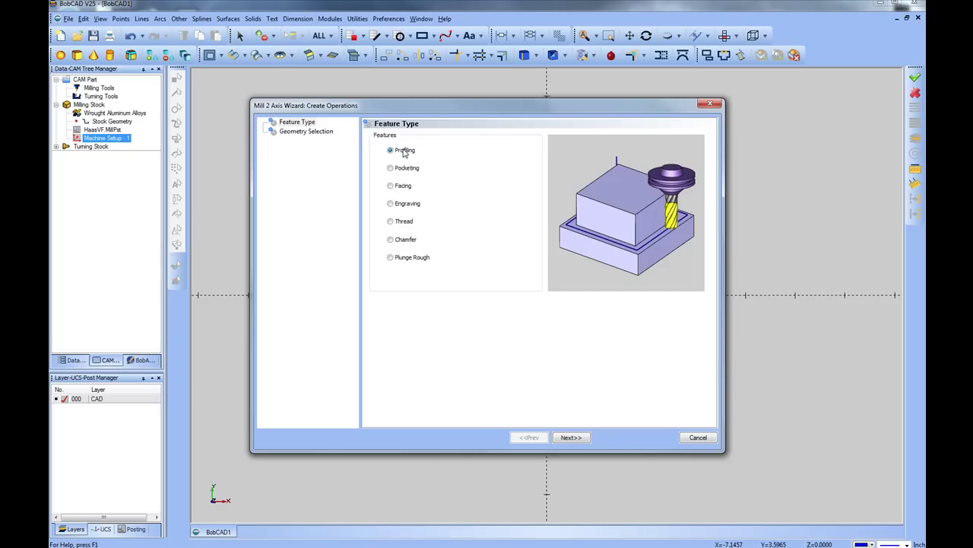
left_click(576, 438)
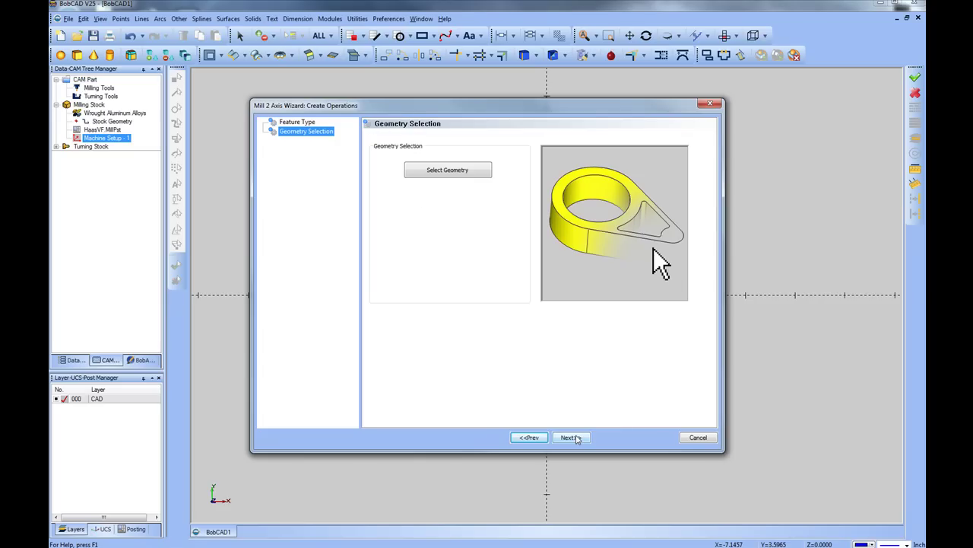
Step: Assign the upper notch contour of the part as the profiling feature's geometry and continue to its parameters
left_click(458, 173)
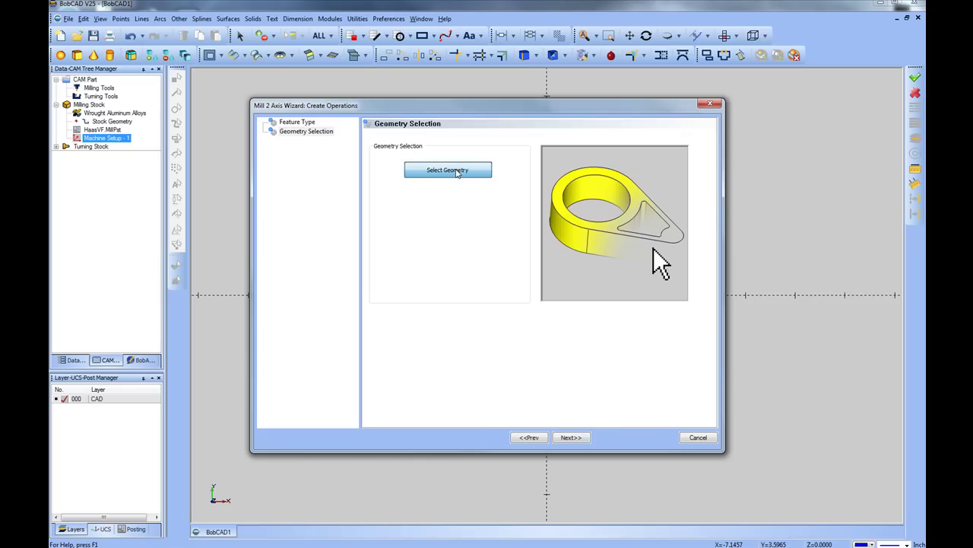
left_click(450, 172)
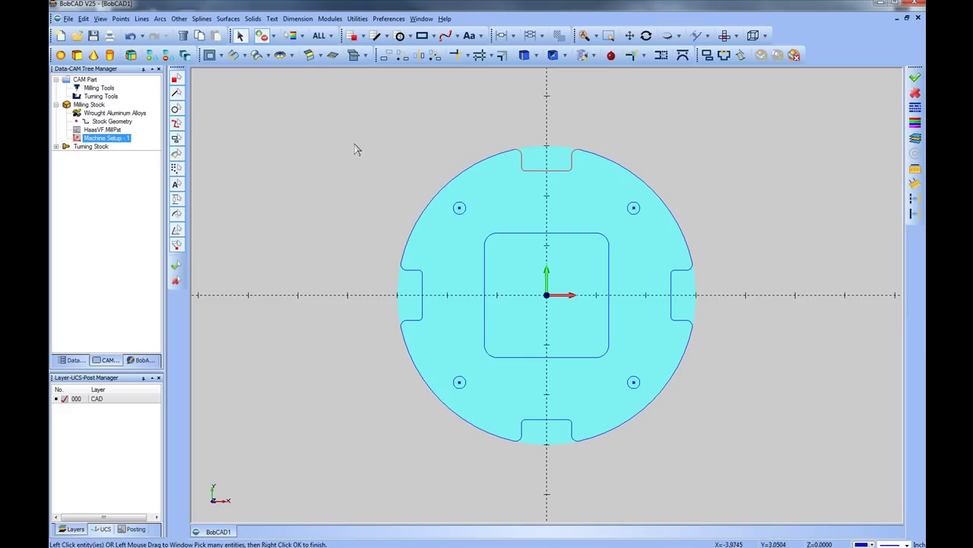
right_click(397, 104)
left_click(424, 112)
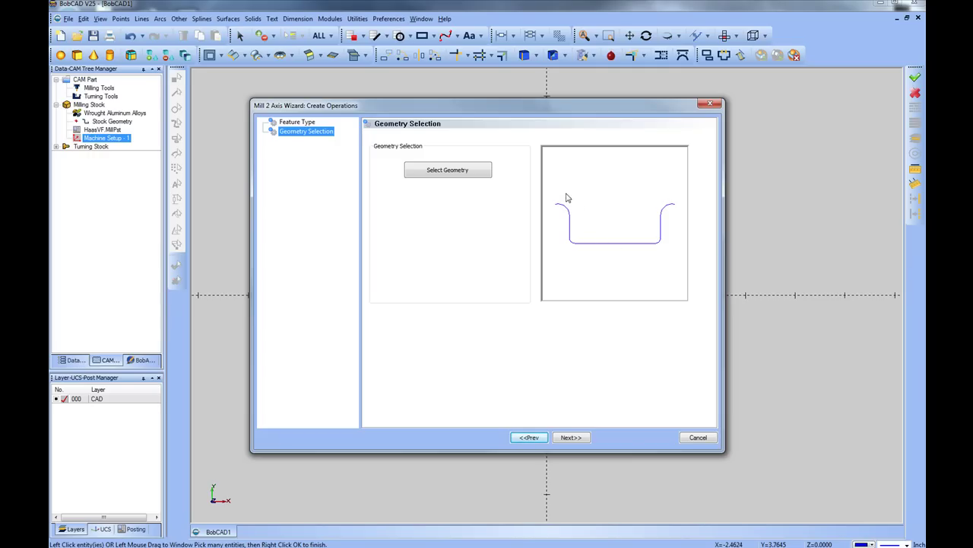
left_click(576, 438)
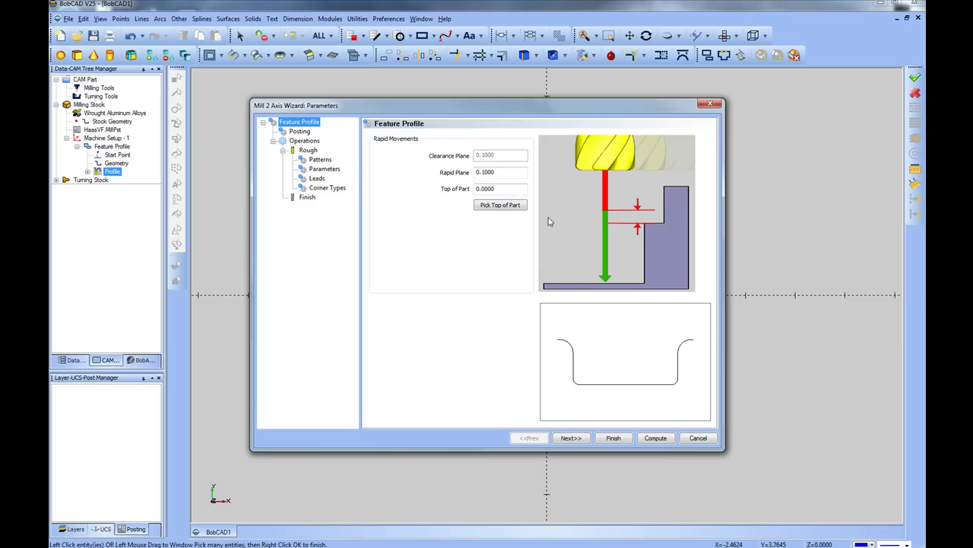
Step: Keep the profile feature's rapid plane at 0.1000 and top of part at 0.0000, and continue to the posting parameters
left_click(505, 186)
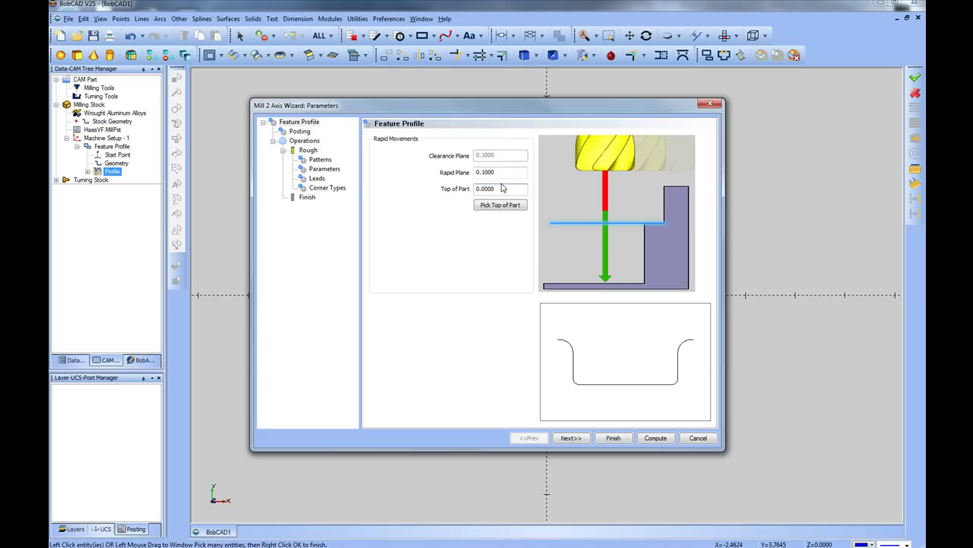
left_click_drag(508, 188, 481, 189)
left_click(508, 171)
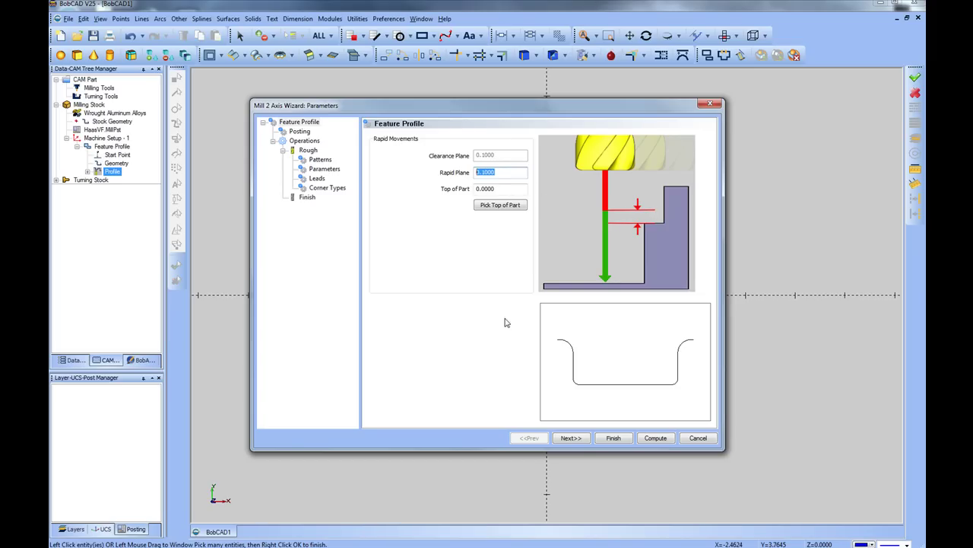
left_click(569, 439)
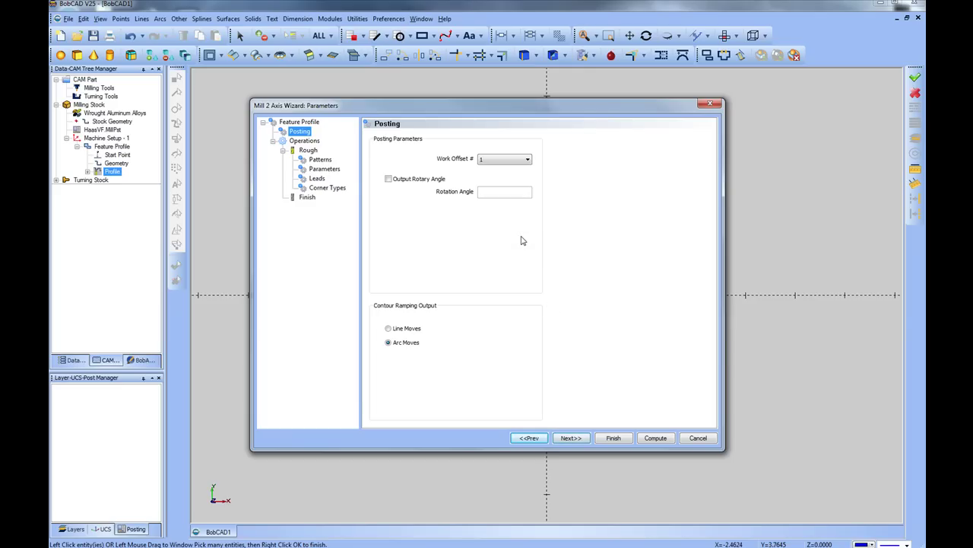
Step: Keep work offset 1 for the profile feature and set its contour ramping output to Line Moves
left_click(527, 161)
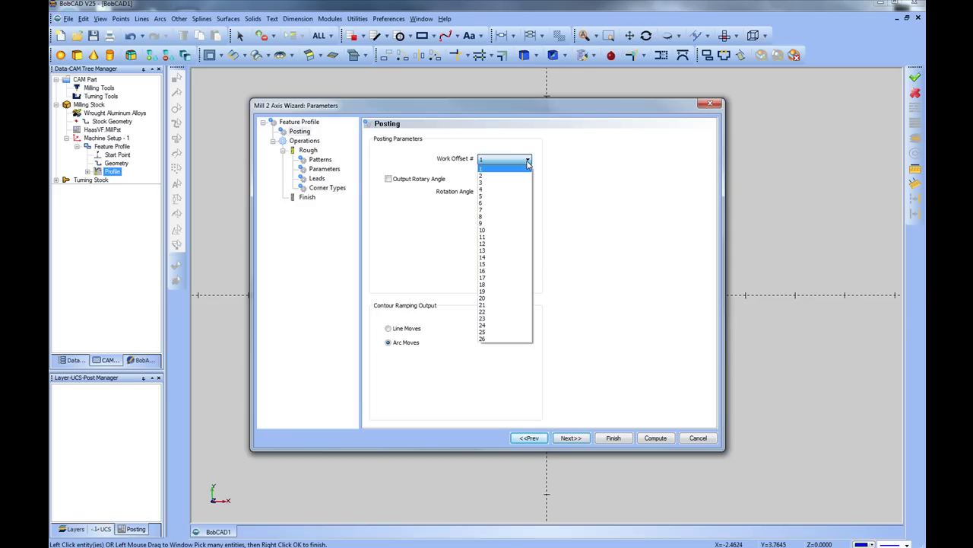
left_click(528, 162)
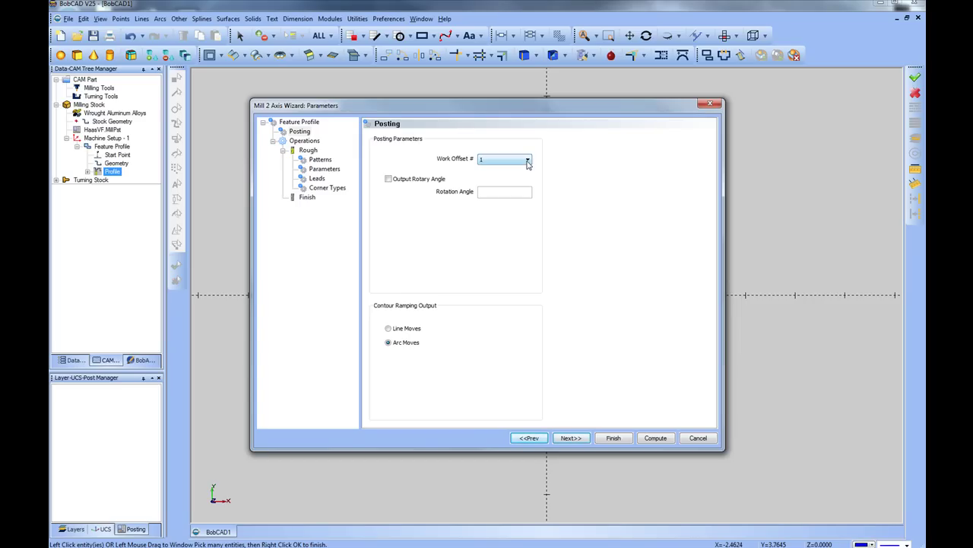
left_click(528, 161)
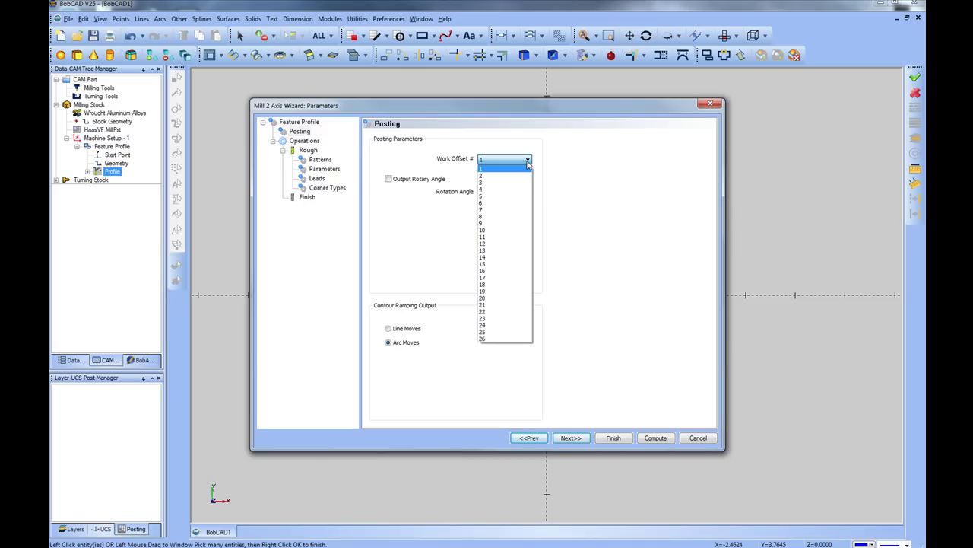
left_click(527, 163)
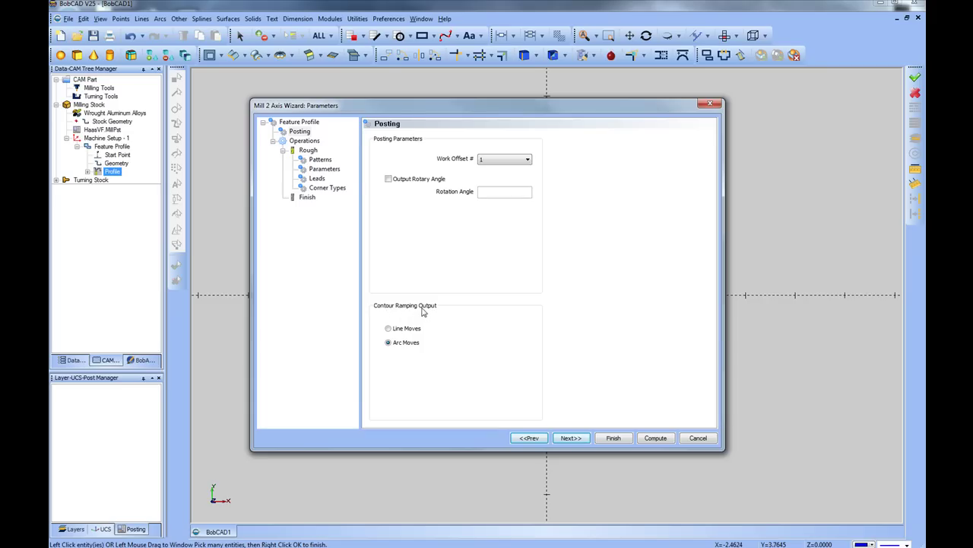
left_click(391, 330)
left_click(576, 439)
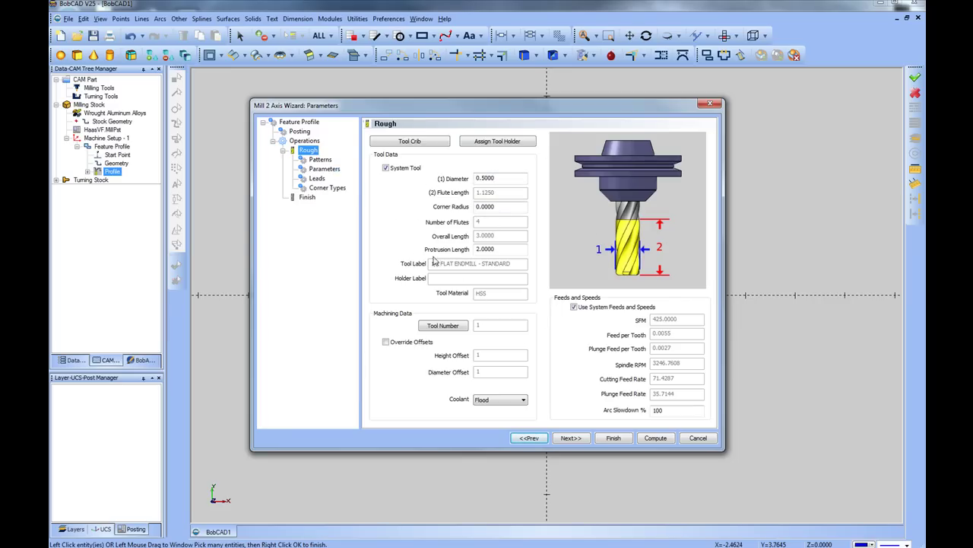
Step: Set the roughing tool's diameter to .25 and keep its corner radius at 0.0000
double_click(515, 179)
type(".25")
left_click(498, 207)
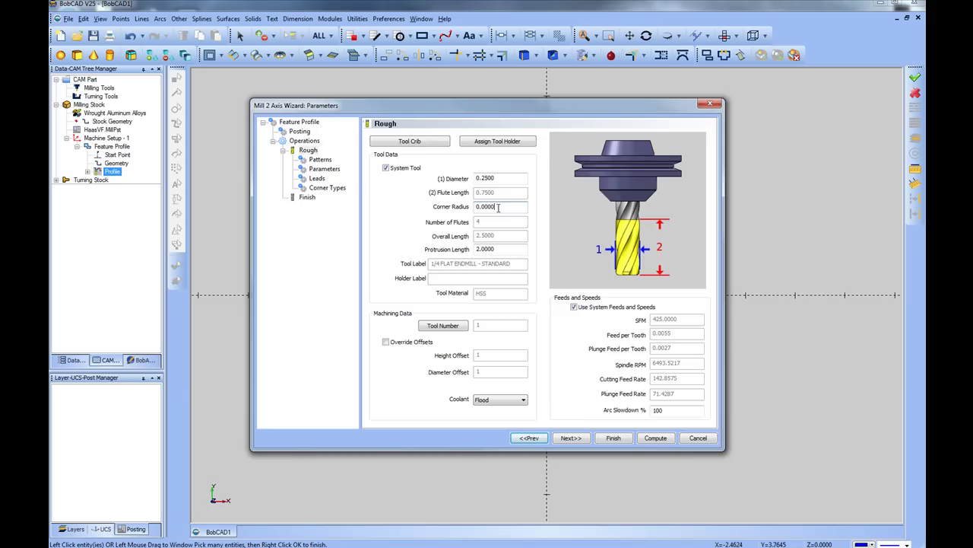
double_click(514, 177)
Step: Add the standard 3/8 flat endmill from the tool library to the ENDMILL ROUGH category of the milling tool crib
left_click(409, 142)
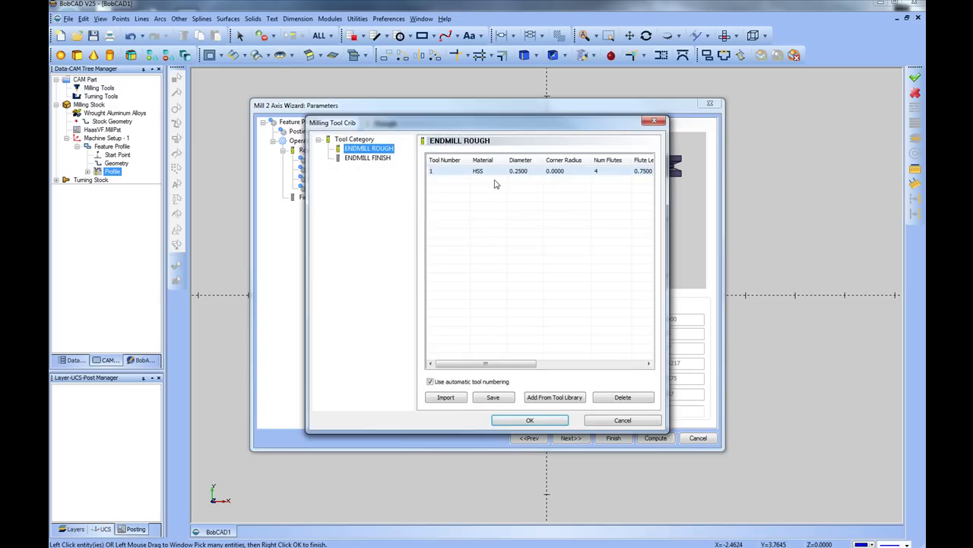
left_click(499, 171)
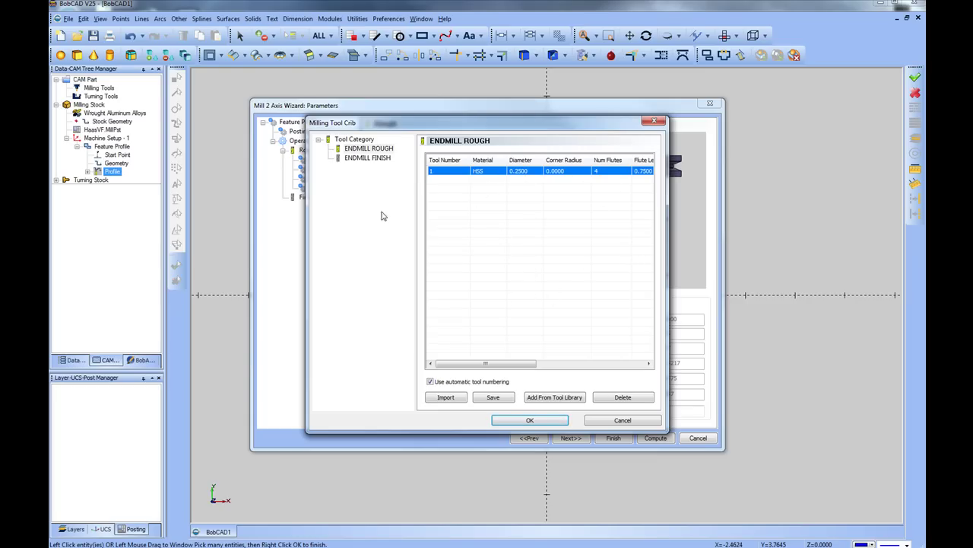
left_click(553, 398)
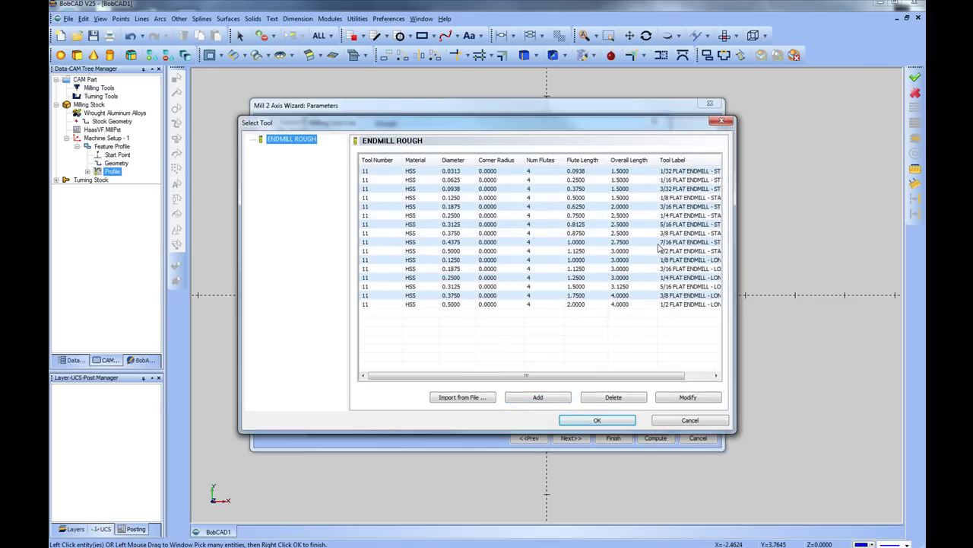
left_click(378, 234)
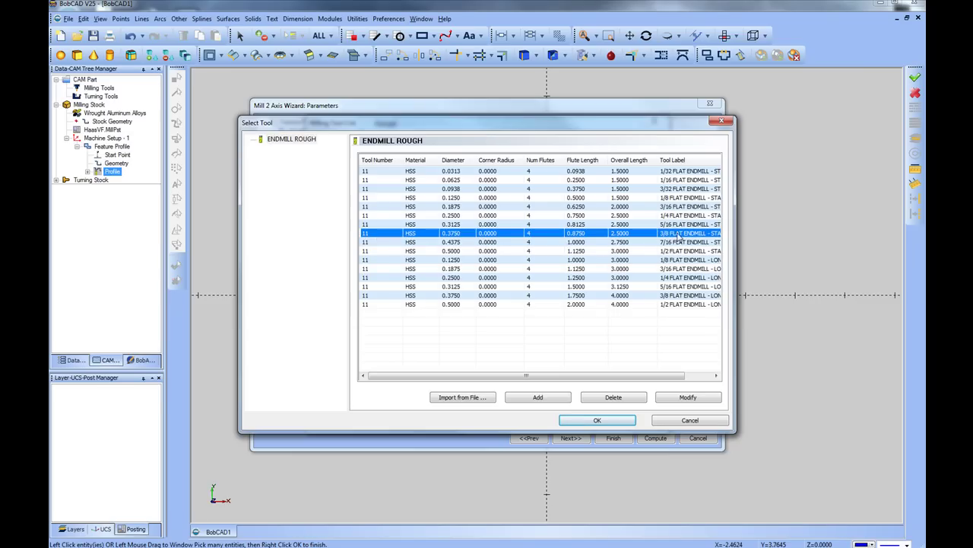
left_click(596, 420)
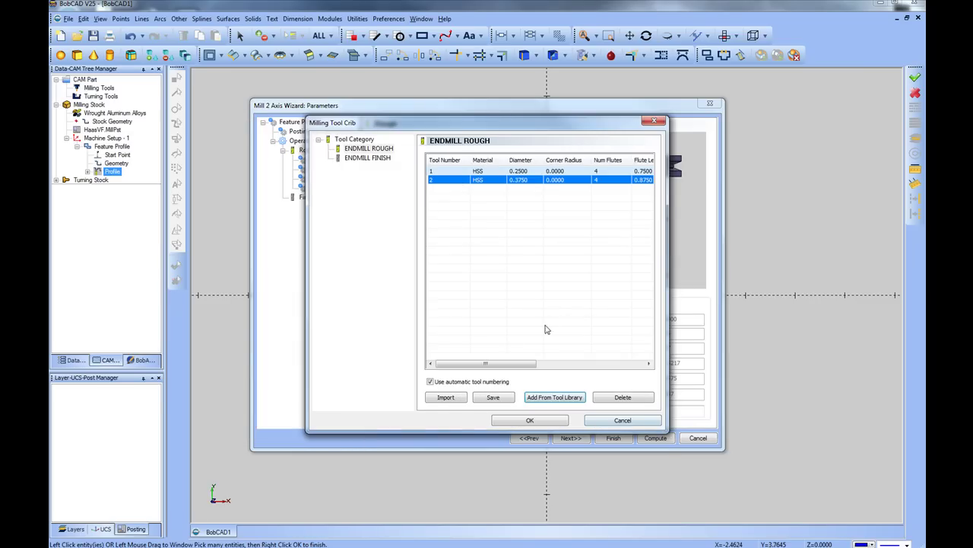
Step: Assign tool 1, the 0.2500 diameter endmill, from the tool crib to the rough operation
left_click(525, 172)
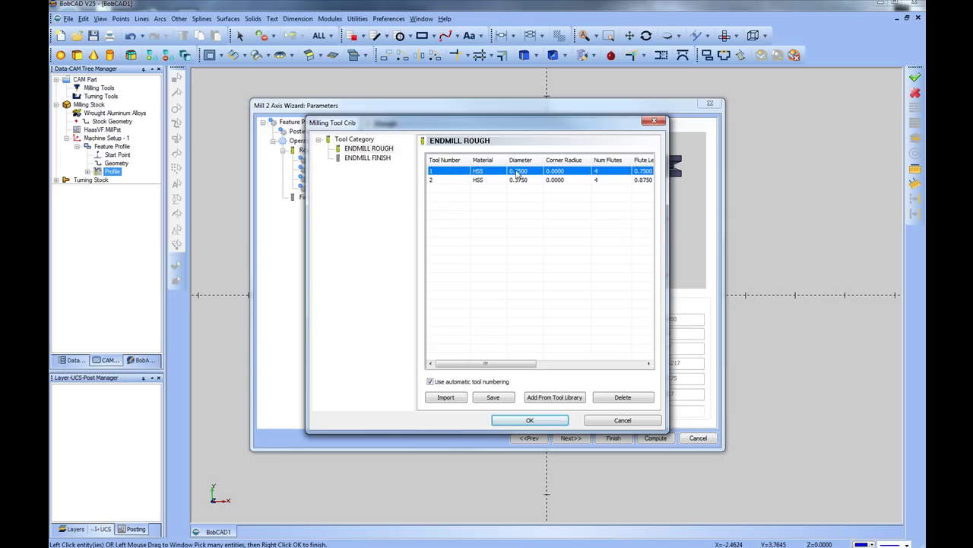
left_click_drag(513, 131, 726, 164)
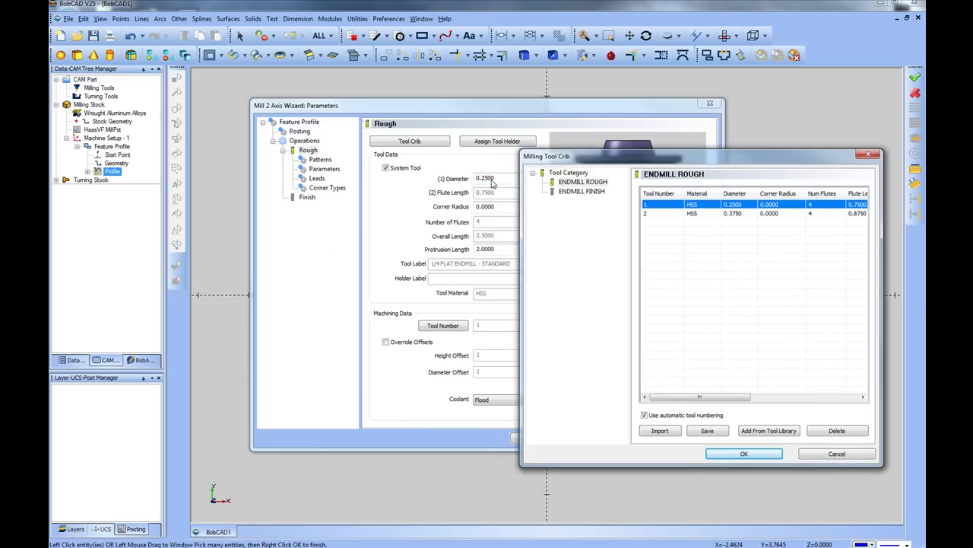
left_click(745, 215)
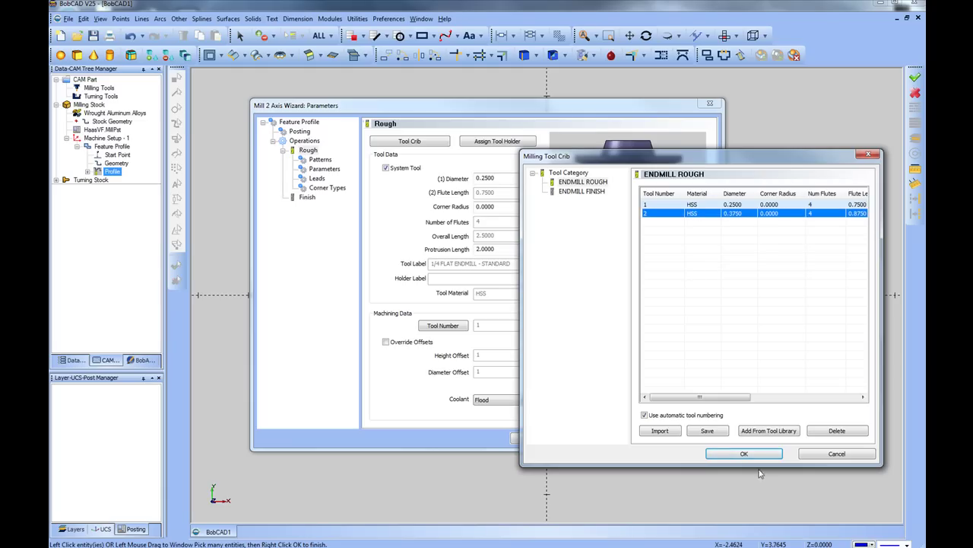
left_click(731, 205)
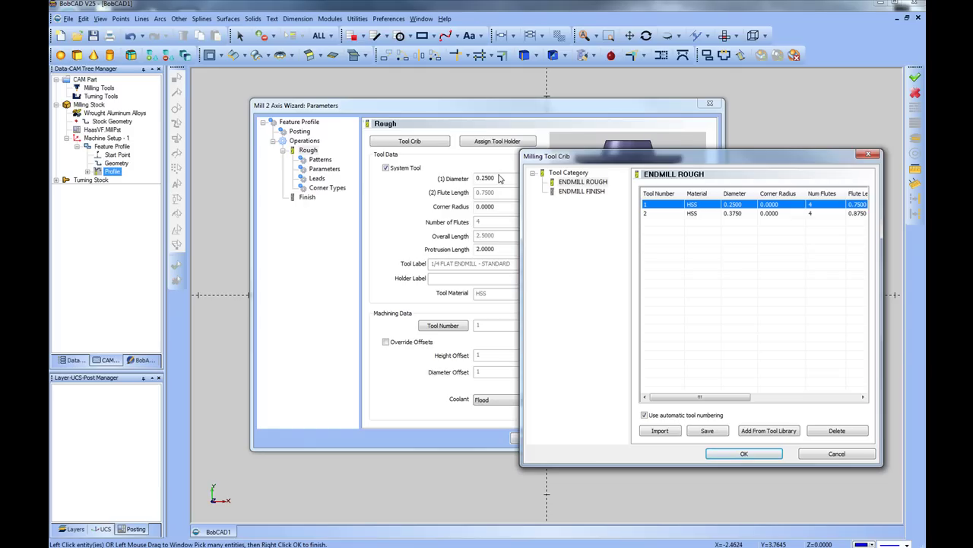
left_click(732, 454)
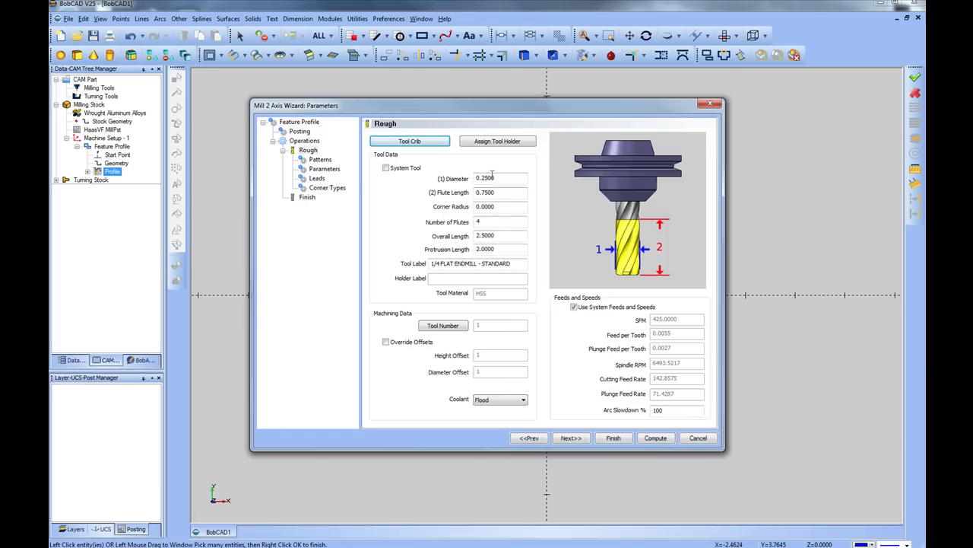
Step: Preview the Contour Ramping and Side Roughing patterns, and leave the rough operation on the Standard pattern
left_click(577, 438)
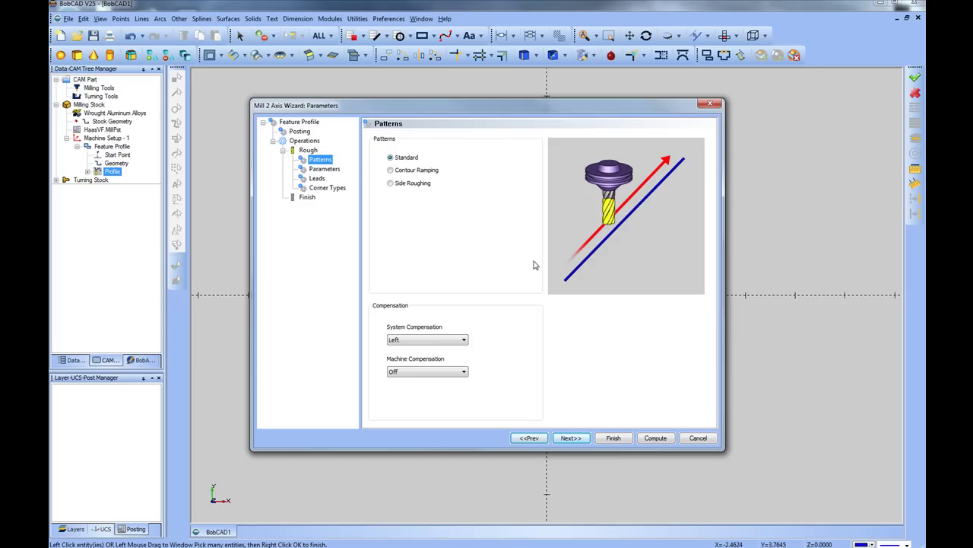
left_click(411, 172)
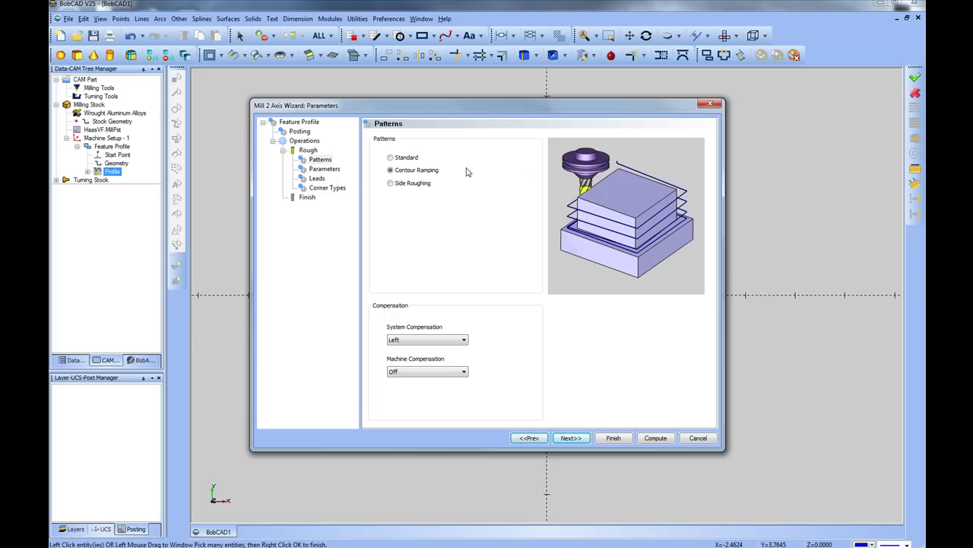
left_click(402, 185)
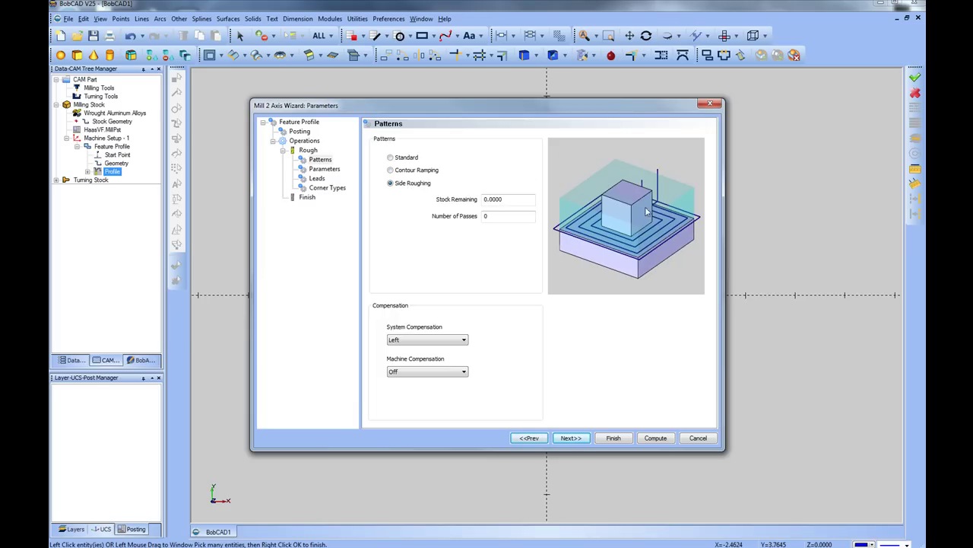
left_click(407, 158)
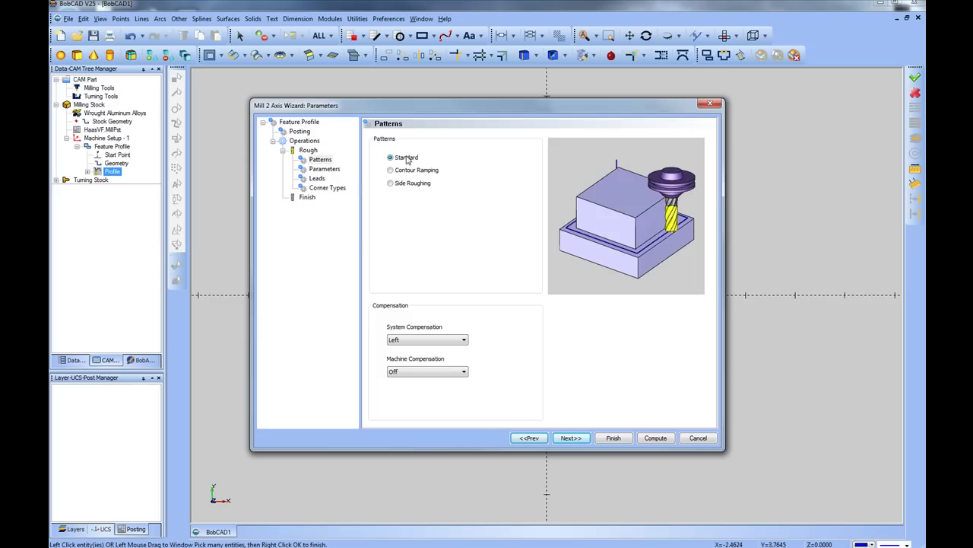
Step: Review the compensation choices for the rough operation, keeping system compensation at Left and machine compensation at Off
left_click(459, 340)
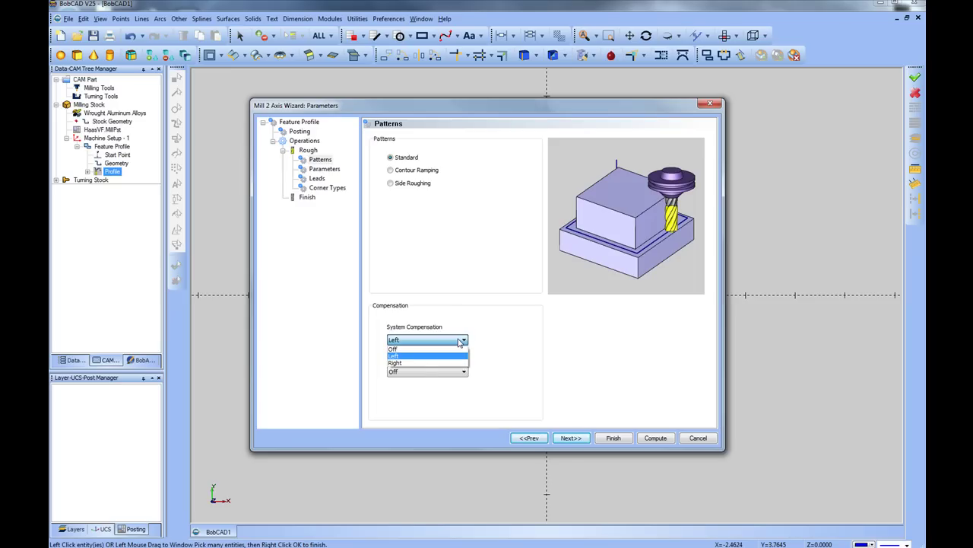
left_click(459, 341)
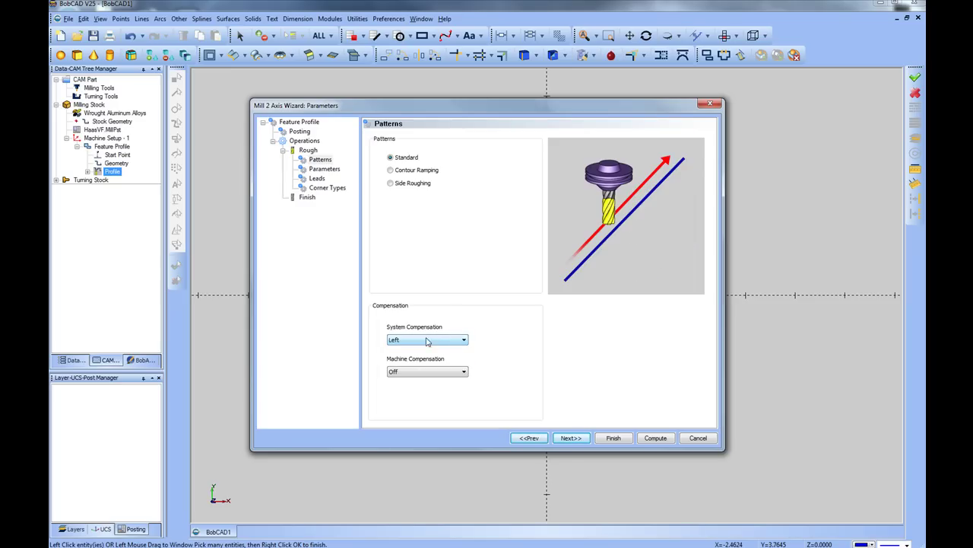
left_click(456, 372)
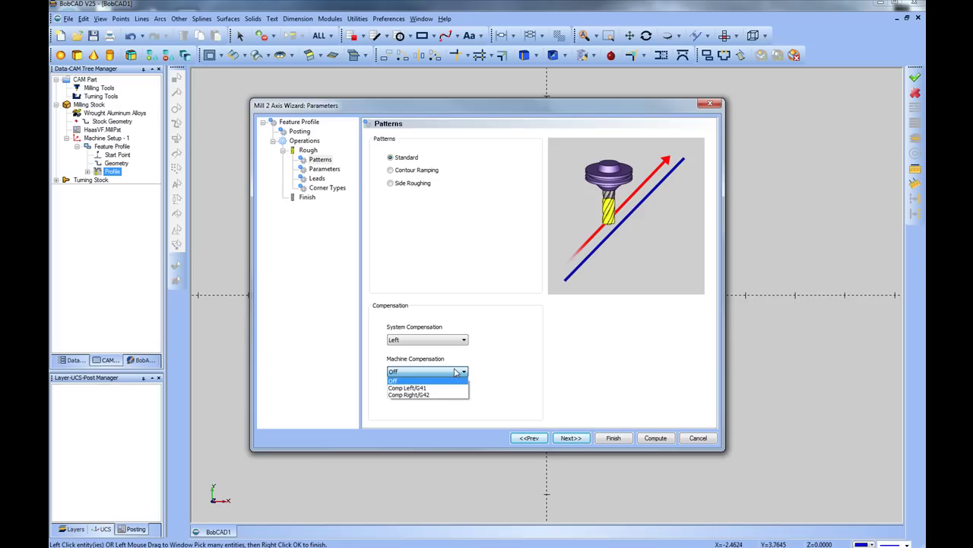
left_click(467, 379)
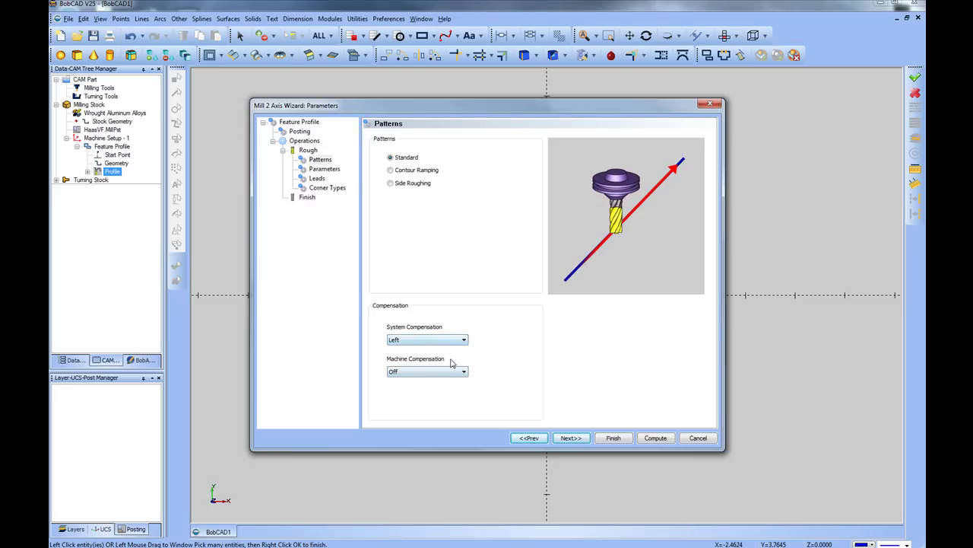
Step: Set the rough operation's system compensation to Left and its side allowance to 0.02
left_click(417, 343)
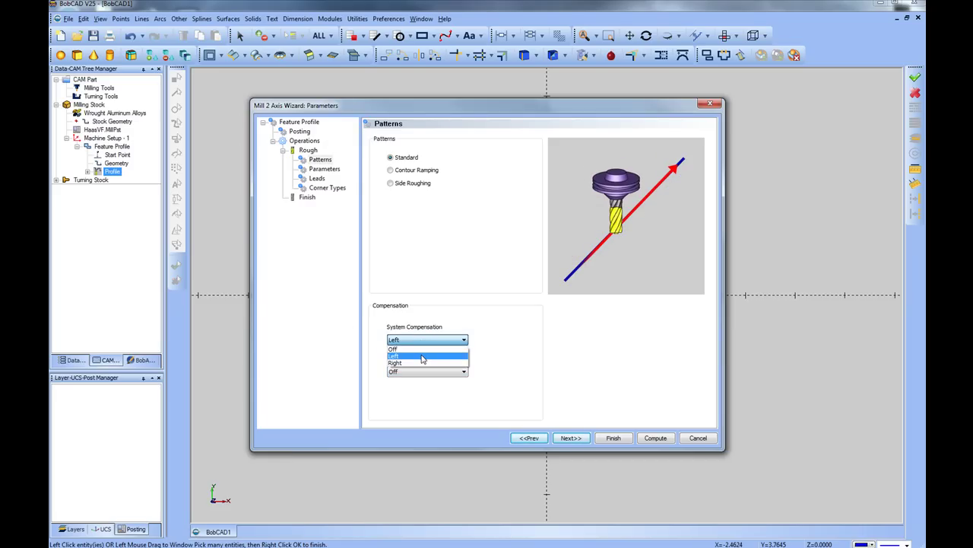
left_click(423, 356)
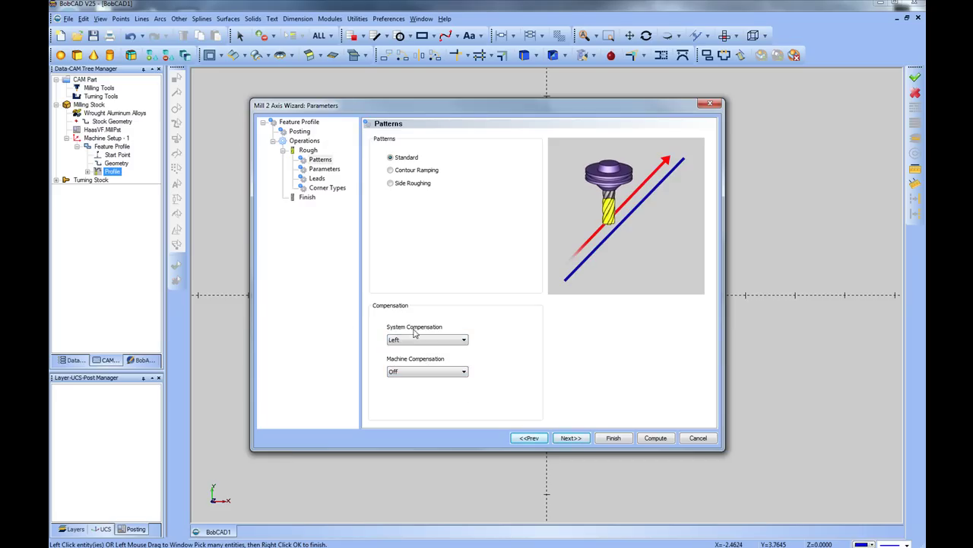
left_click(570, 440)
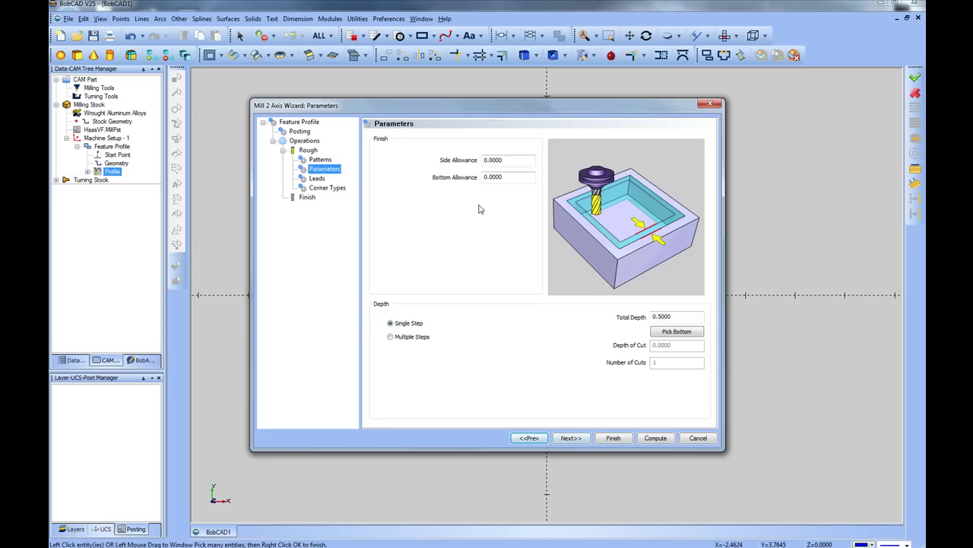
left_click_drag(523, 161, 453, 159)
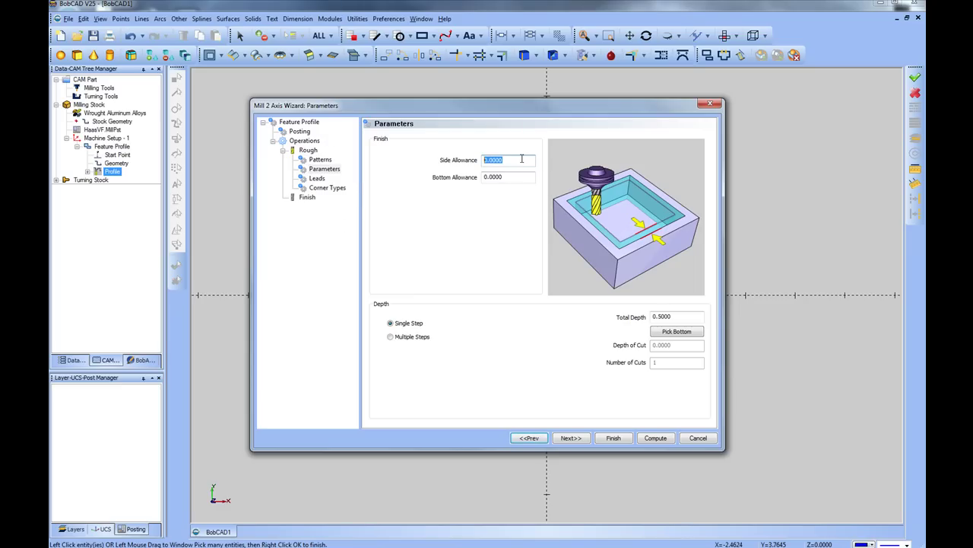
type(".02")
left_click(525, 179)
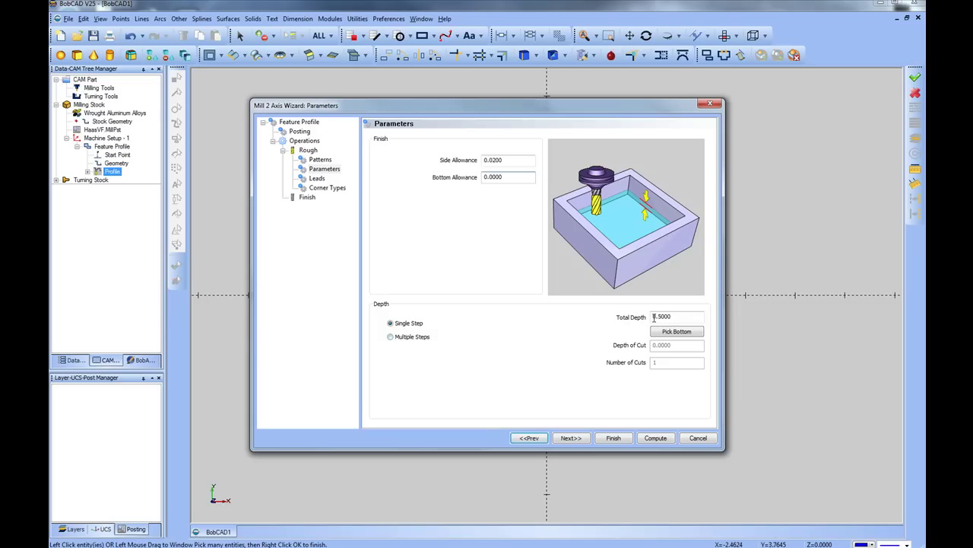
Step: Set the rough operation's total depth to 1, cut in multiple even steps with a 0.25 depth of cut
left_click_drag(672, 320, 645, 314)
type("1")
left_click(391, 337)
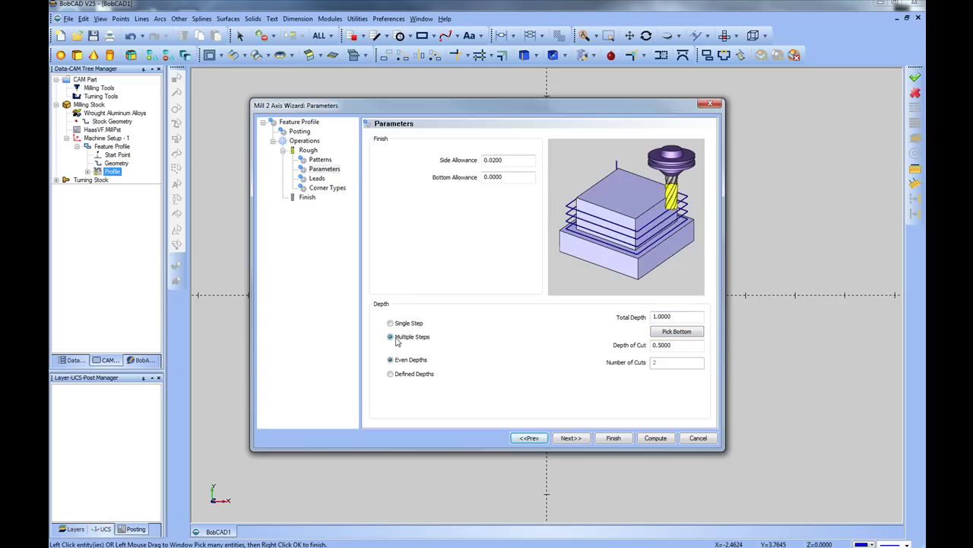
left_click_drag(685, 346, 595, 348)
type(".25")
key("Tab")
left_click(529, 437)
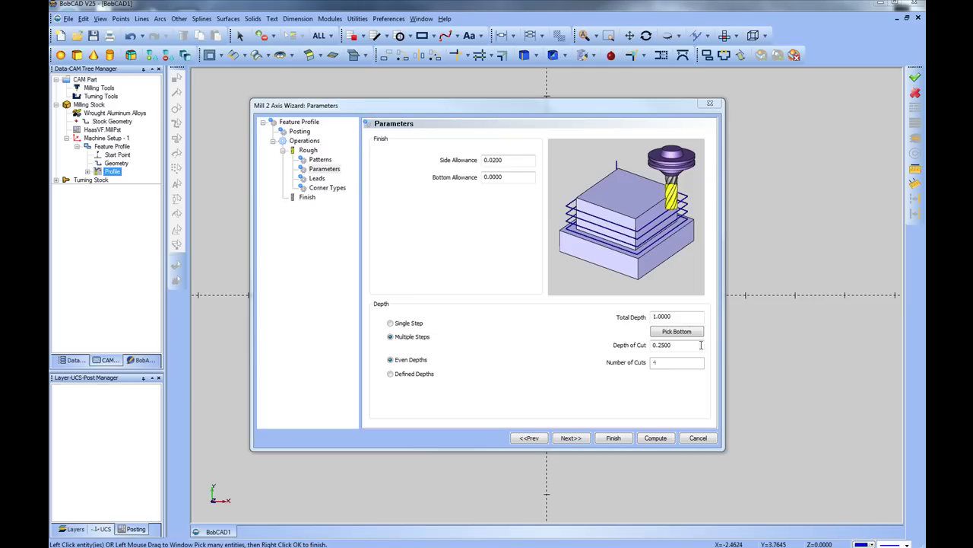
Step: Give the rough operation a Plunge entry and a Parallel lead-in with a length of 0.5
left_click(571, 440)
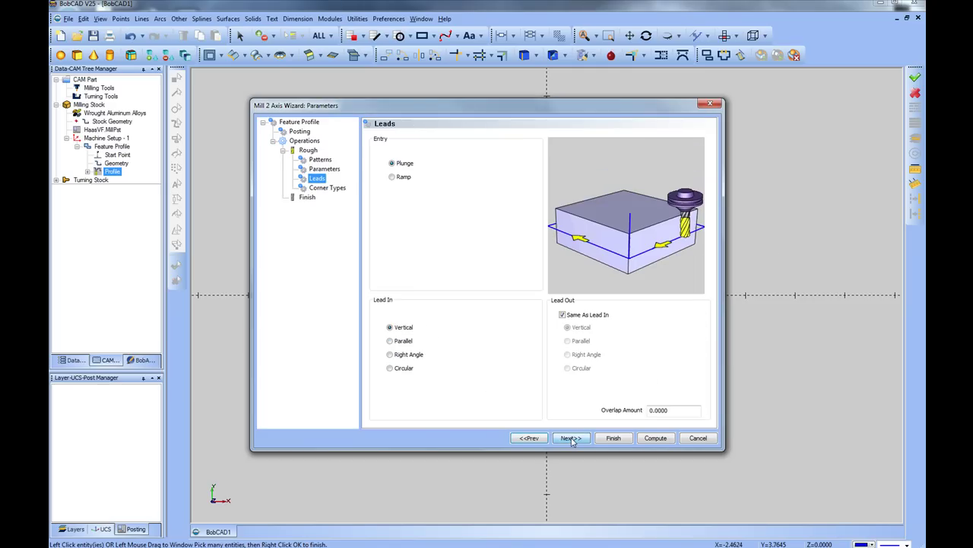
left_click(404, 166)
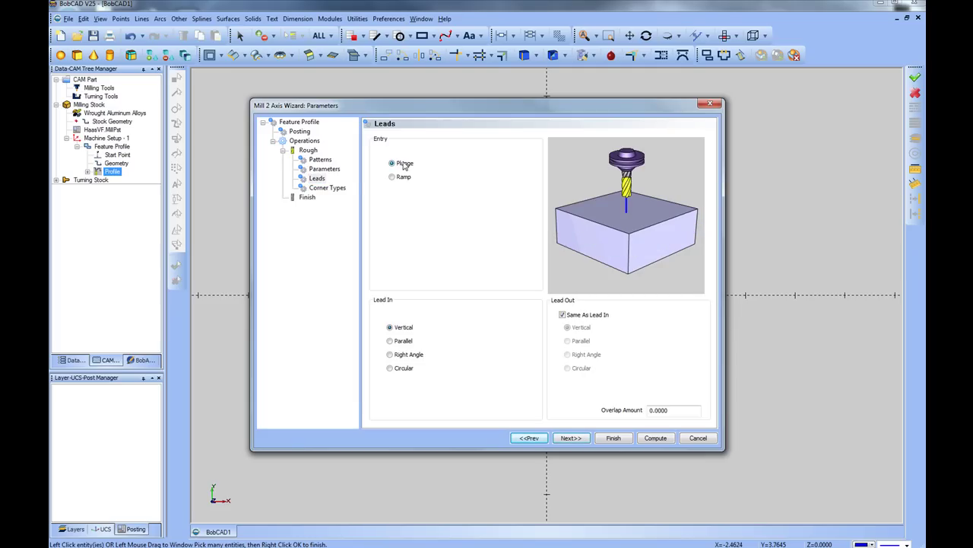
left_click(402, 342)
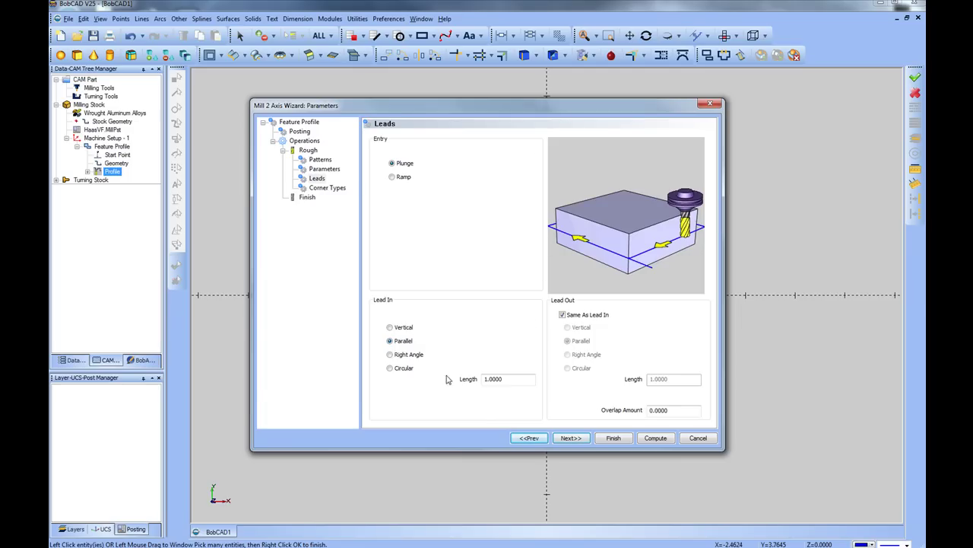
left_click_drag(517, 378, 438, 382)
type(".5")
Step: Preview the Round, Loop Radius, Loop Length, Triangle and Bisect Line external corner types, keeping Sharp for the rough operation
left_click(579, 439)
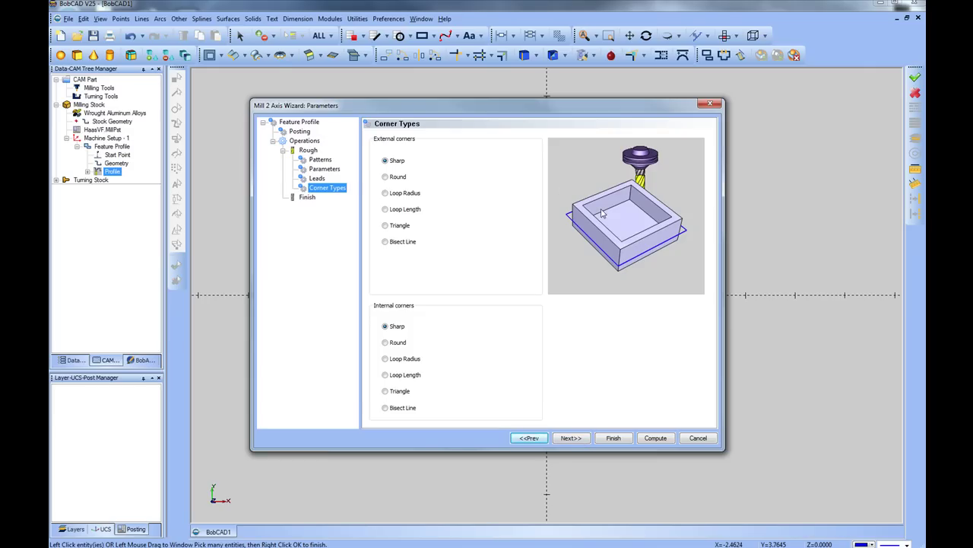
left_click(390, 181)
left_click(386, 161)
left_click(410, 195)
left_click(397, 212)
left_click(399, 226)
left_click(399, 242)
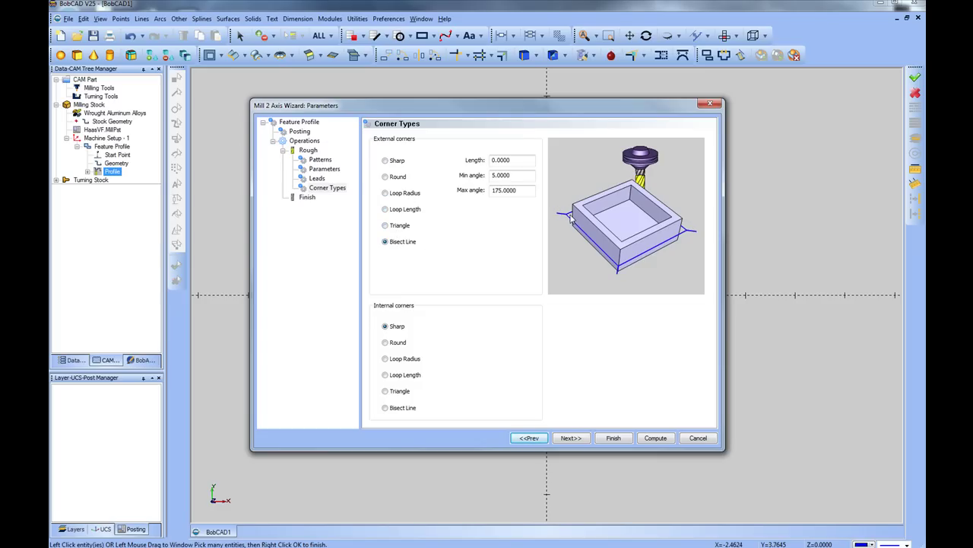
left_click(399, 162)
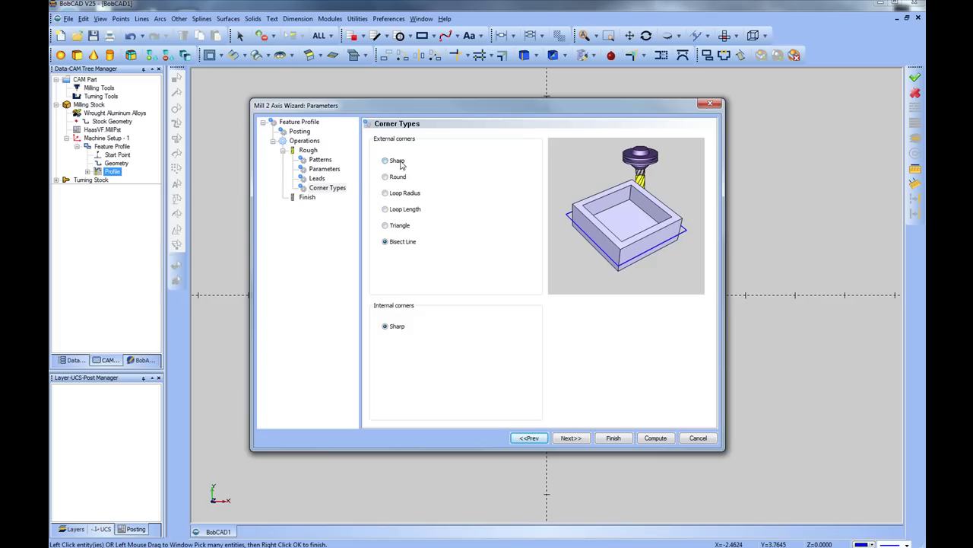
Step: Assign a 0.375 diameter endmill as the tool for the finish operation
left_click(572, 439)
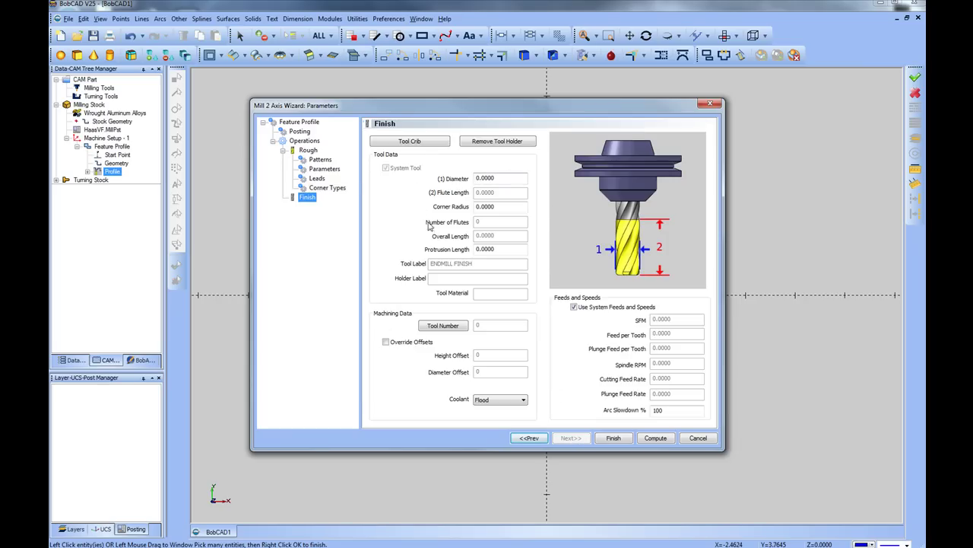
left_click(424, 143)
left_click(523, 180)
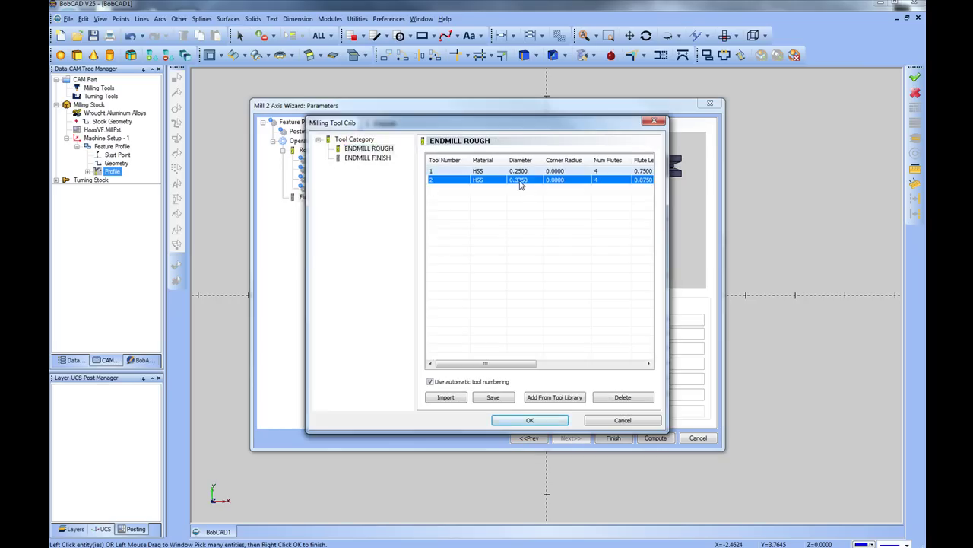
left_click(531, 423)
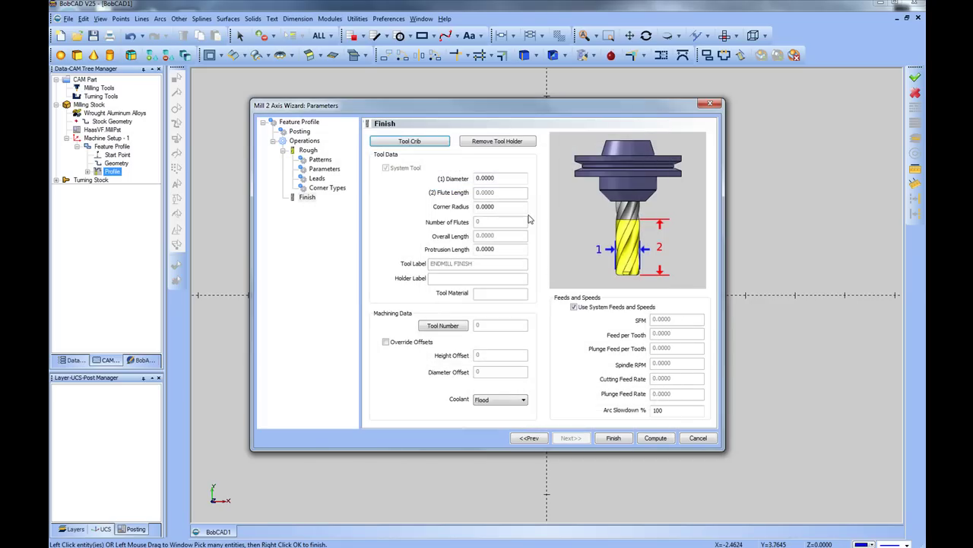
left_click(508, 177)
double_click(509, 178)
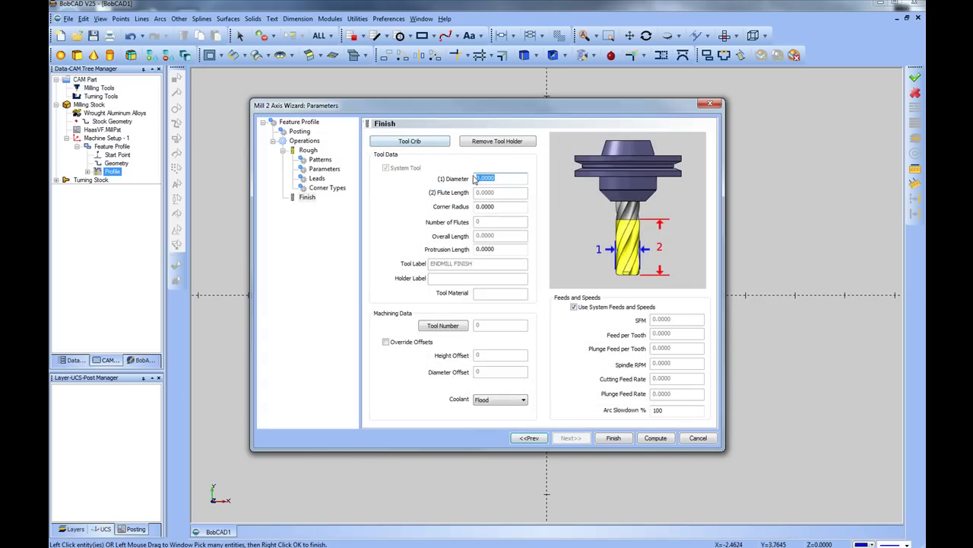
type(".375")
left_click(507, 210)
left_click(484, 175)
double_click(485, 173)
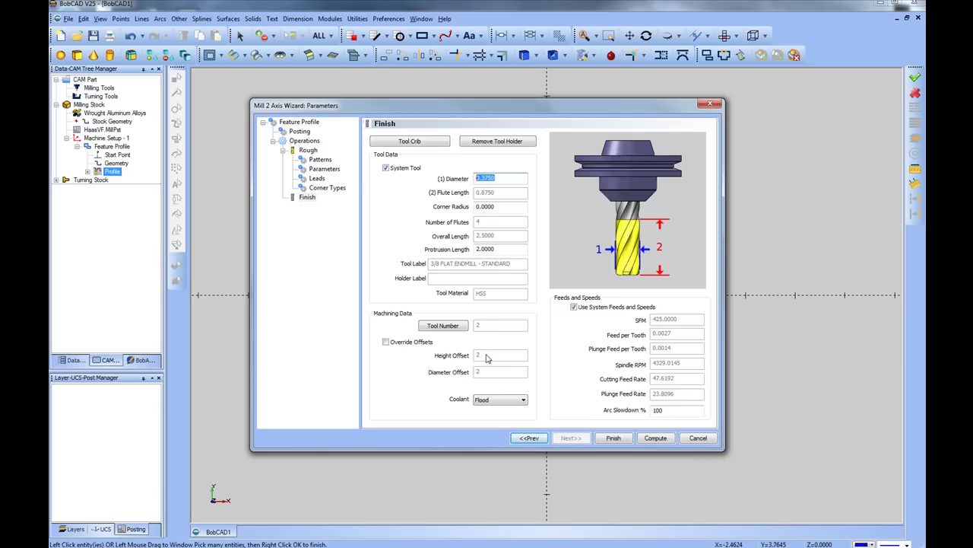
Step: Review the finish operation's offset override, coolant and feeds and speeds options, keeping Flood coolant and system feeds and speeds
left_click(386, 341)
left_click(386, 341)
left_click(522, 400)
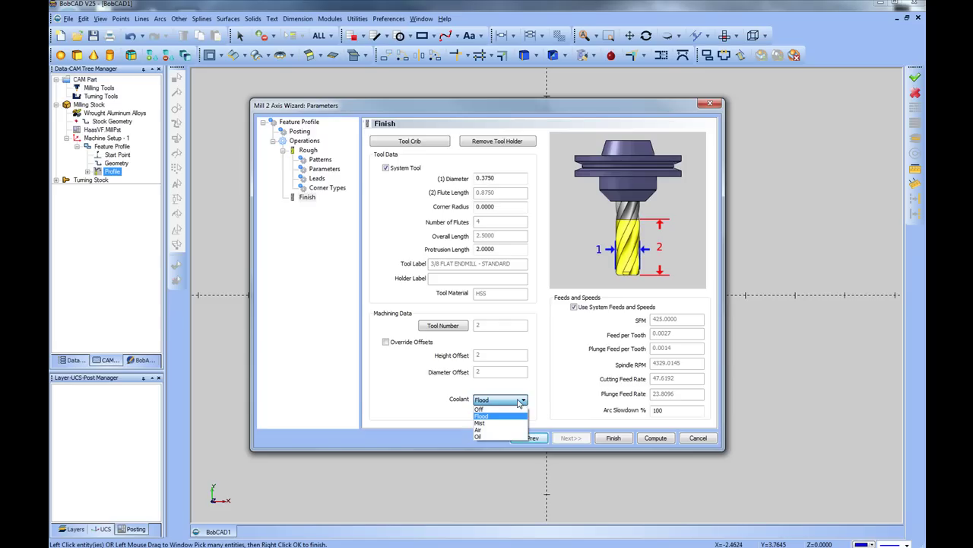
left_click(520, 402)
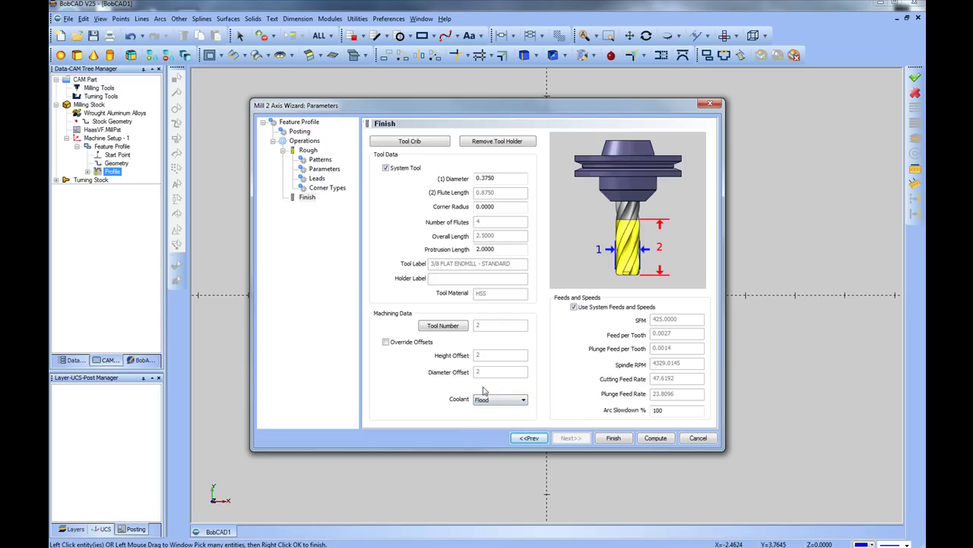
left_click(574, 308)
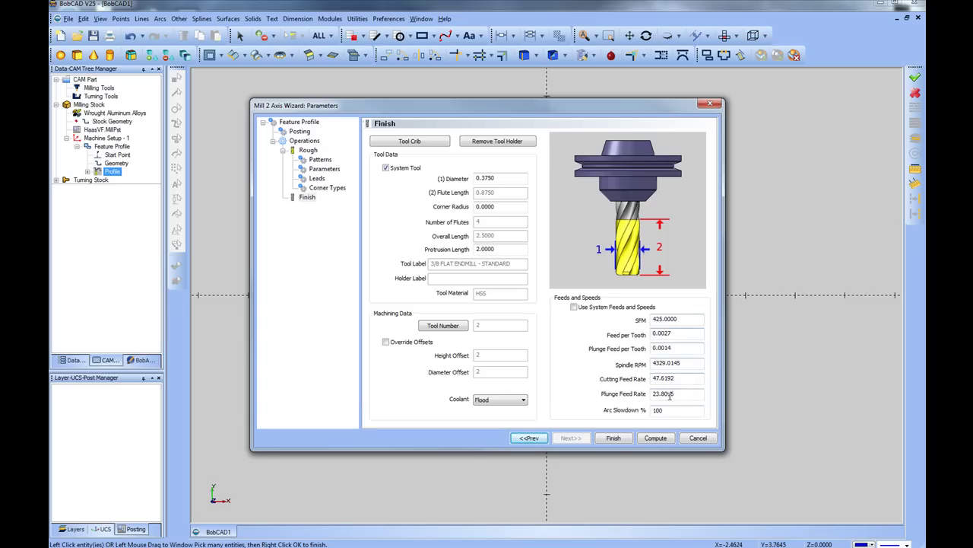
left_click(586, 309)
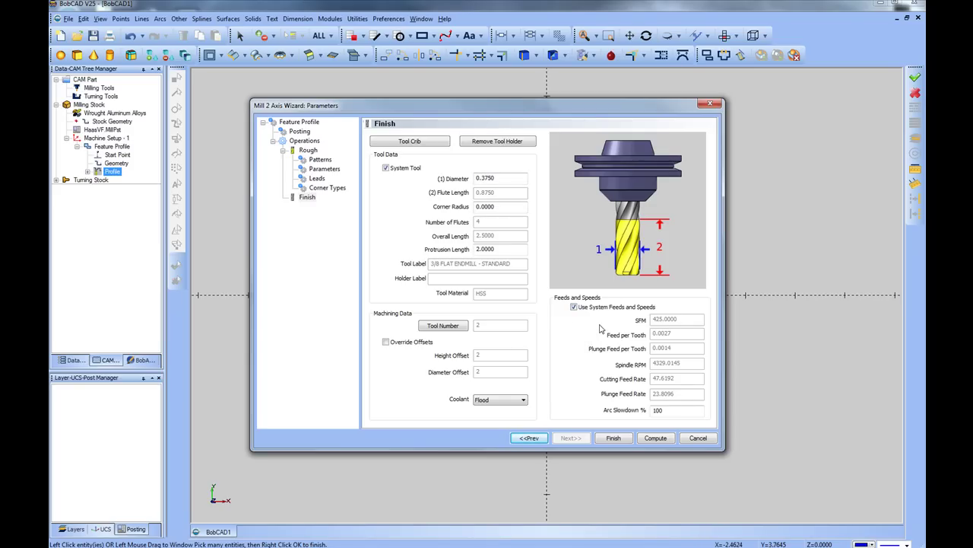
Step: Compute the profile feature's toolpath around the upper notch and inspect its depth passes in 3D
left_click(655, 438)
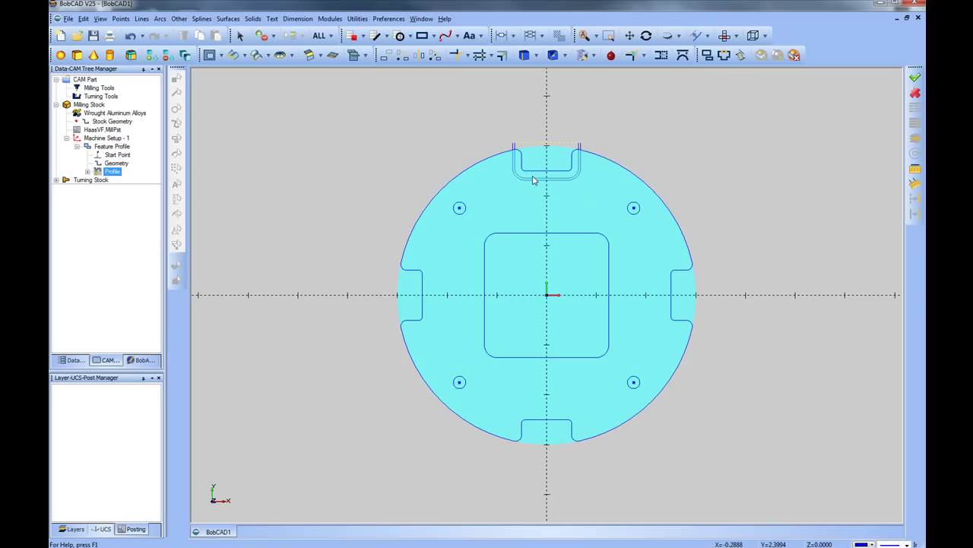
middle_click_drag(629, 337, 633, 291)
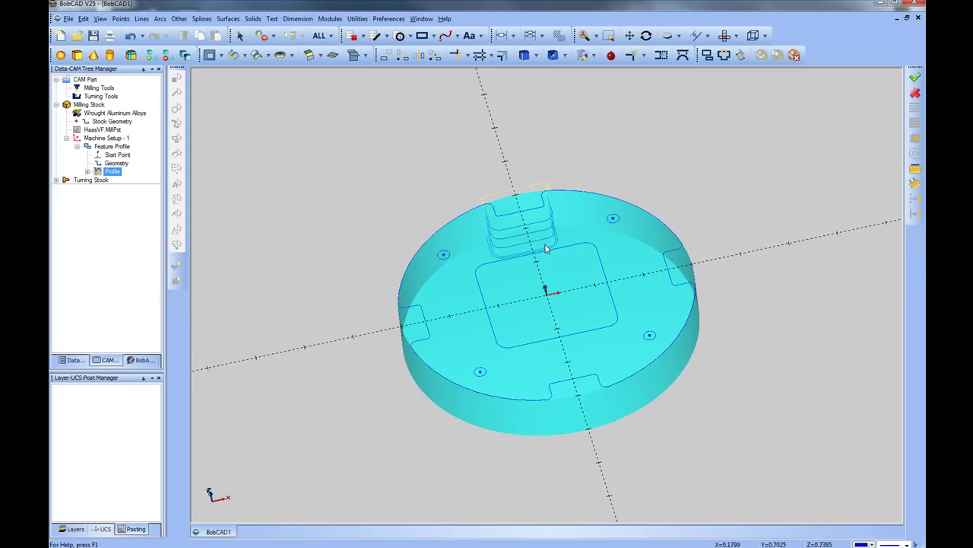
left_click(724, 35)
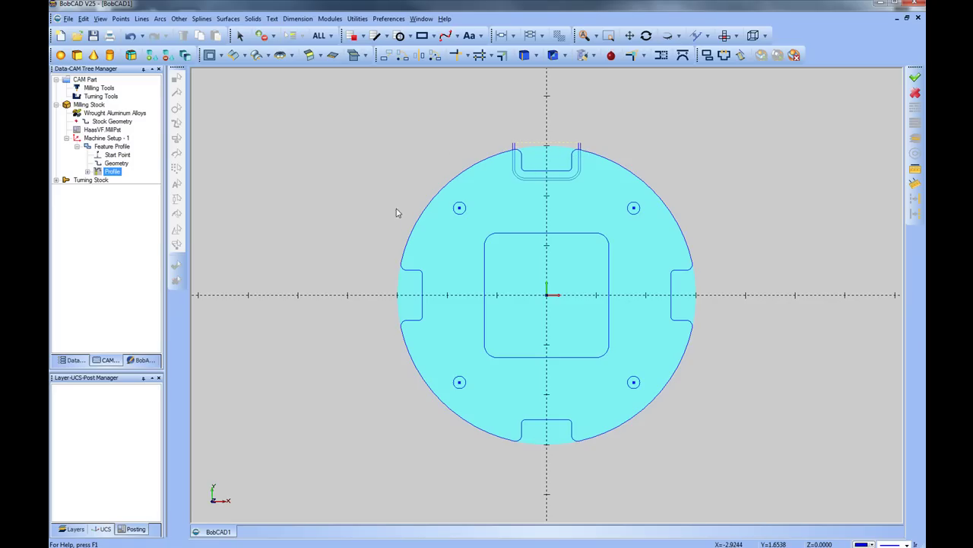
Step: Reverse the cutting direction at the start point of the upper notch's profile feature
left_click(125, 156)
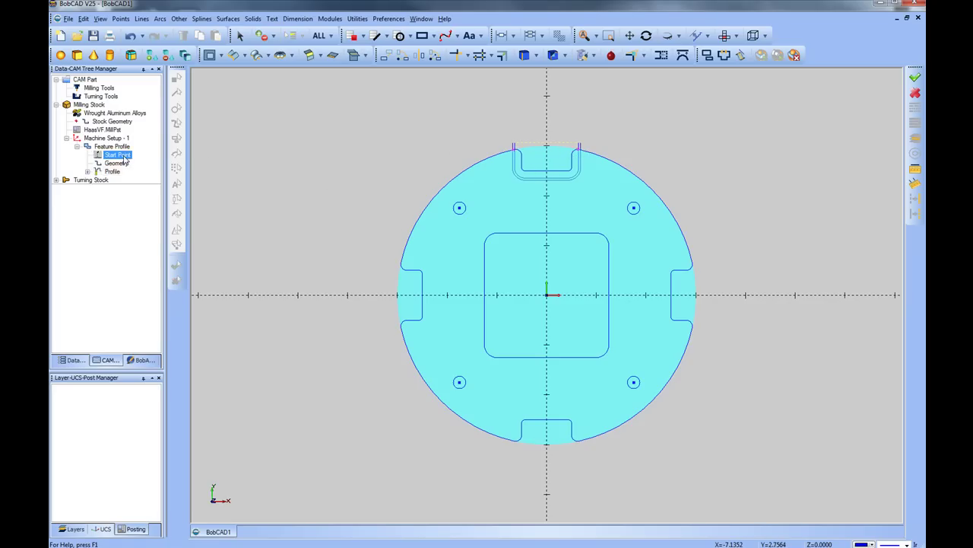
right_click(125, 159)
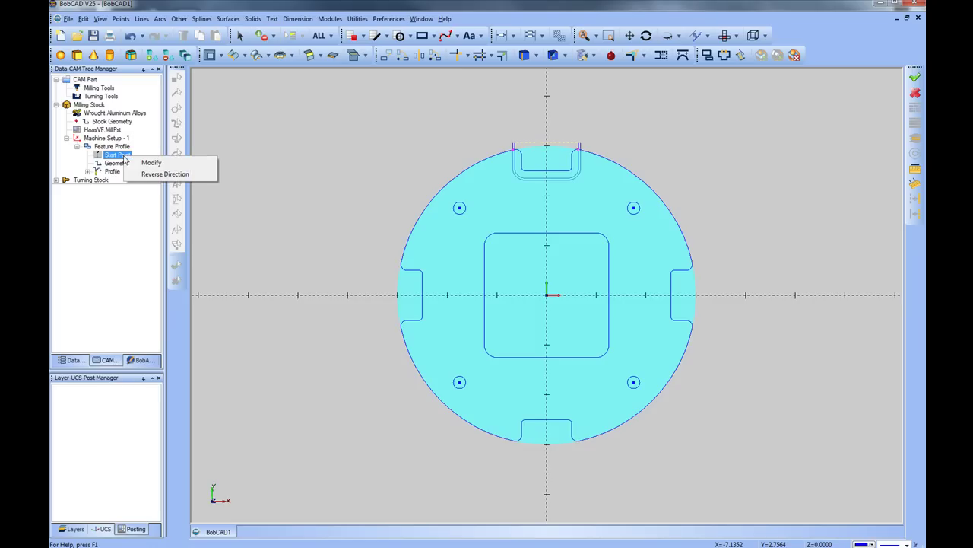
left_click(162, 174)
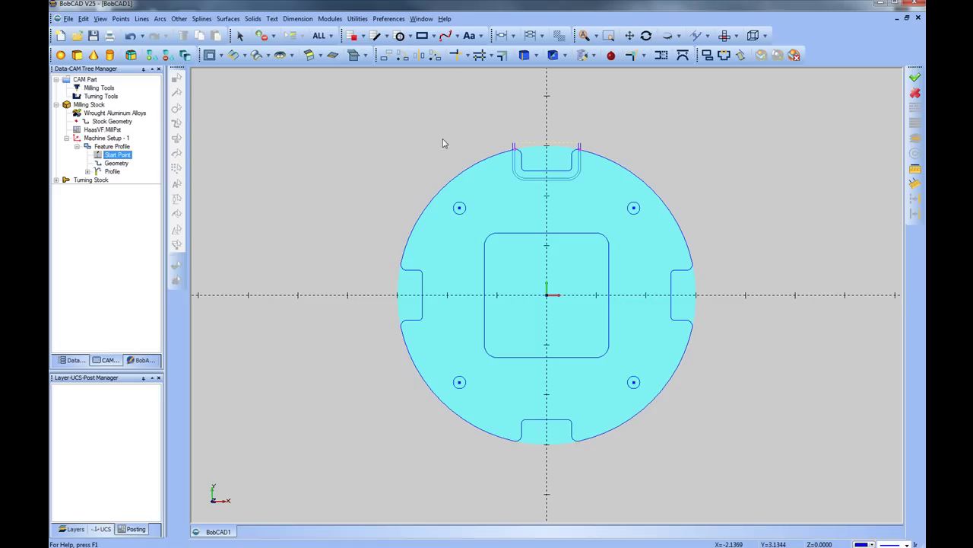
scroll(508, 164, "up", 5)
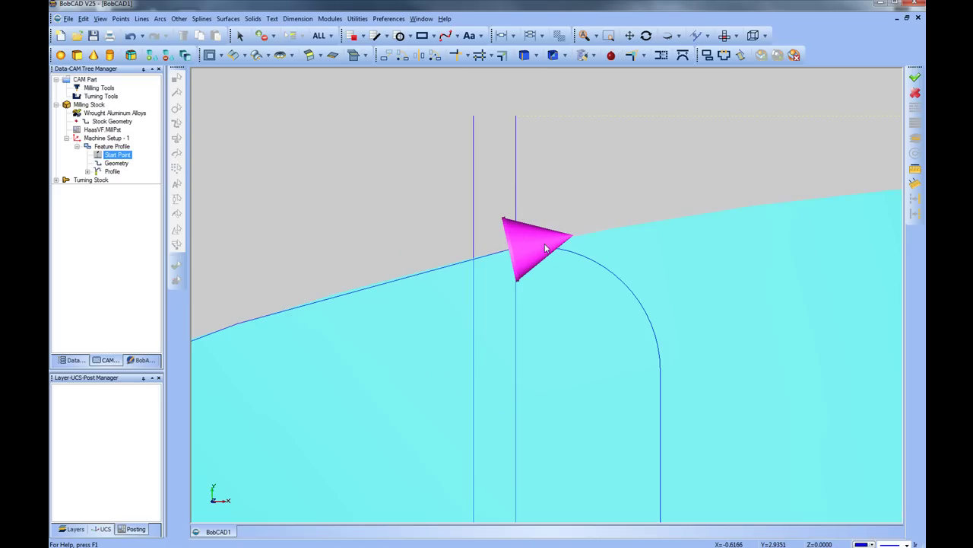
left_click(112, 171)
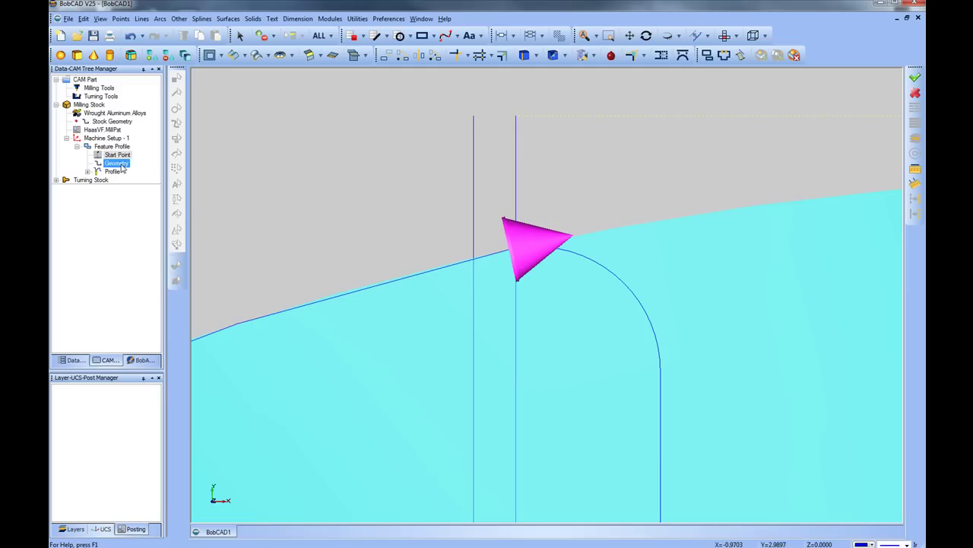
right_click(453, 150)
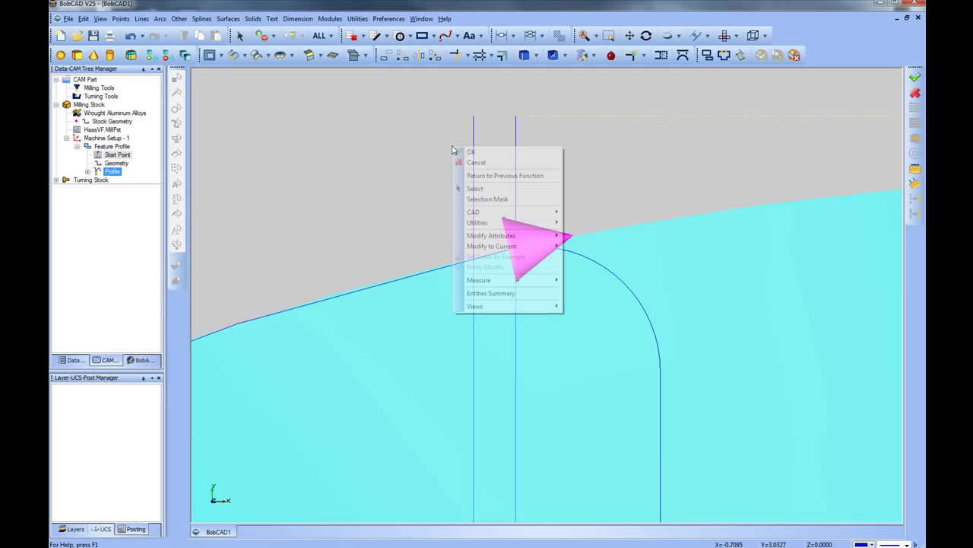
left_click(472, 152)
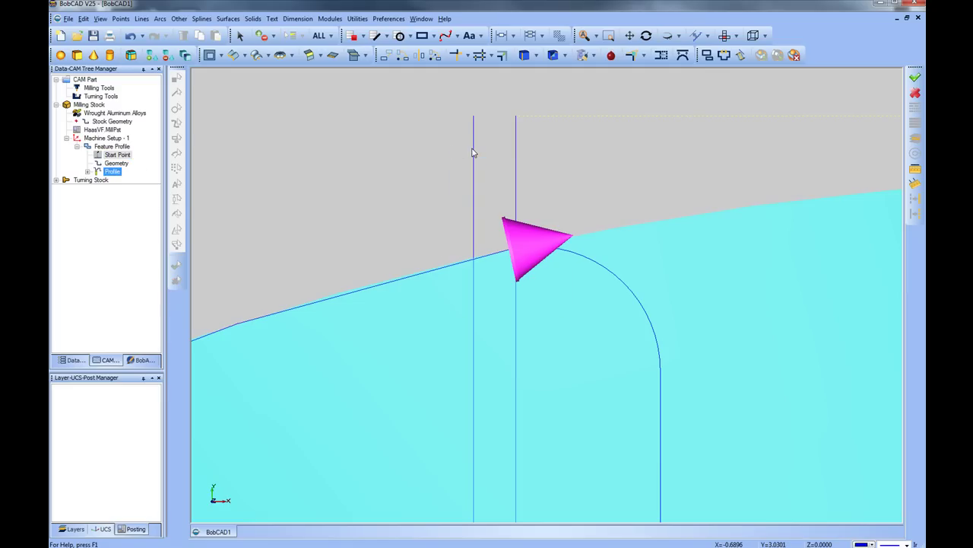
Step: Recompute the profile toolpath of the upper notch and show the whole part
right_click(114, 172)
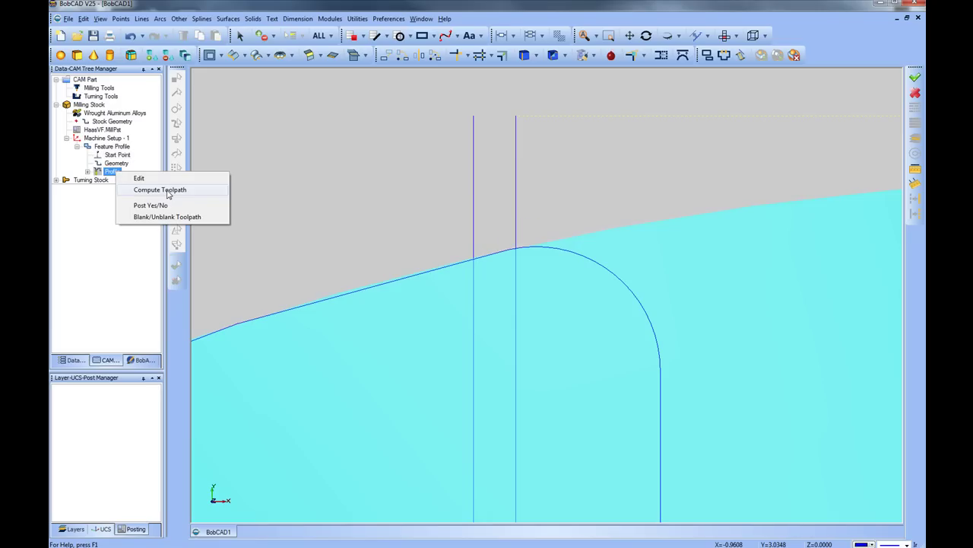
left_click(168, 191)
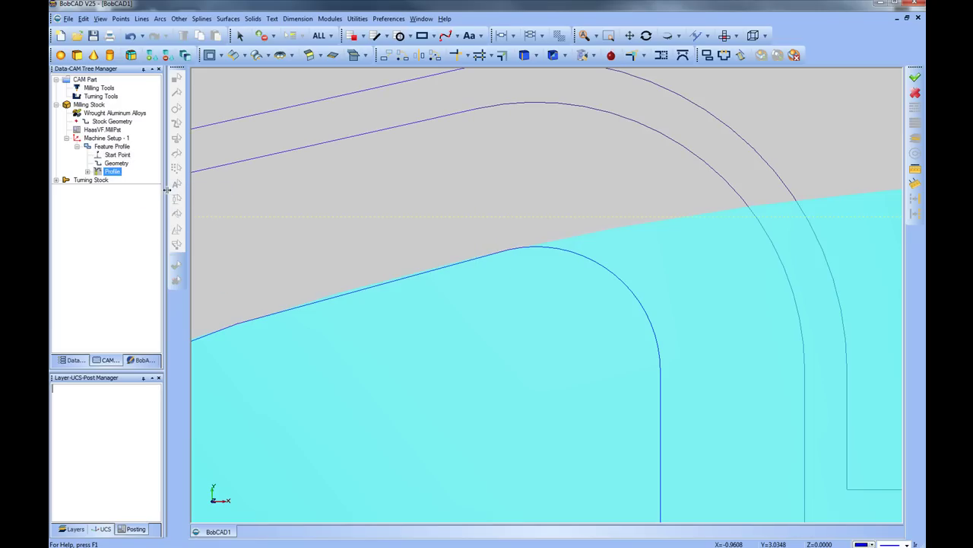
left_click(585, 36)
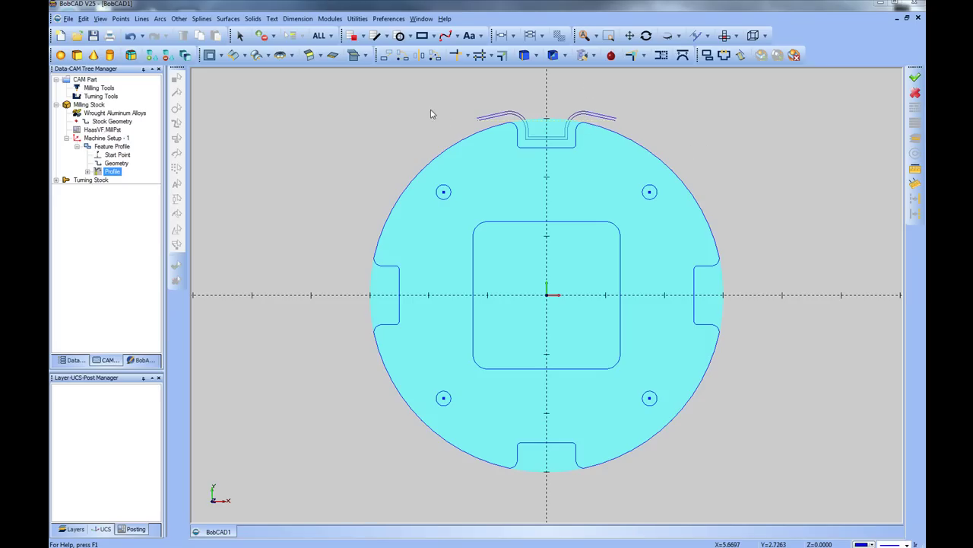
Step: Change the rough profile operation's lead-in to Right Angle and recompute the upper notch's toolpath
right_click(108, 176)
left_click(138, 180)
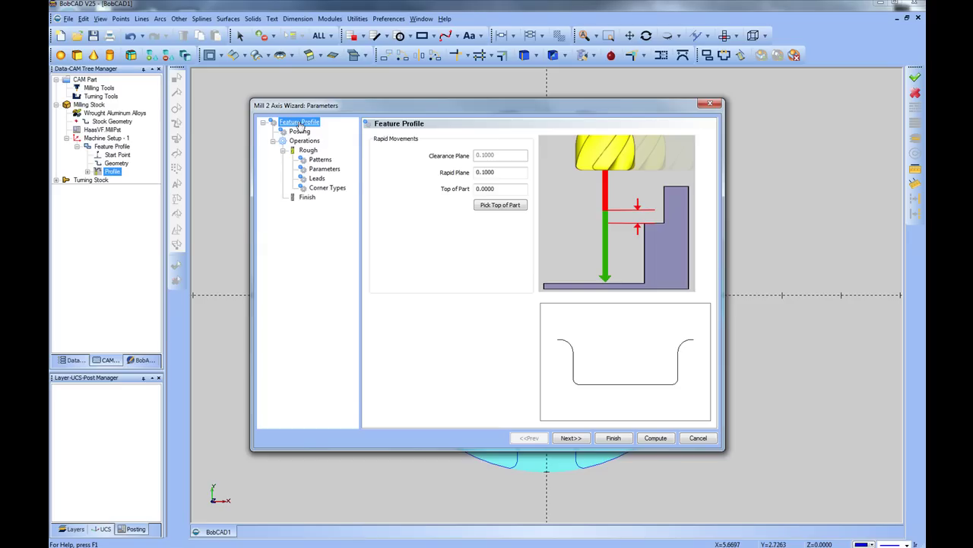
left_click(317, 179)
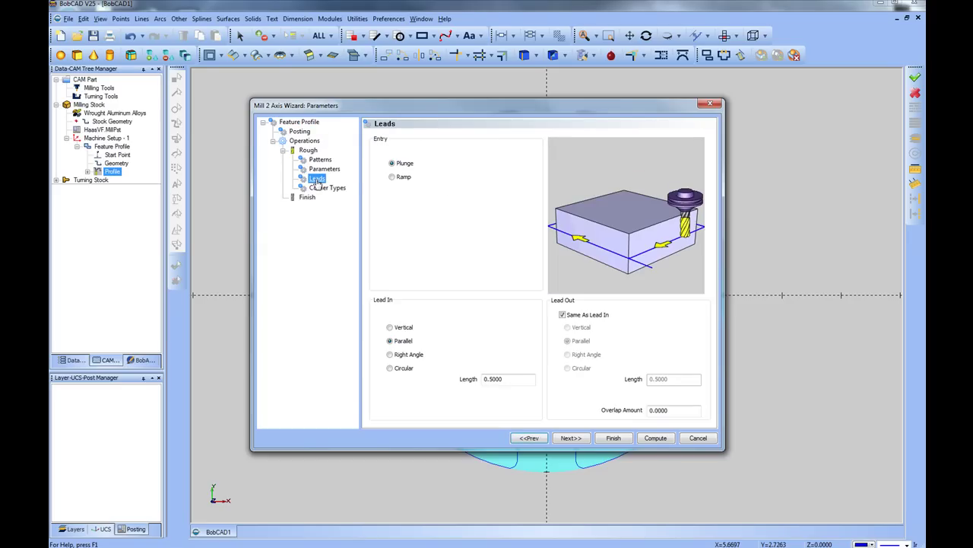
left_click(391, 355)
left_click(656, 438)
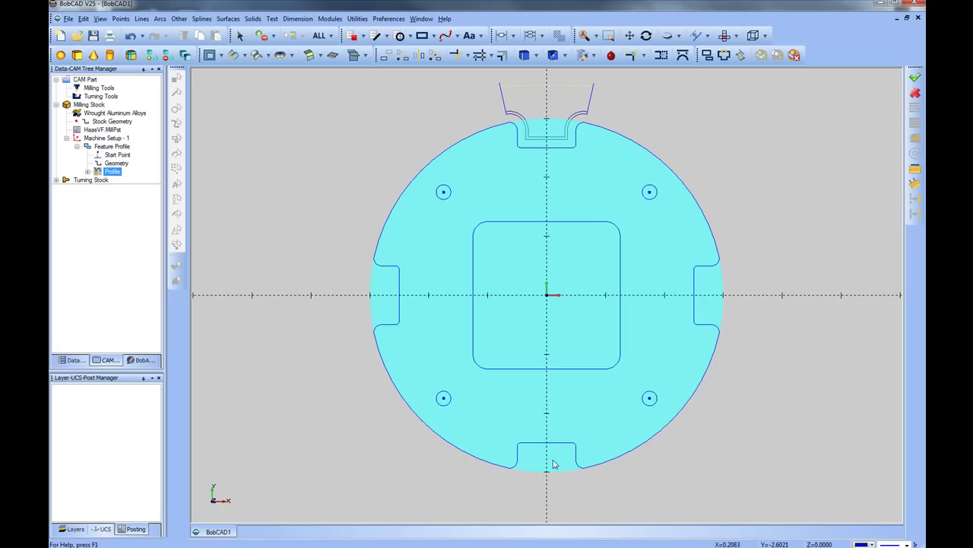
Step: Add the right, lower and left notches to the profile feature's geometry and recompute its toolpath
left_click(118, 164)
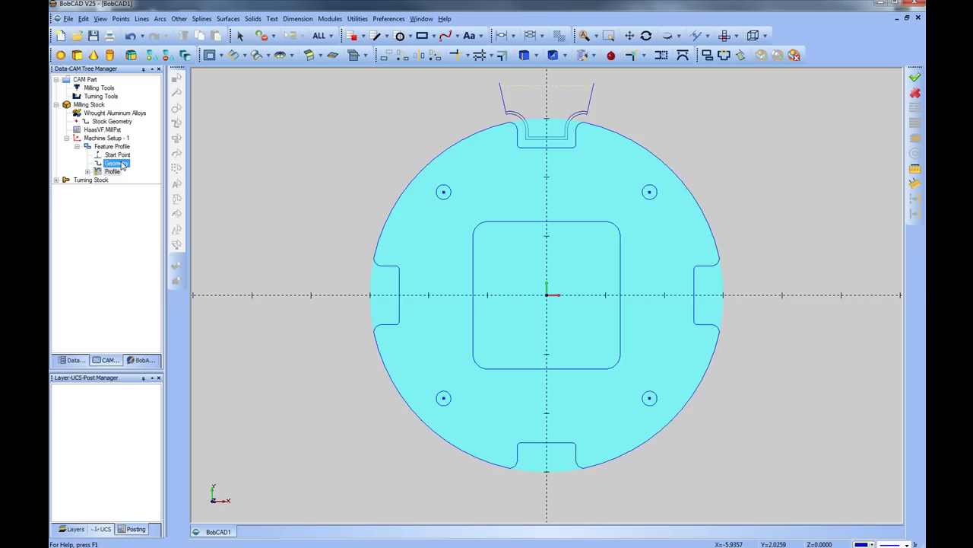
right_click(122, 165)
left_click(151, 168)
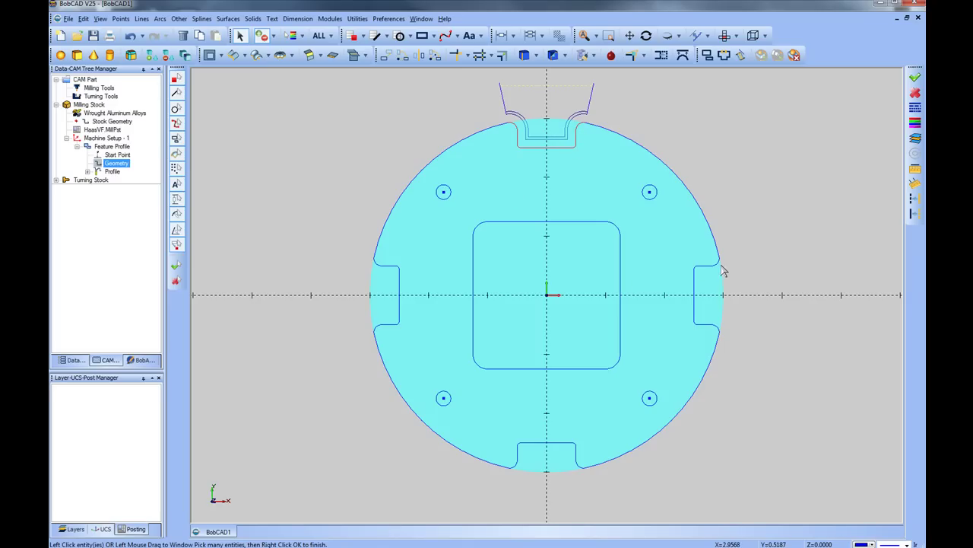
left_click(698, 267)
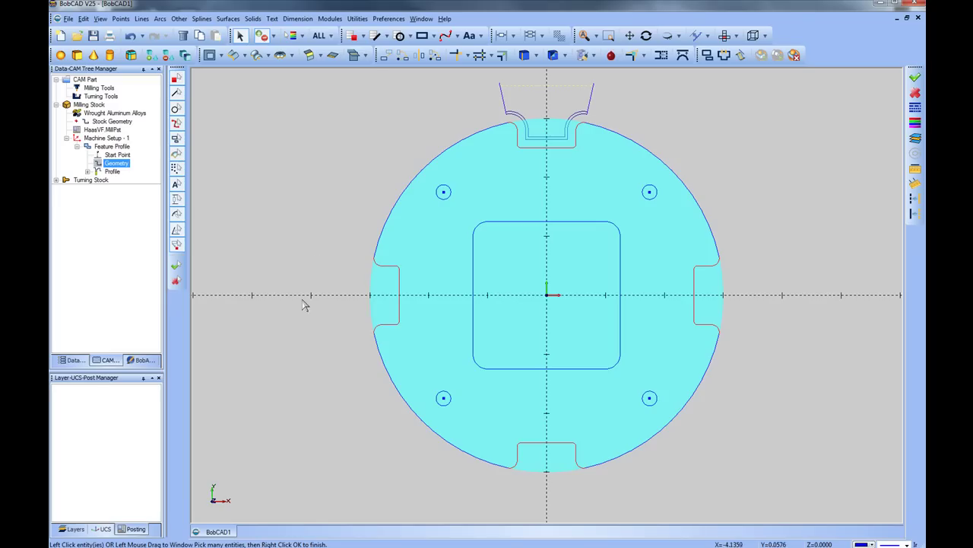
right_click(569, 176)
left_click(580, 182)
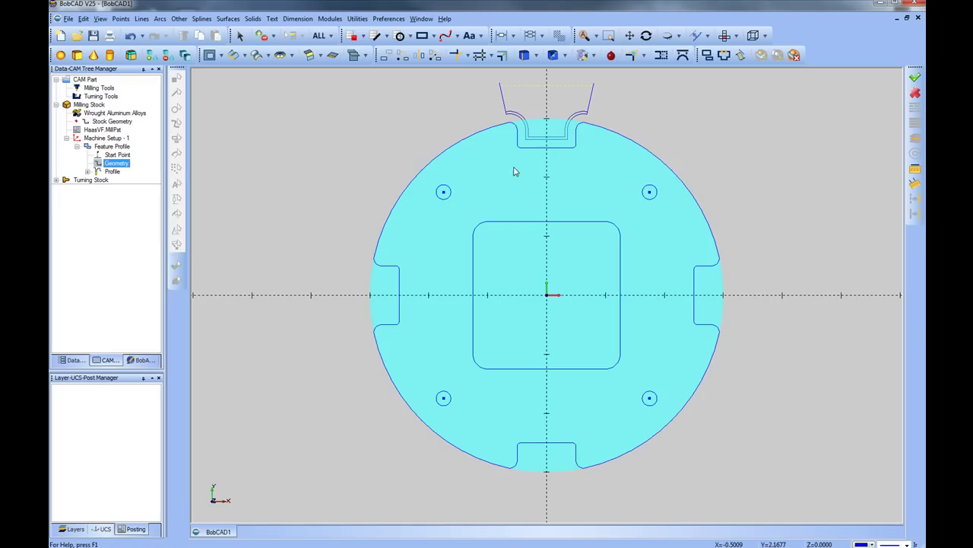
right_click(107, 172)
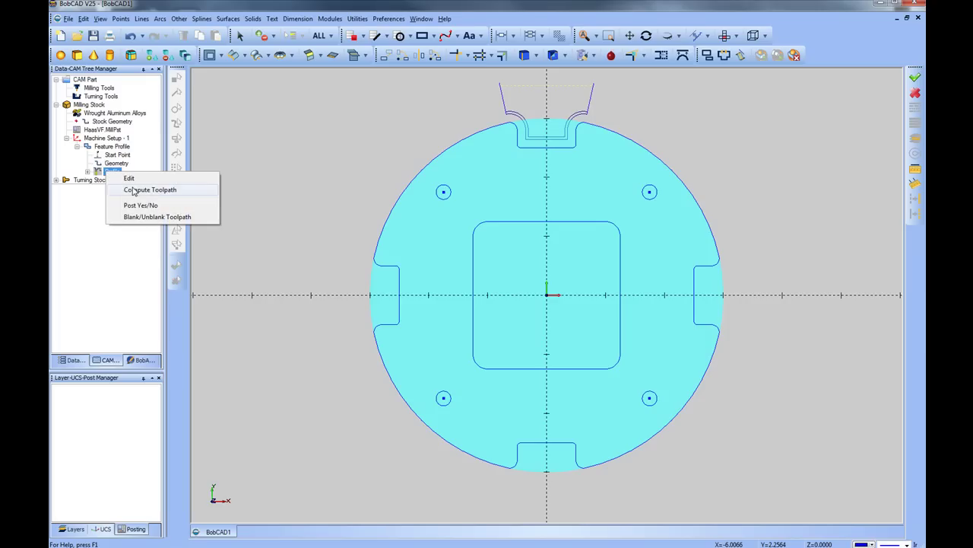
left_click(135, 192)
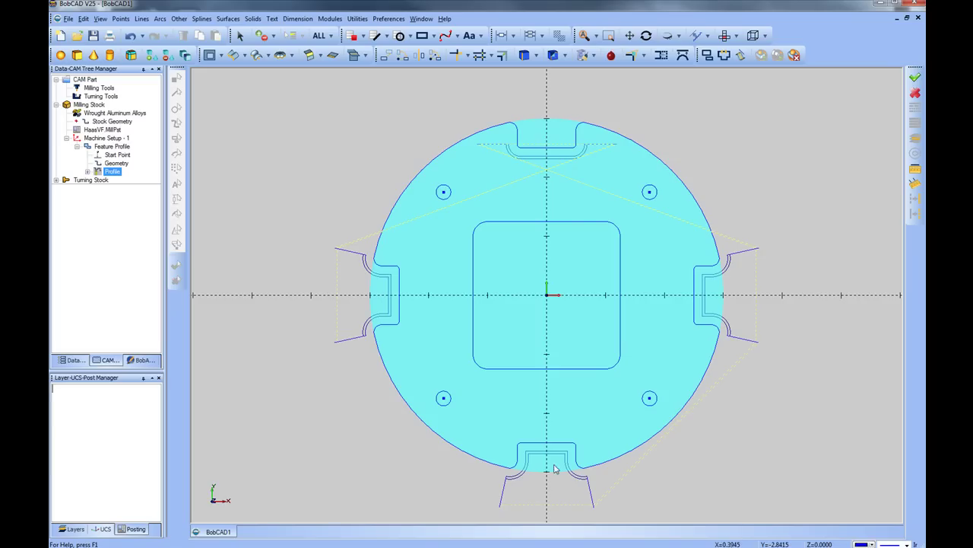
Step: Modify the profile feature's start point by moving the upper notch's start to its left end, reversing the cutting direction
left_click(118, 164)
left_click(127, 156)
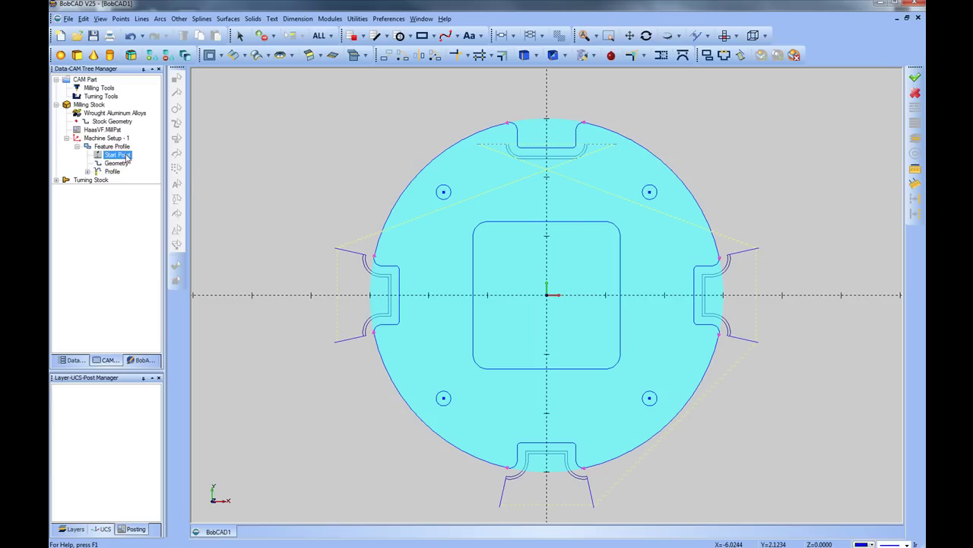
right_click(127, 156)
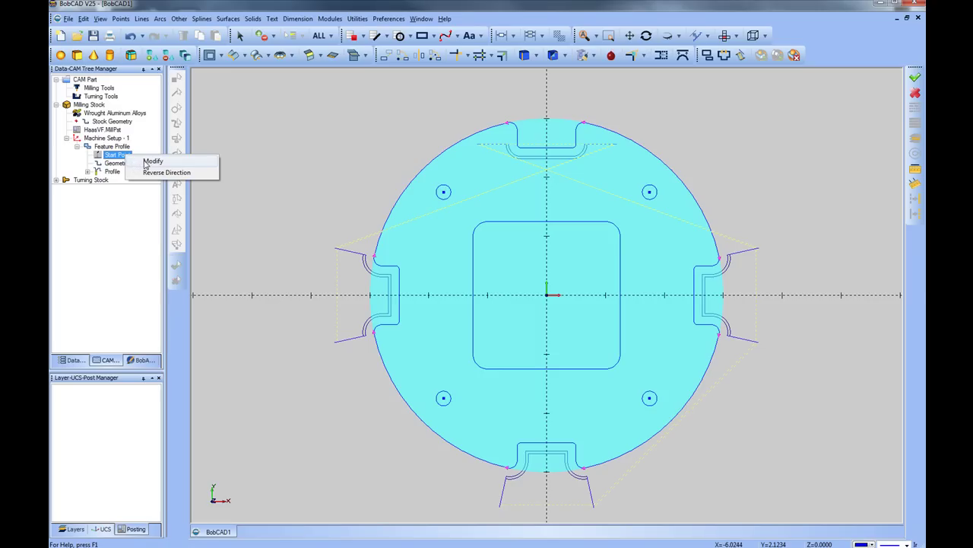
left_click(149, 162)
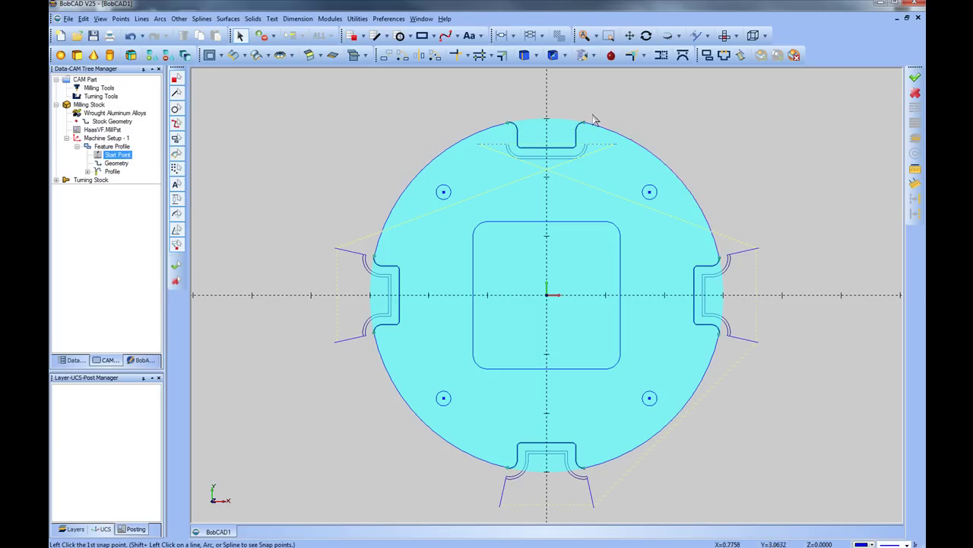
left_click_drag(606, 105, 505, 158)
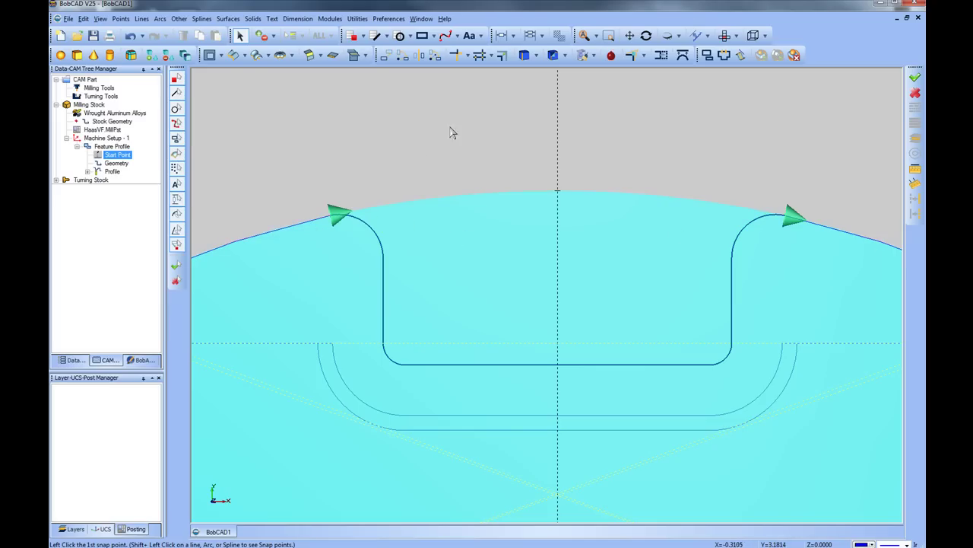
left_click(323, 220)
Step: Check the start-point directions at the right, lower and left notches and accept the modified start points
scroll(577, 175, "down", 4)
left_click_drag(700, 363, 620, 477)
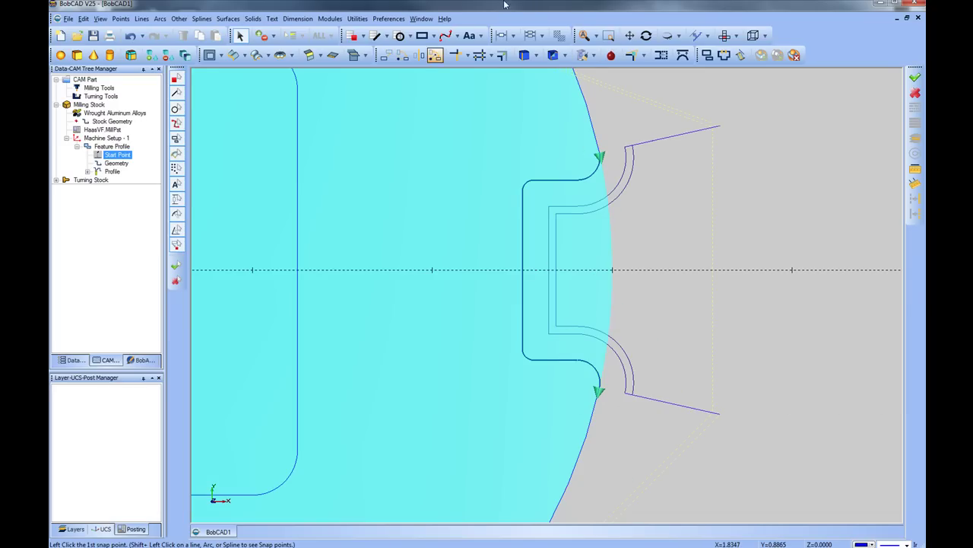
left_click(584, 36)
left_click_drag(619, 426, 426, 519)
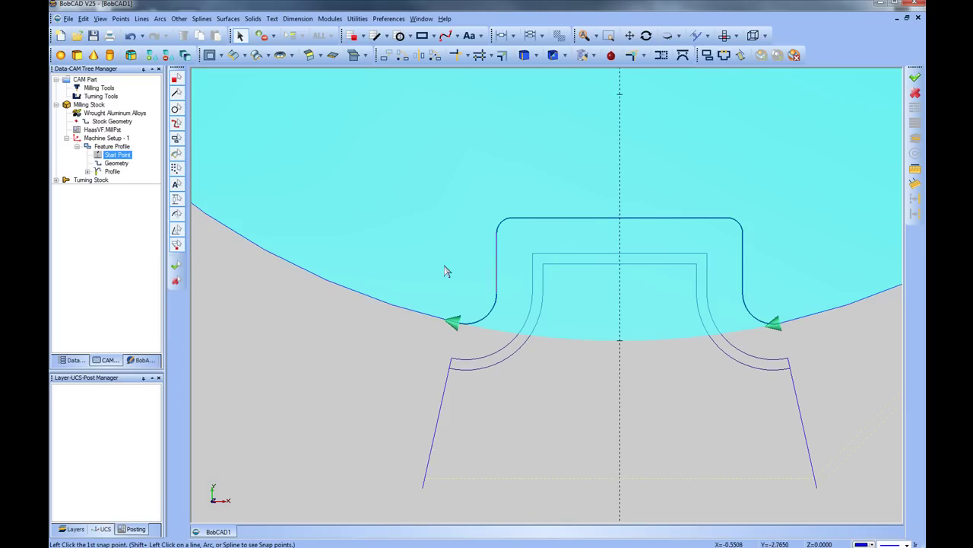
left_click(584, 35)
left_click_drag(439, 230, 337, 355)
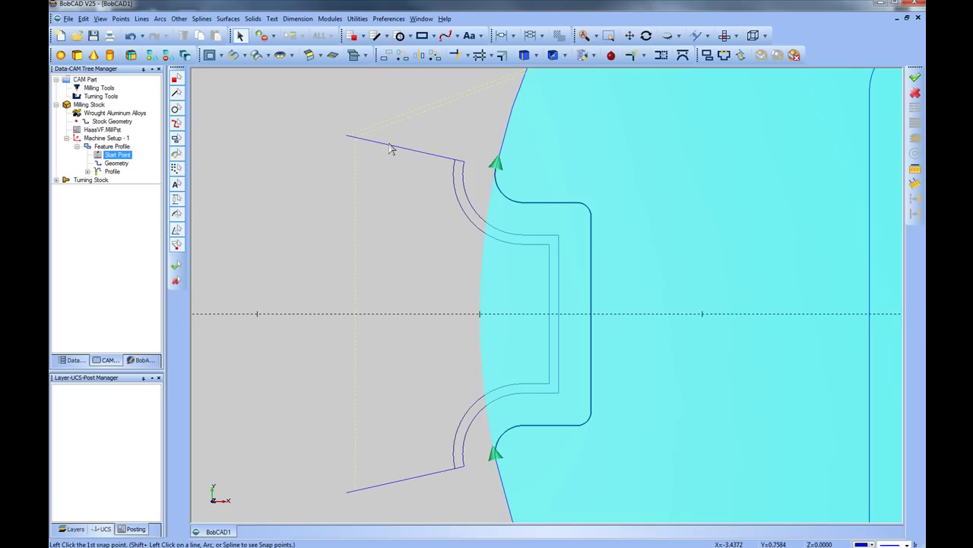
right_click(435, 121)
left_click(449, 125)
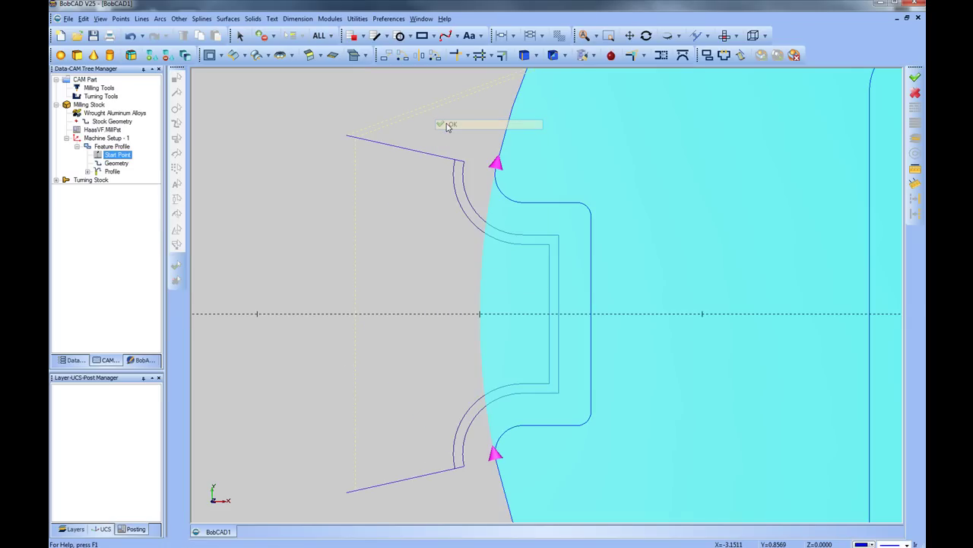
Step: Recompute the profile toolpath for all four notches with the whole part in view
left_click(584, 36)
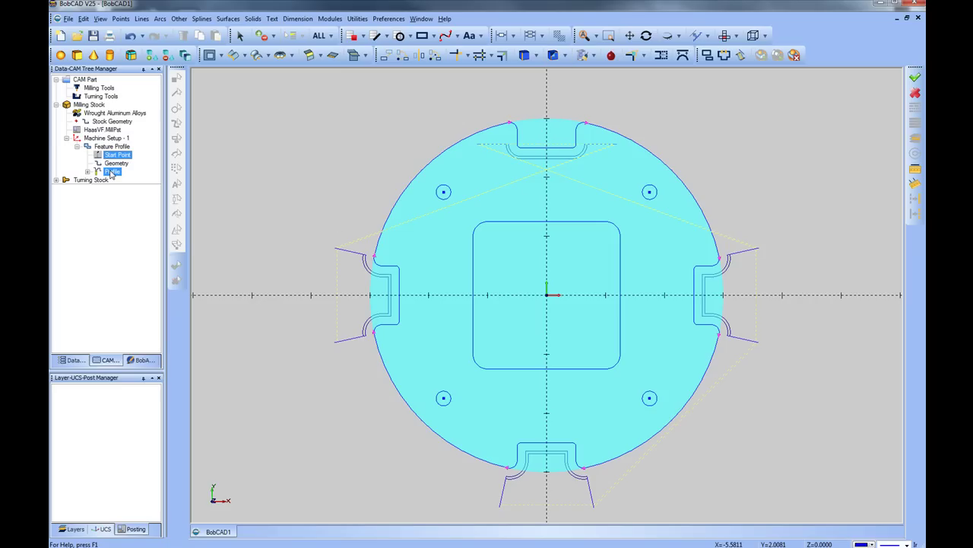
right_click(112, 172)
left_click(145, 189)
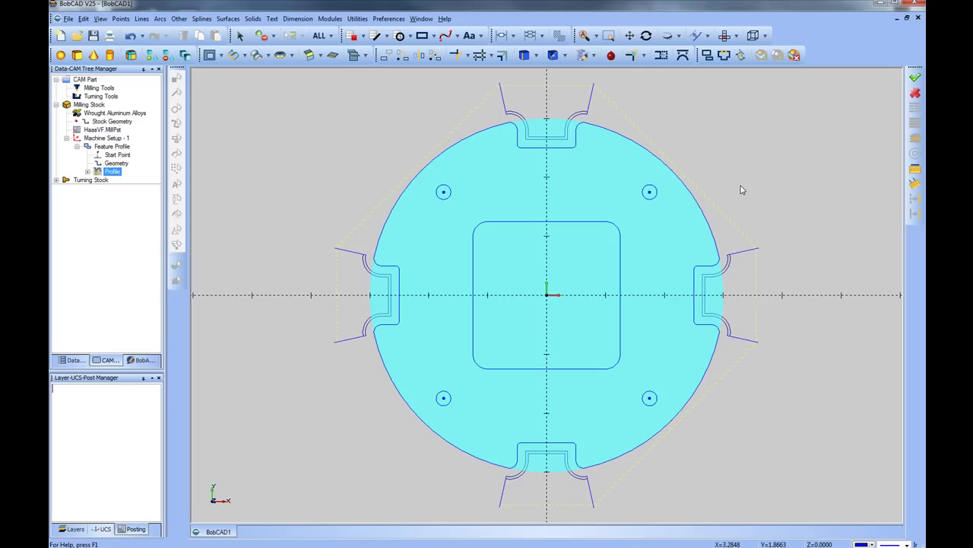
Step: Add a 2-axis Pocketing feature to Machine Setup - 1 using the central rounded square as its geometry
left_click(105, 139)
right_click(112, 143)
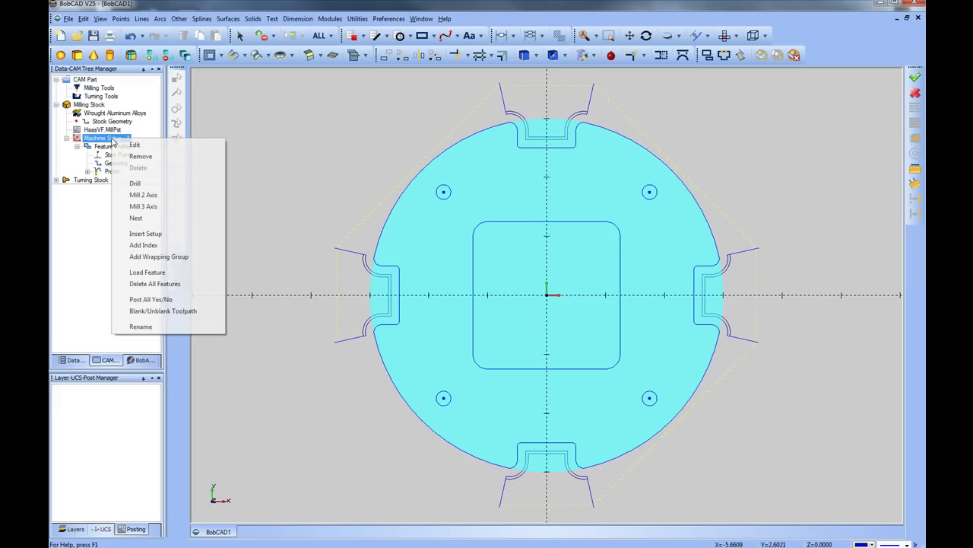
left_click(171, 197)
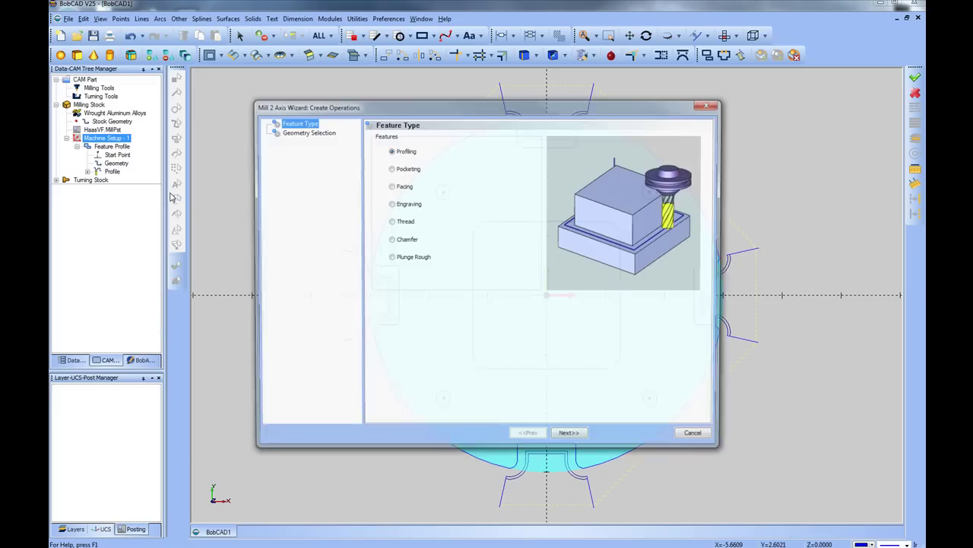
left_click(411, 171)
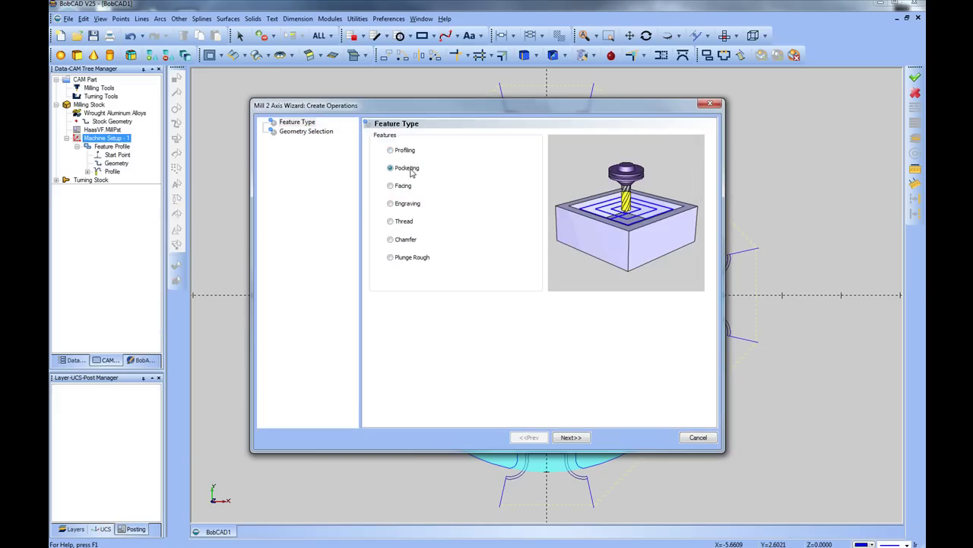
left_click(571, 437)
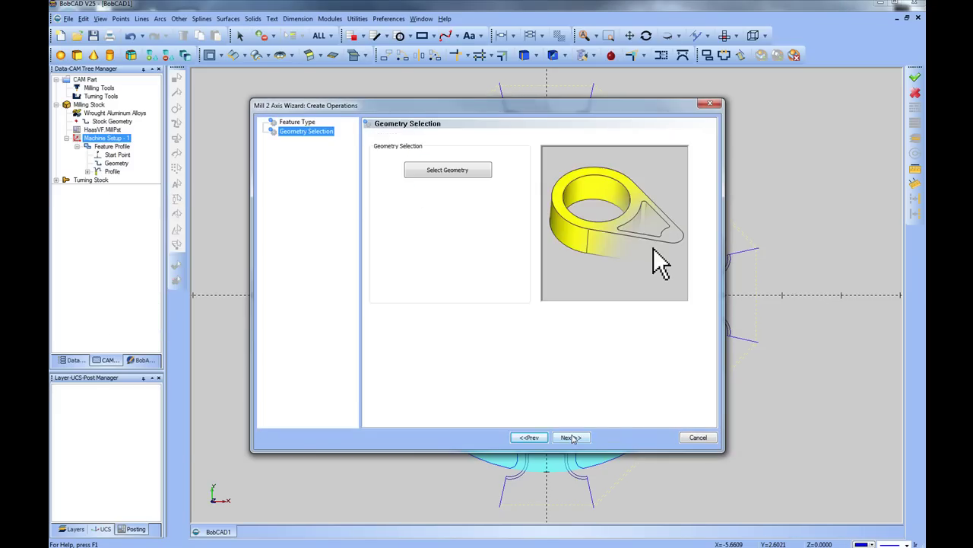
left_click(448, 170)
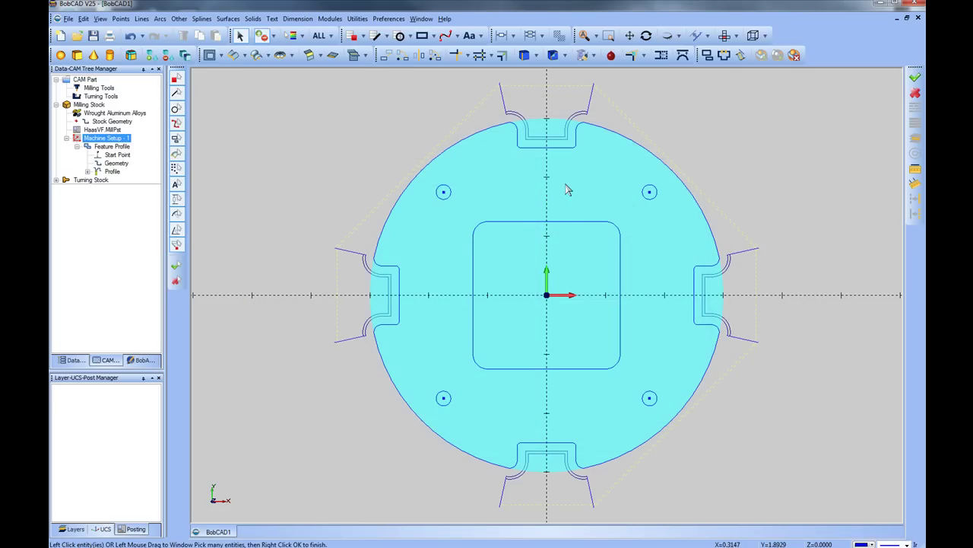
left_click(592, 226)
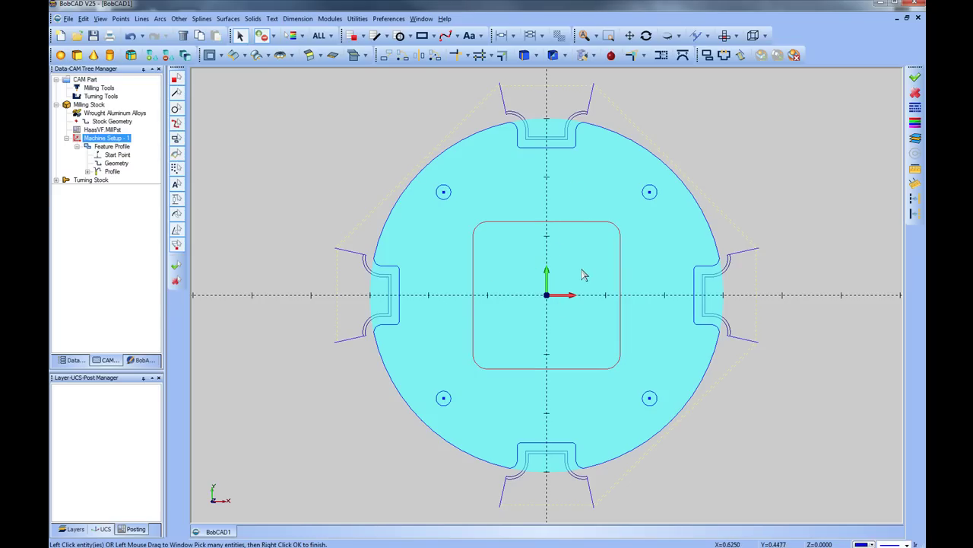
right_click(735, 134)
left_click(751, 134)
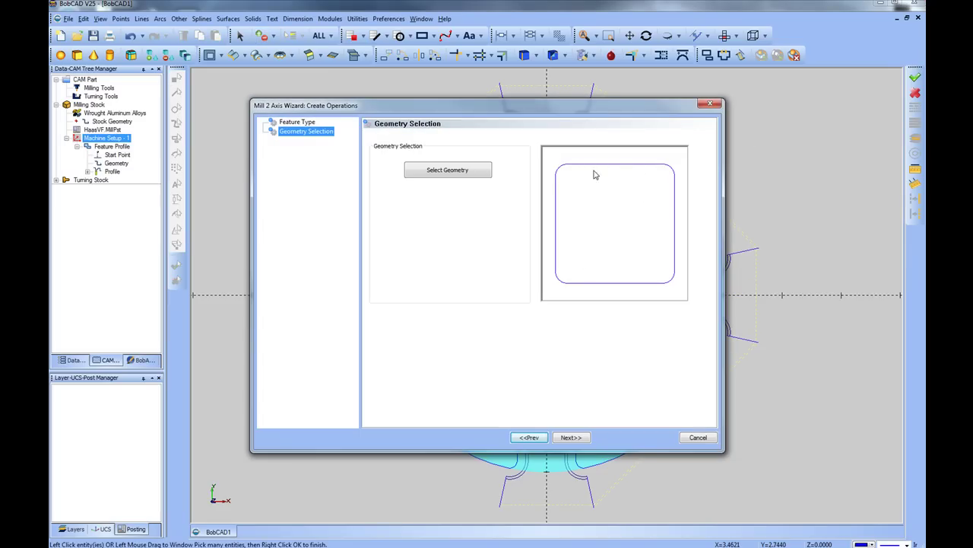
left_click(575, 438)
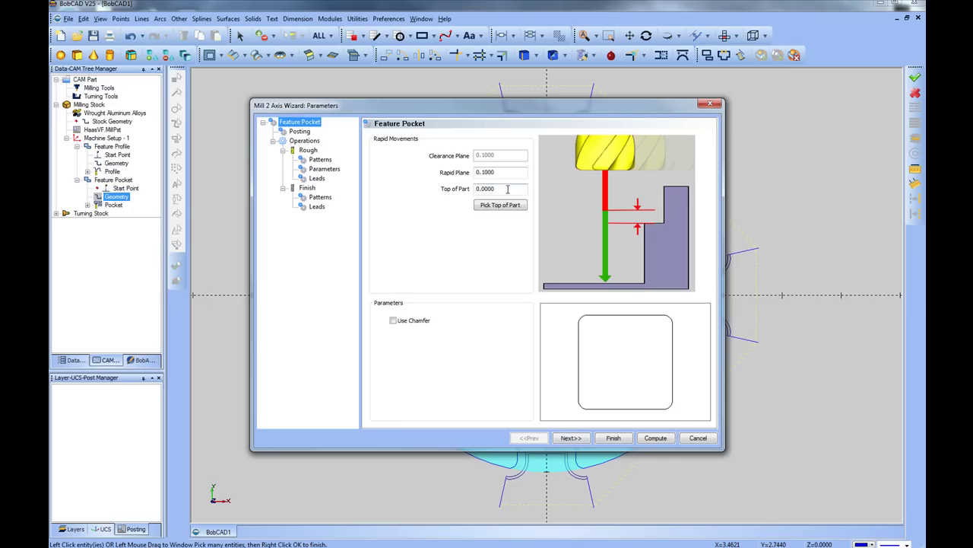
Step: Keep the pocket's default rapid and posting settings and set the roughing tool diameter to 0.25
left_click(572, 441)
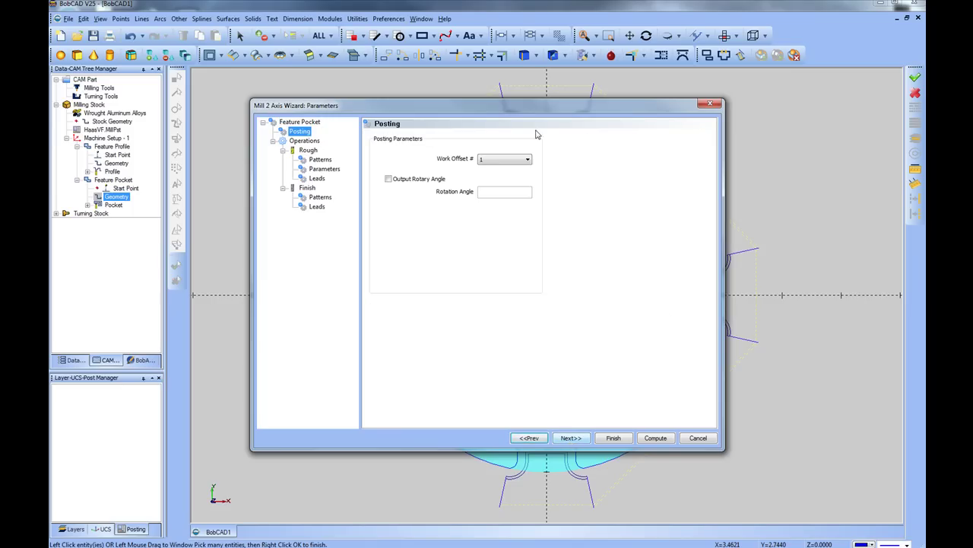
left_click(572, 439)
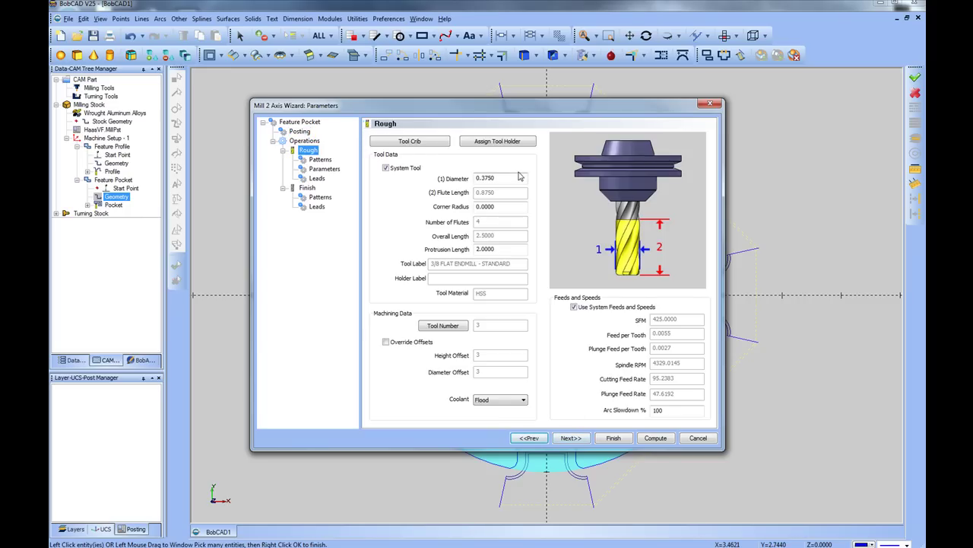
left_click(481, 178)
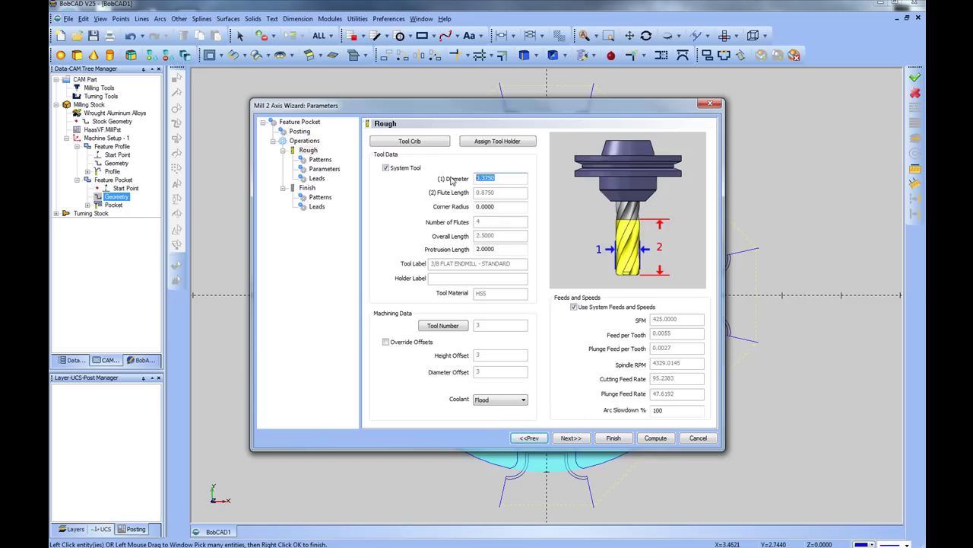
type(".25")
Step: Compare the pocket roughing patterns, keep Offset Pocket Out with Climb Mill, and set the cut width to 45%
left_click(575, 439)
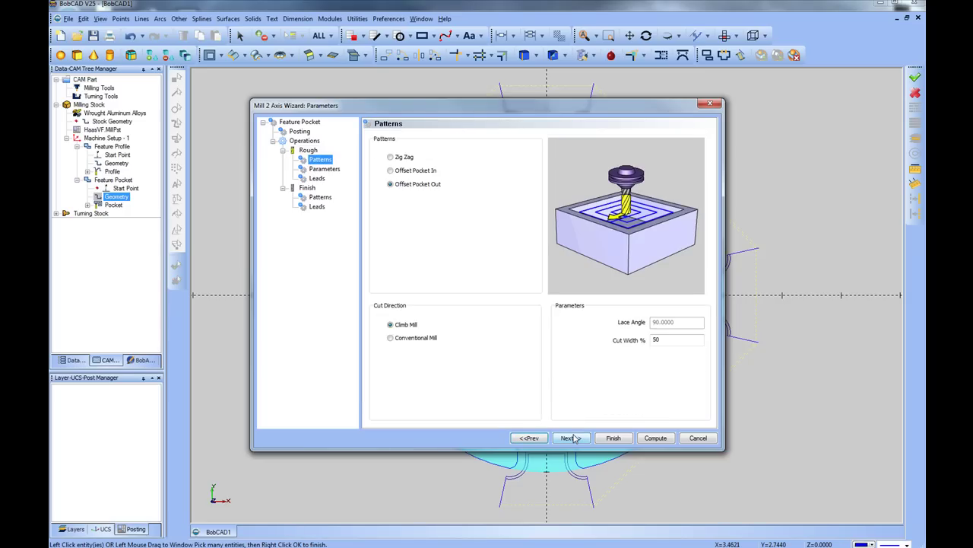
left_click(391, 157)
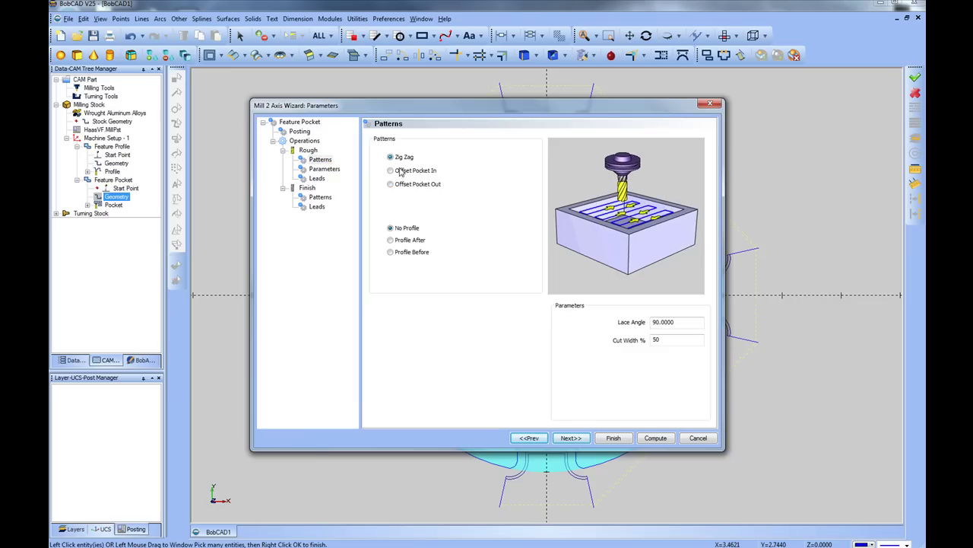
left_click(403, 172)
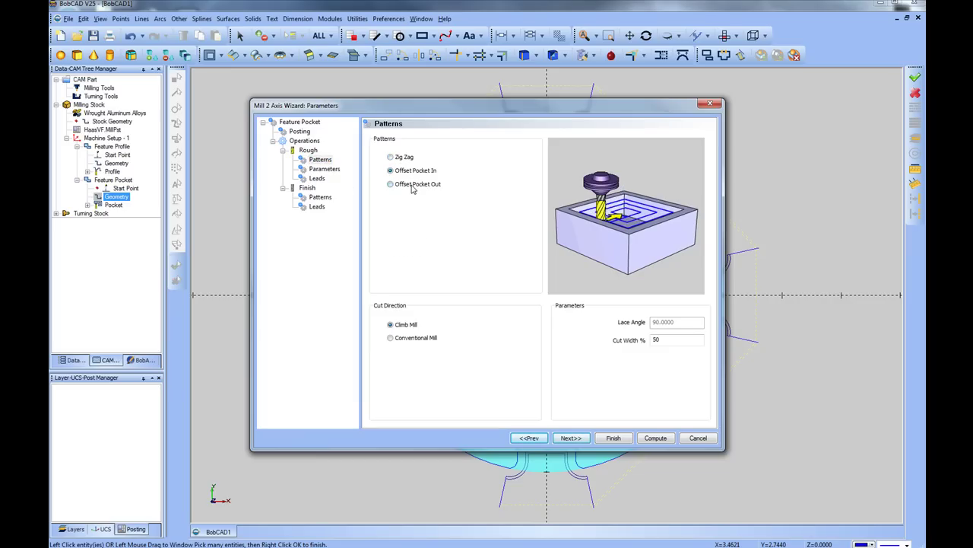
left_click(412, 186)
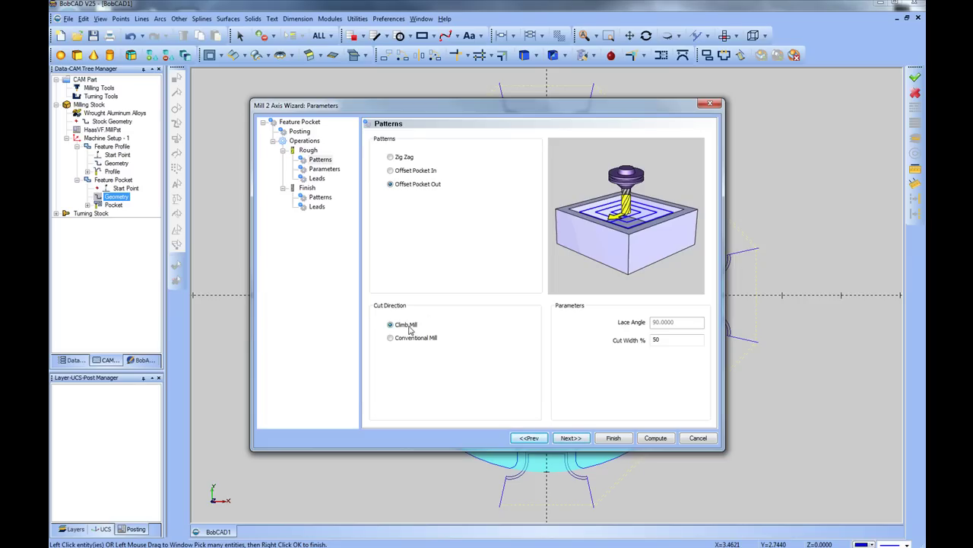
left_click_drag(679, 338, 637, 342)
type("45")
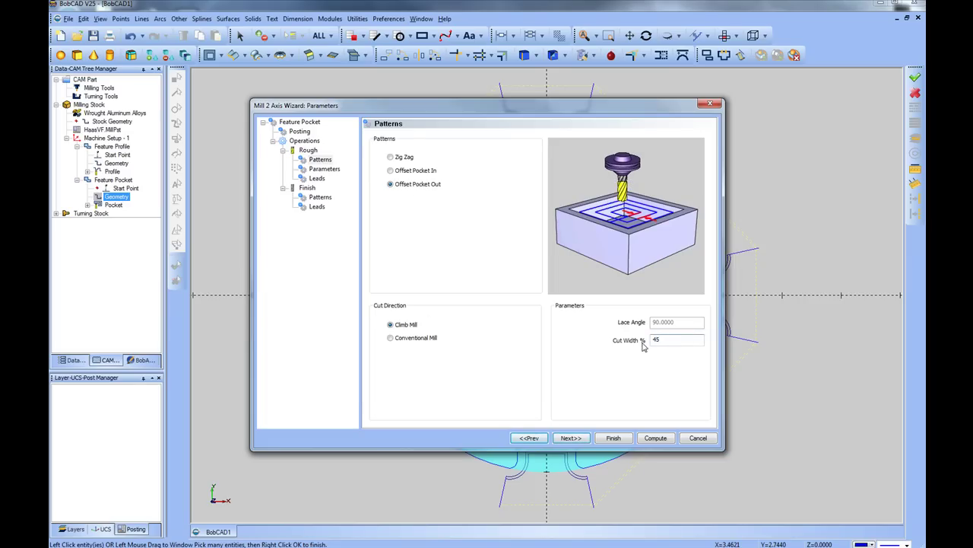
Step: Keep the 0.05 roughing side allowance, set the pocket's total depth to 0.5, and use multiple even steps with a 0.25 depth of cut
left_click(570, 438)
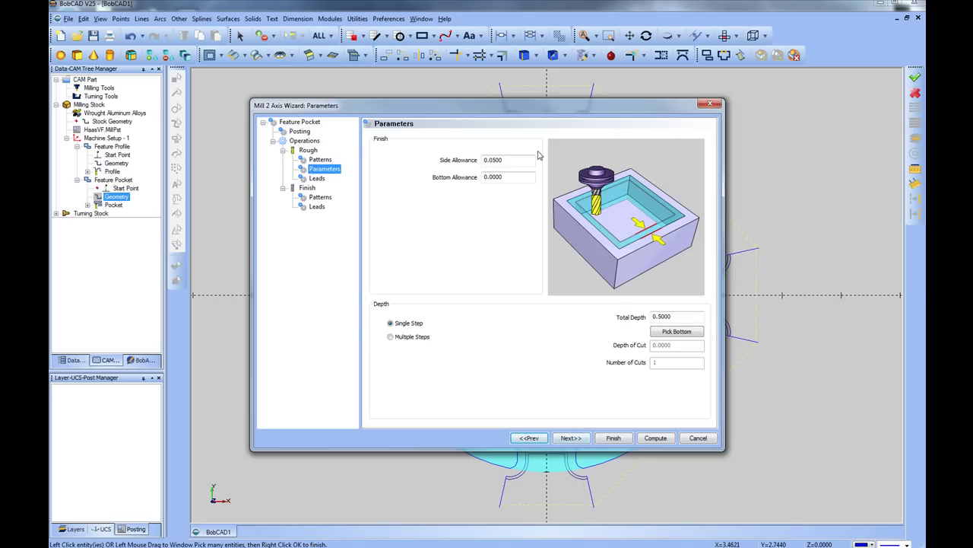
left_click_drag(513, 160, 466, 164)
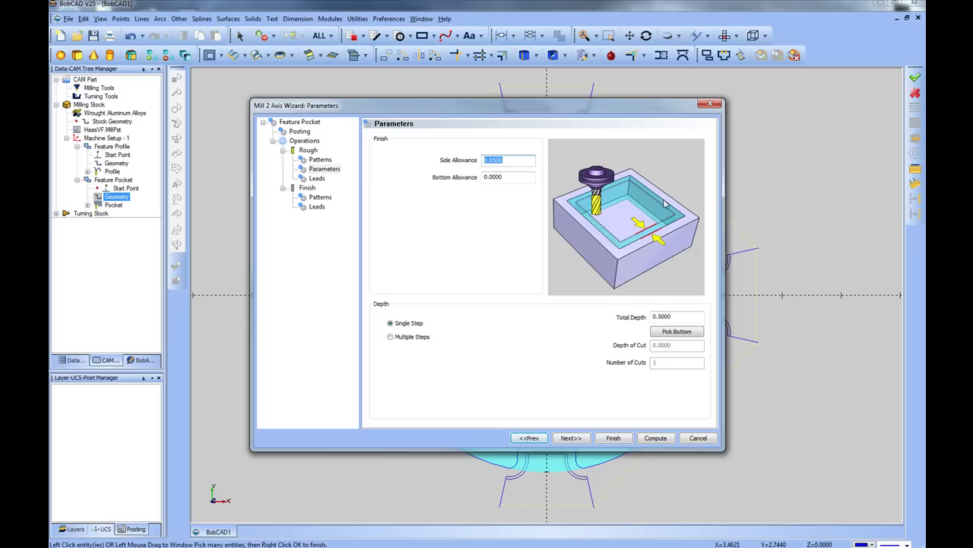
left_click_drag(684, 316, 621, 311)
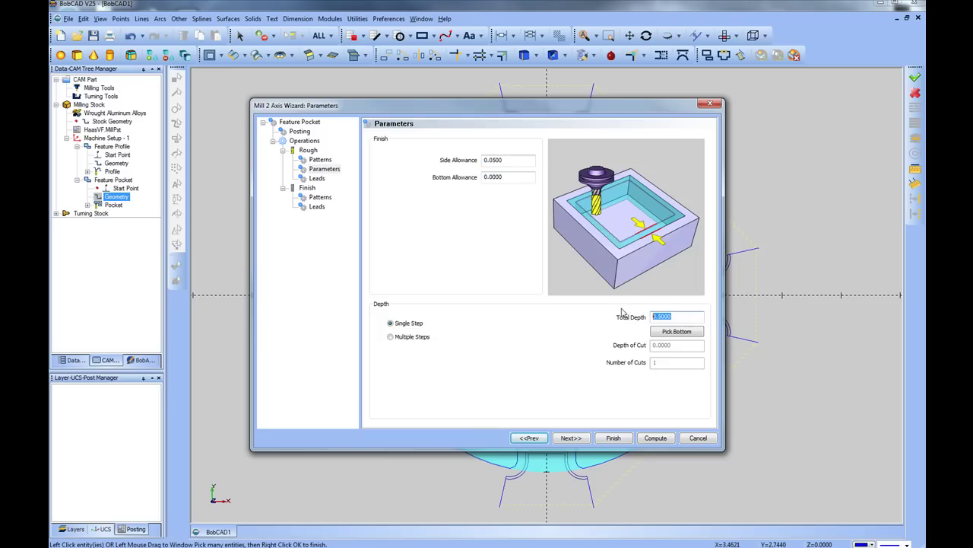
type(".5")
left_click(411, 339)
left_click_drag(684, 344, 638, 345)
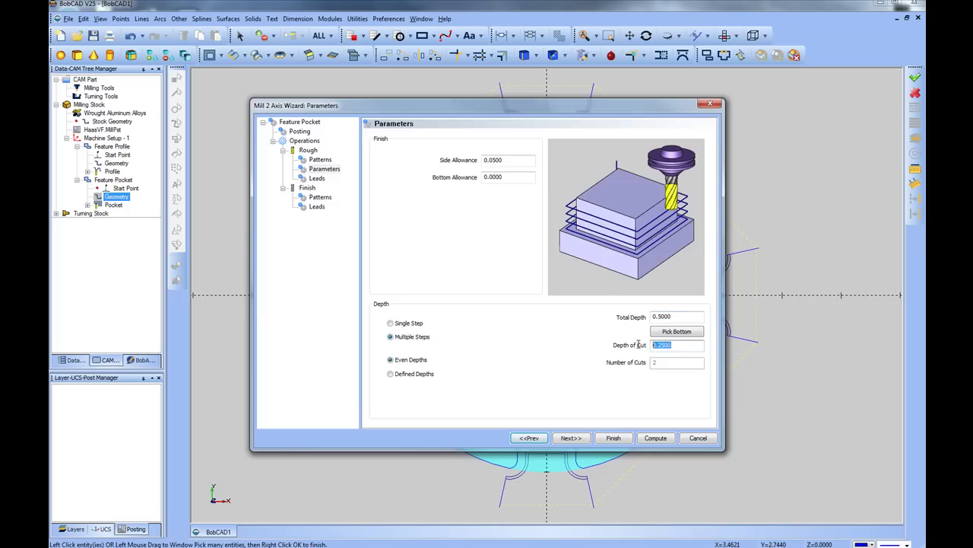
Step: Compare the Ramp and Spiral material entries for pocket roughing and keep Plunge
left_click(570, 438)
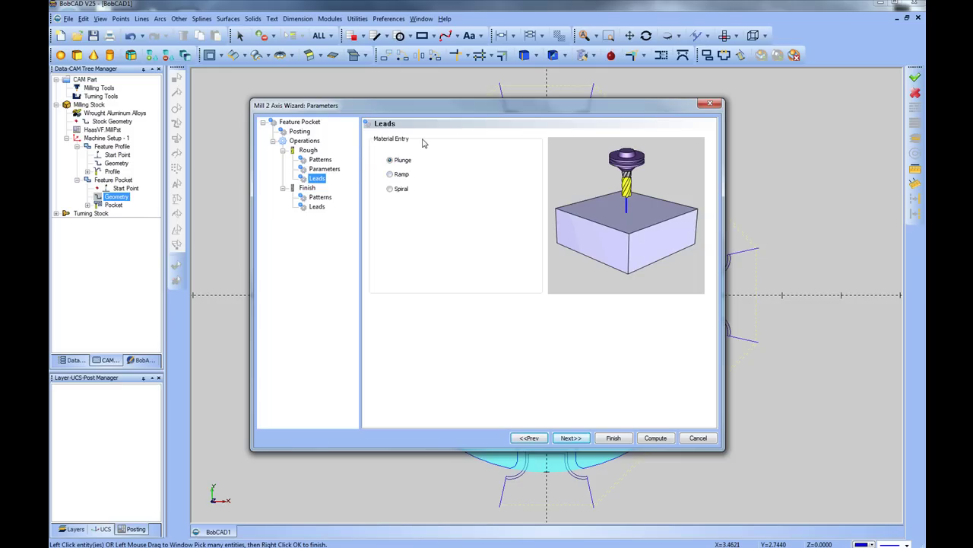
left_click(401, 175)
left_click(401, 188)
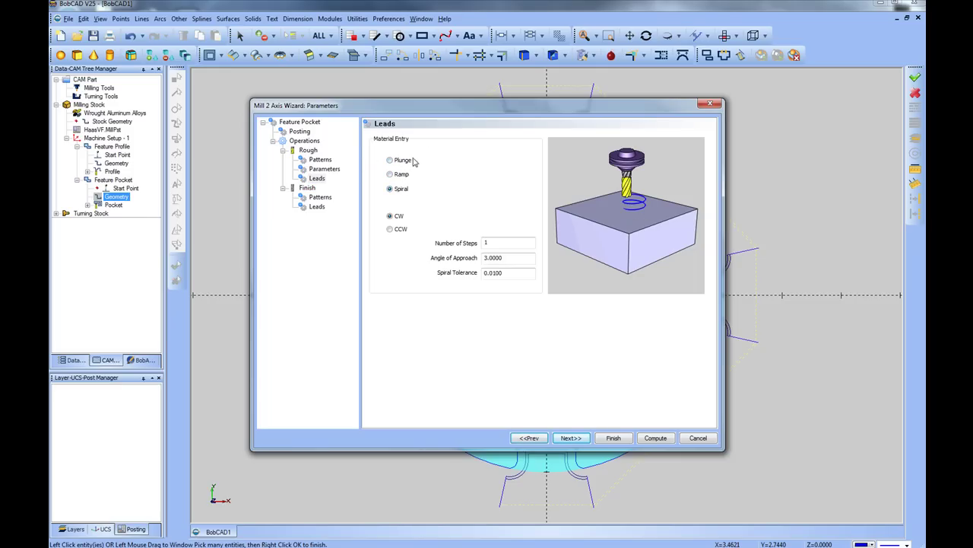
left_click(402, 160)
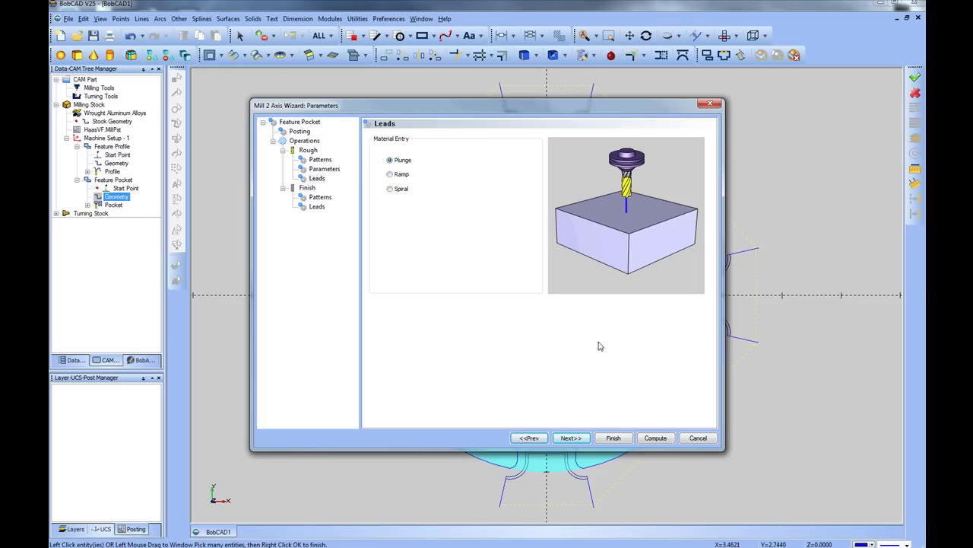
Step: Enter the pocket finishing tool's diameter and keep the Standard pattern with system compensation on and machine compensation off
left_click(571, 437)
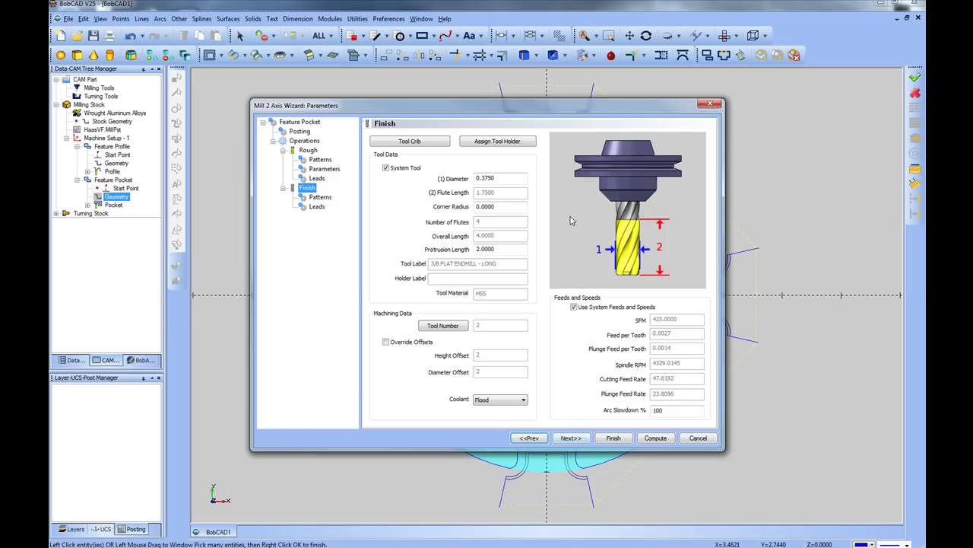
double_click(509, 178)
type(".")
left_click(564, 439)
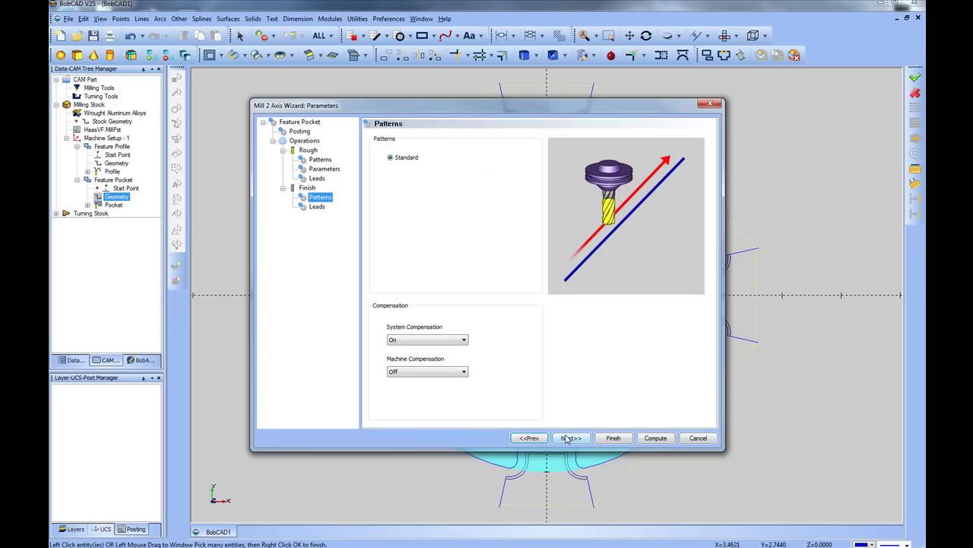
left_click(426, 339)
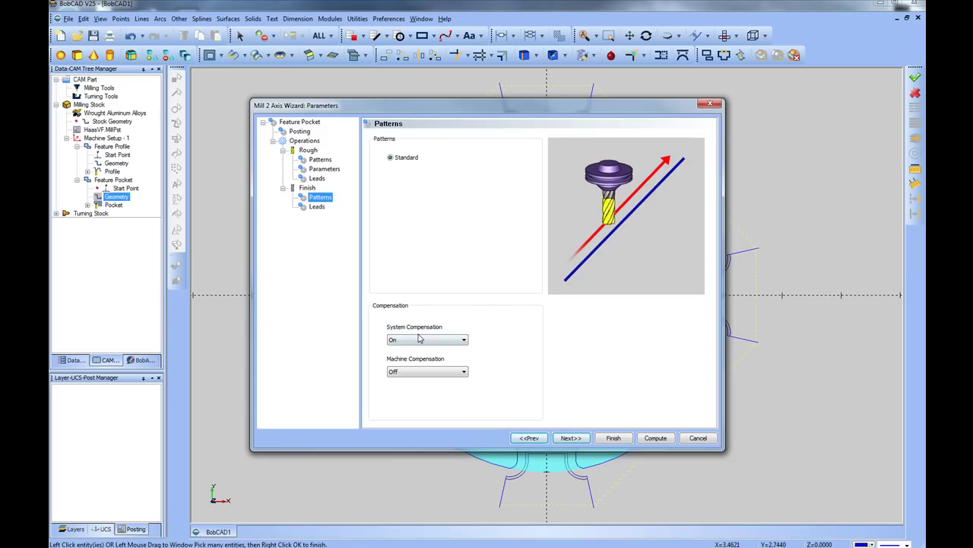
Step: Give the finish pass a circular lead-in of 0.25 radius, compute the pocket toolpath, and inspect it in 3D before restoring the top view
left_click(581, 440)
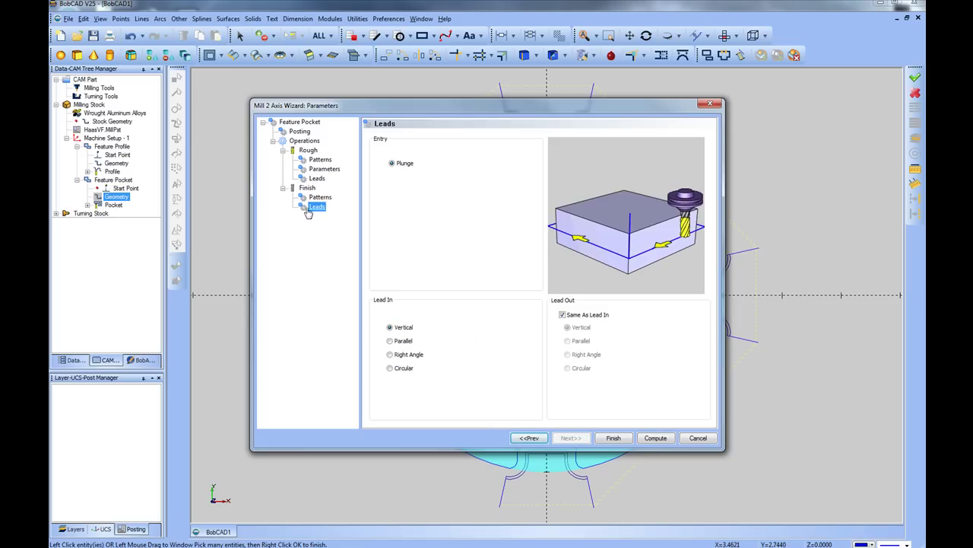
left_click(390, 370)
left_click_drag(517, 394, 472, 393)
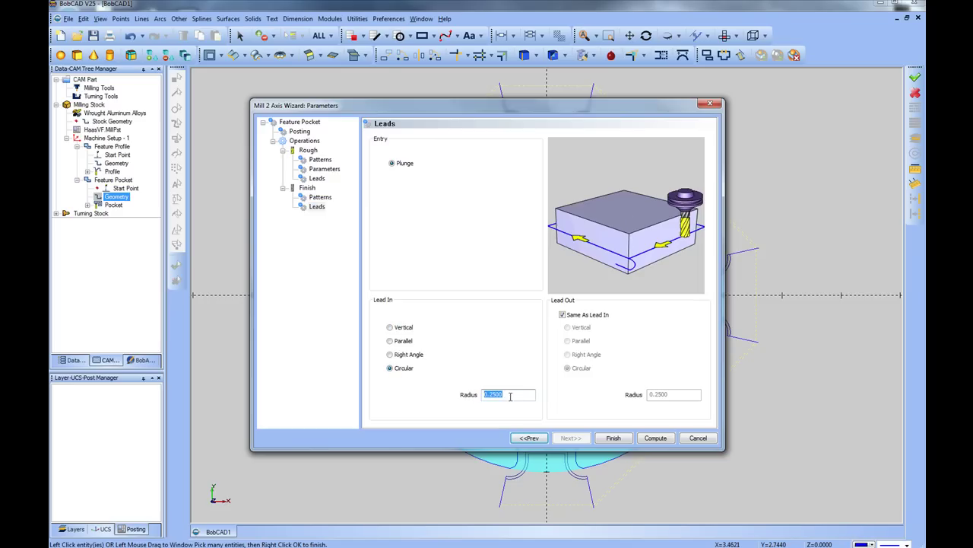
left_click(655, 438)
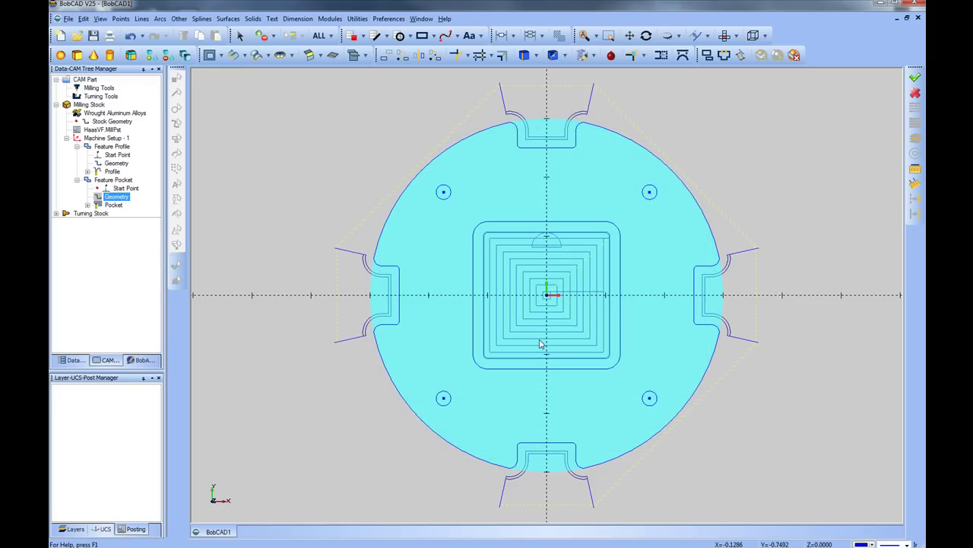
middle_click_drag(557, 403, 525, 388)
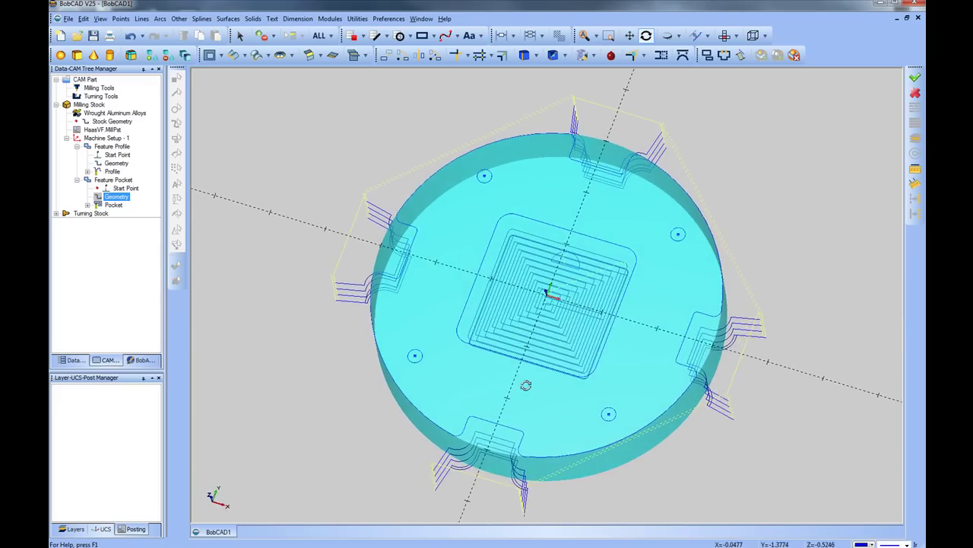
left_click(725, 36)
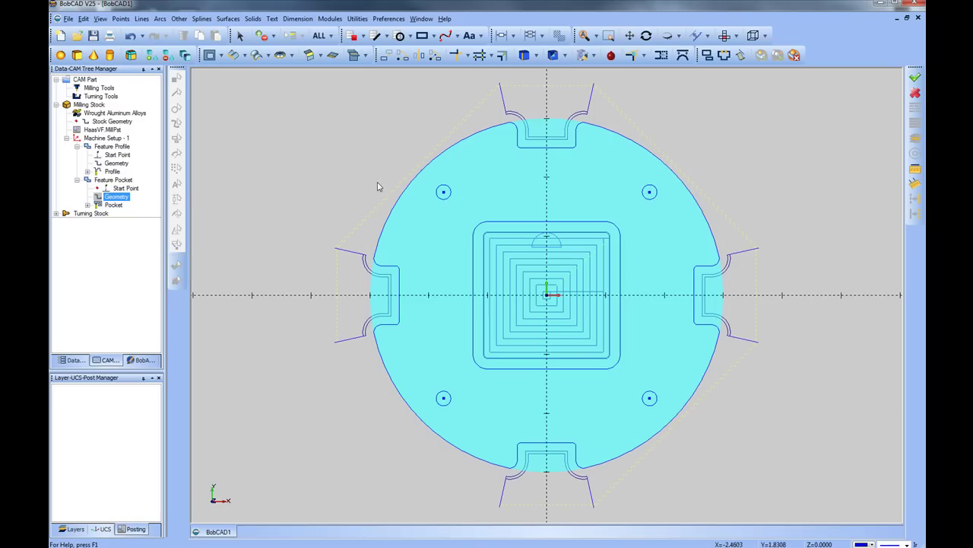
Step: Add a Tap drilling feature to Machine Setup - 1 using the four small holes around the pocket as its geometry
left_click(116, 139)
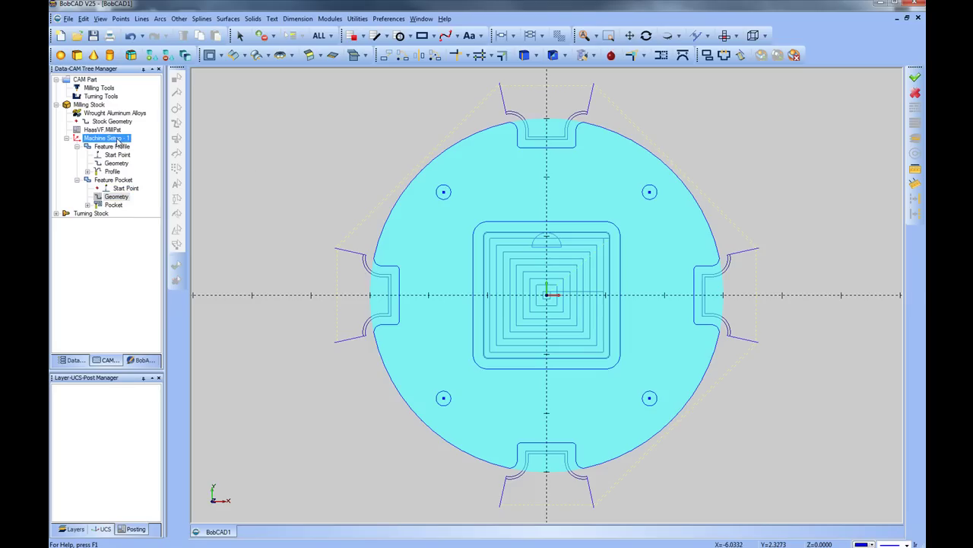
right_click(117, 143)
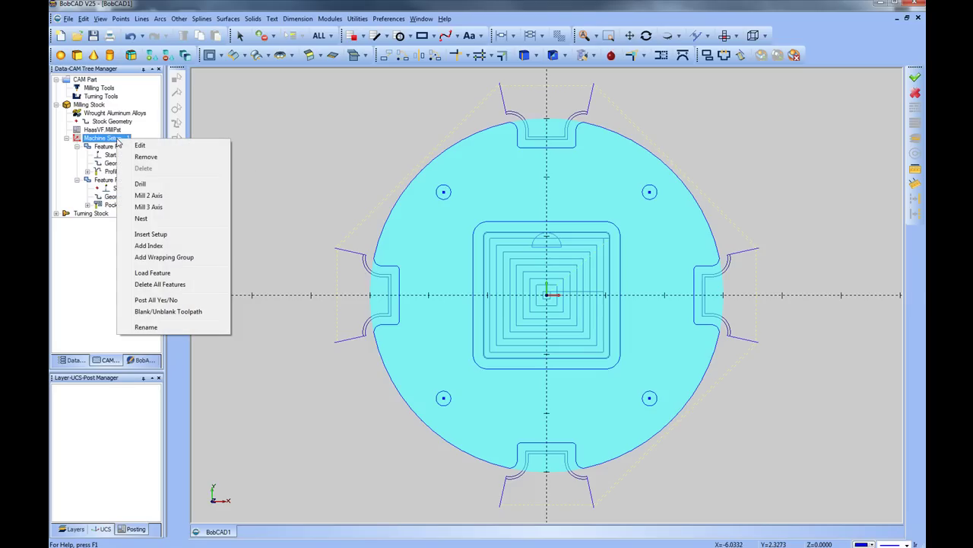
left_click(141, 185)
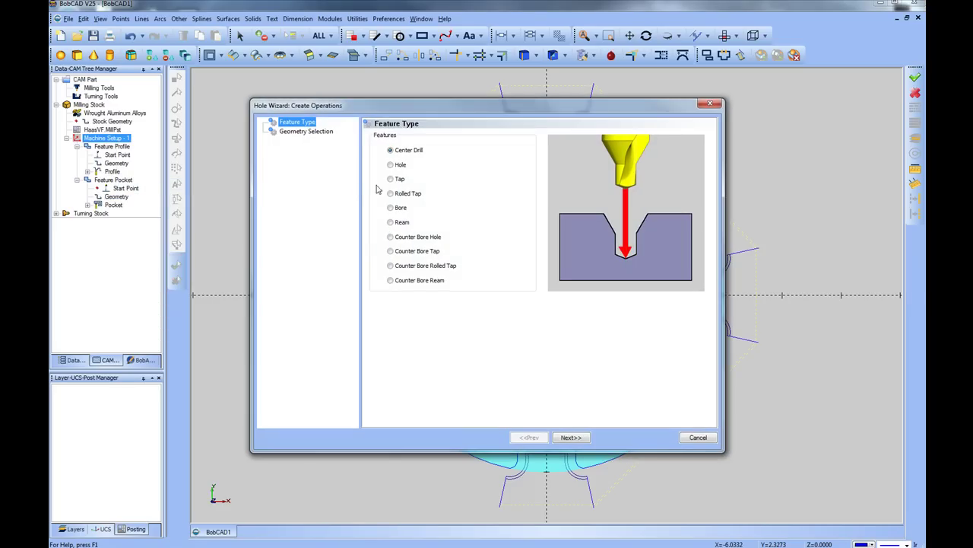
left_click(395, 180)
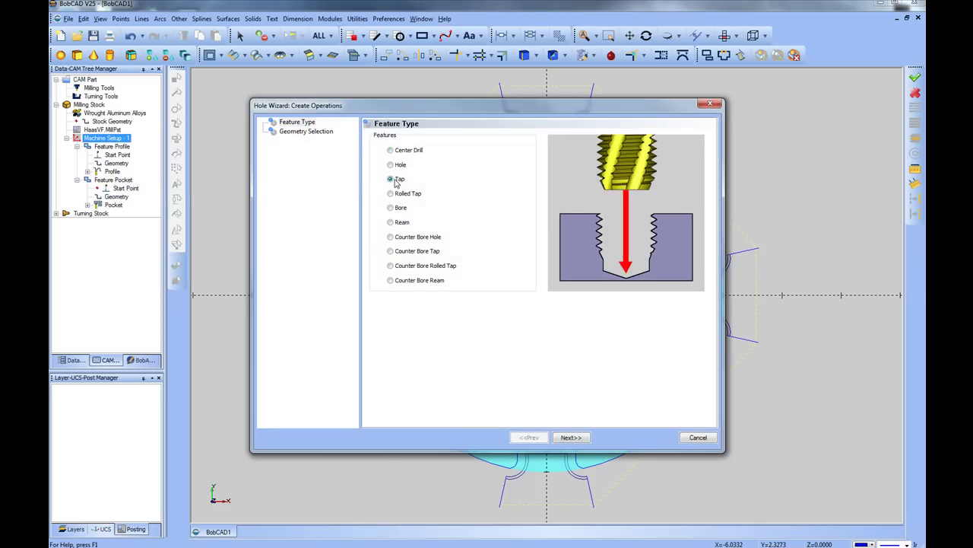
left_click(570, 438)
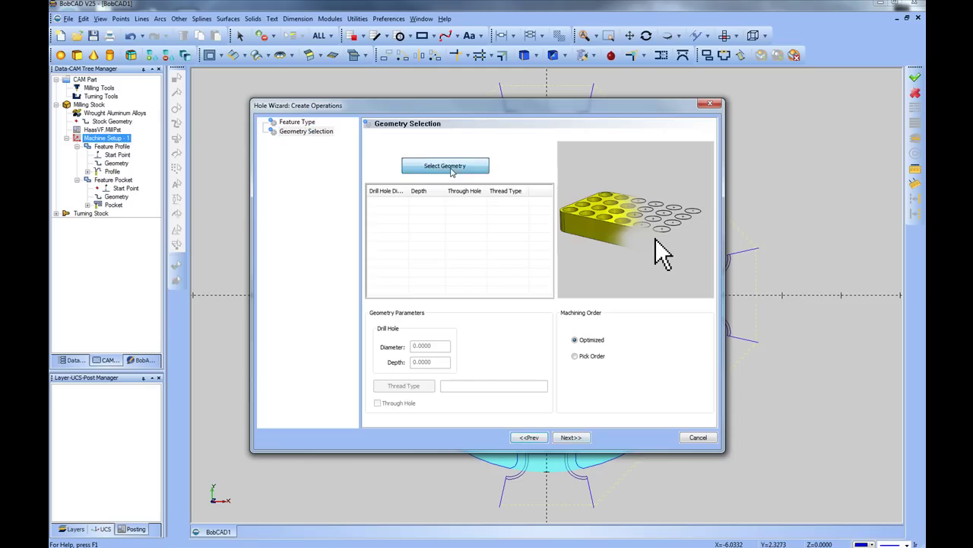
left_click(452, 171)
left_click(444, 194)
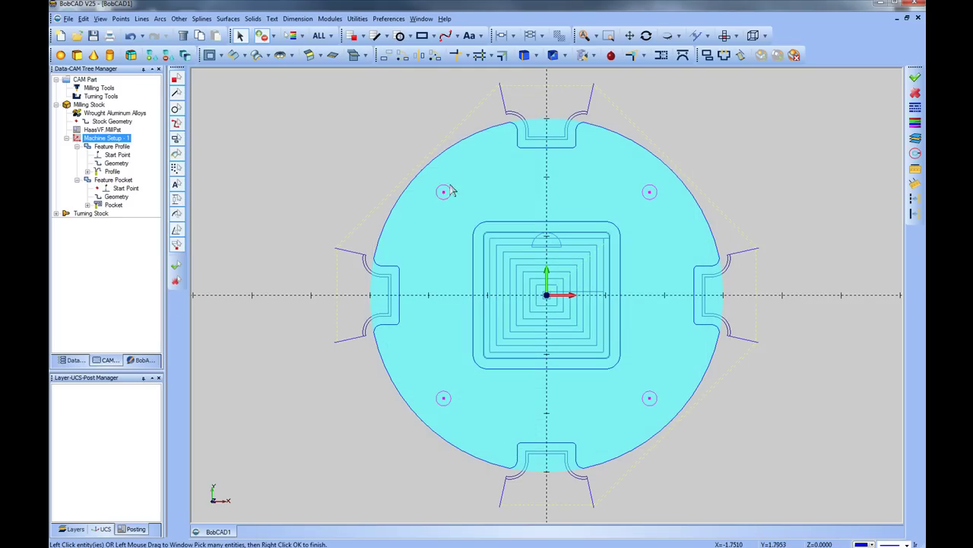
right_click(496, 177)
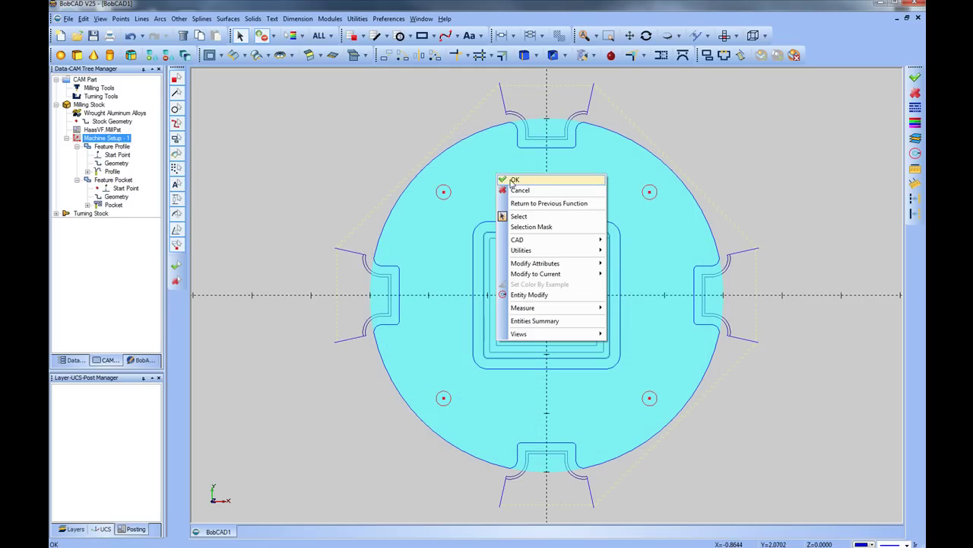
left_click(511, 182)
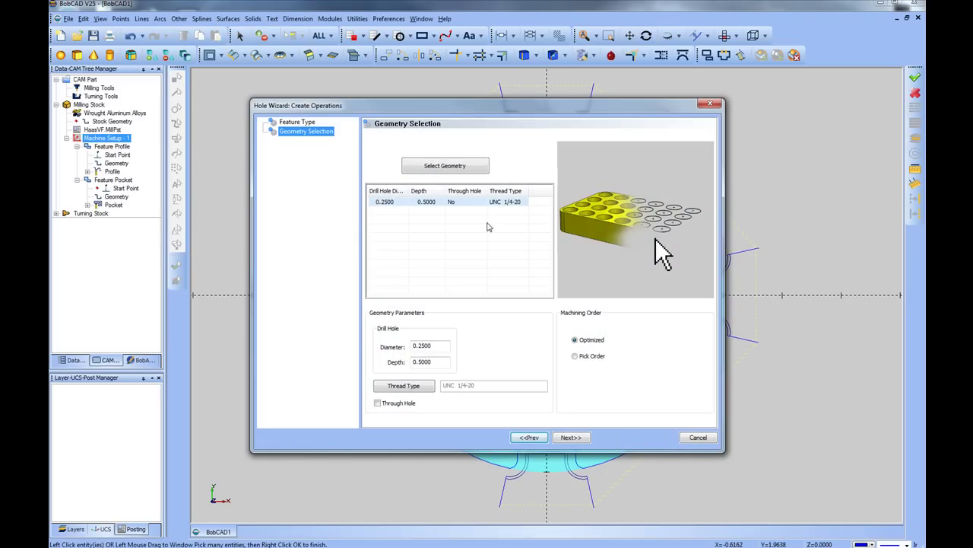
Step: Keep the UNC 1/4-20 thread and Optimized machining order, and make the tapped holes through holes with a depth of 1
left_click(403, 385)
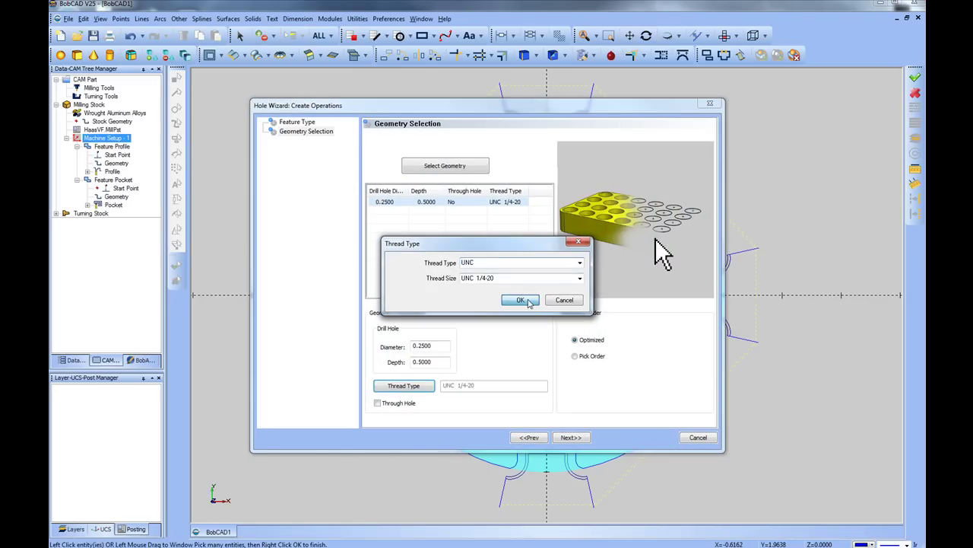
left_click(525, 301)
left_click_drag(439, 347, 412, 362)
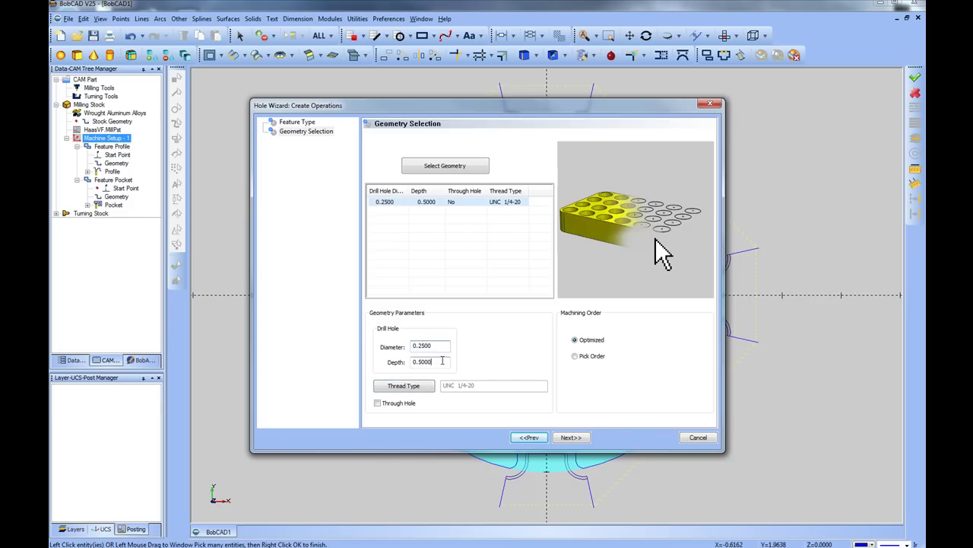
type("1")
left_click(378, 404)
left_click(576, 359)
left_click(575, 341)
left_click(575, 439)
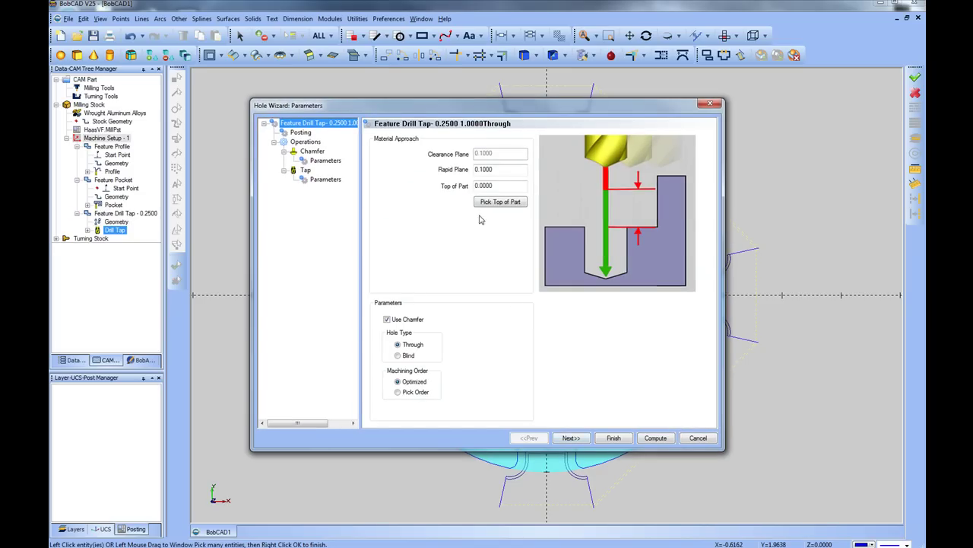
Step: Keep the tap feature's rapid plane at 0.1 and top of part at 0, turn off its chamfer, and keep the default posting settings
left_click(495, 169)
left_click(499, 184)
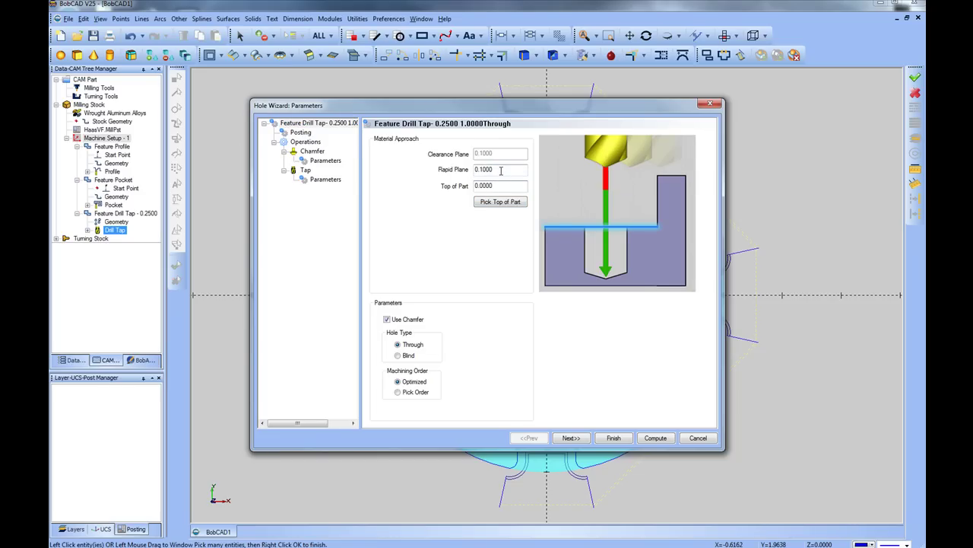
left_click(387, 320)
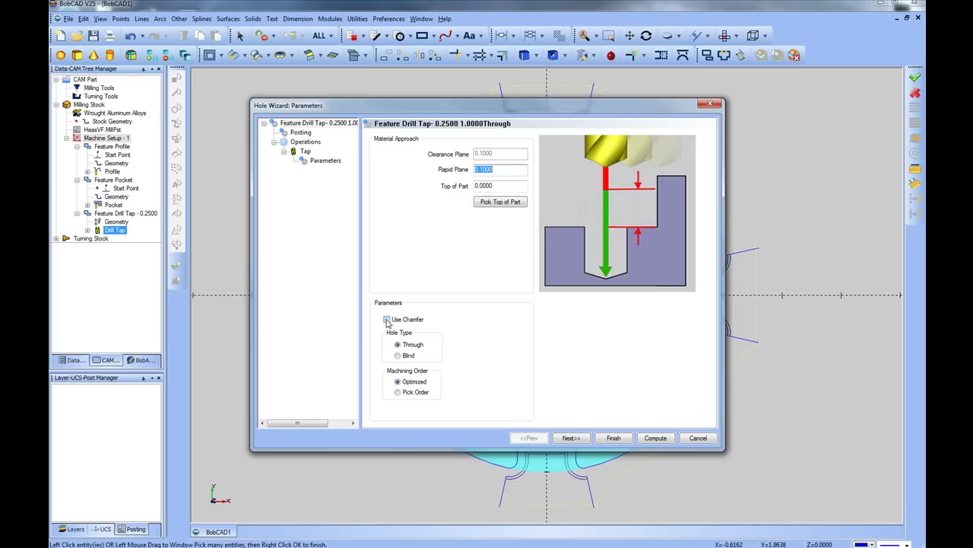
left_click(570, 438)
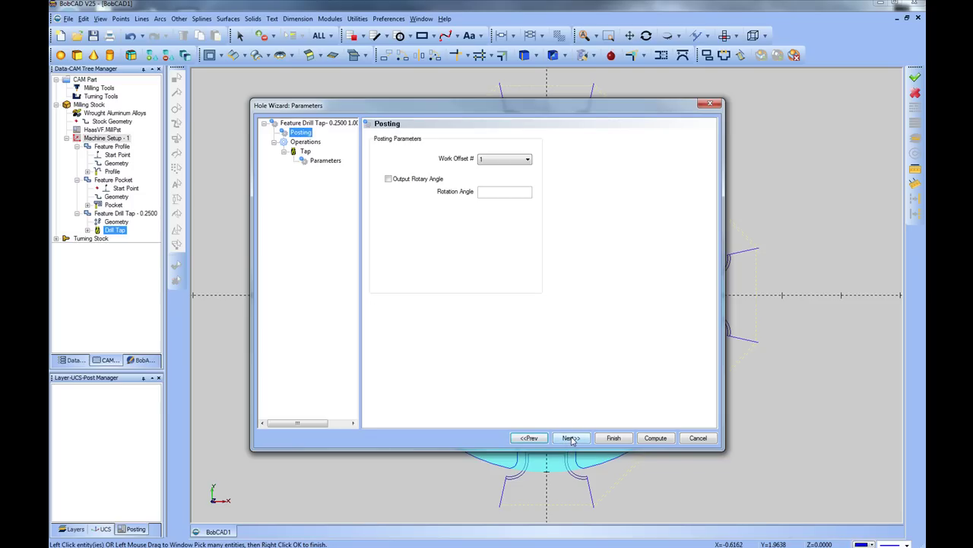
left_click(571, 439)
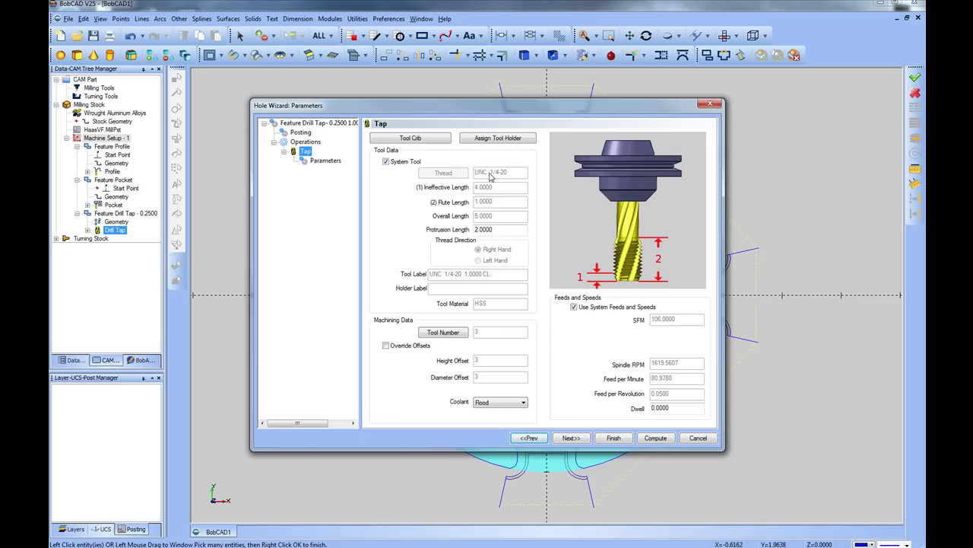
Step: Keep the tap's effective depth of 1.0, overall depth of 1.2 and right-hand thread, and compute the tapping toolpath
left_click(577, 438)
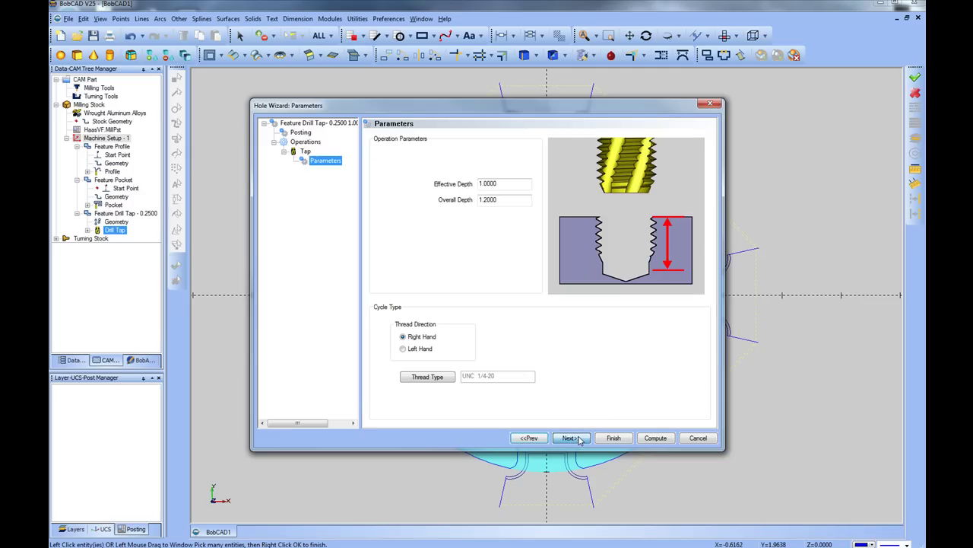
left_click(517, 187)
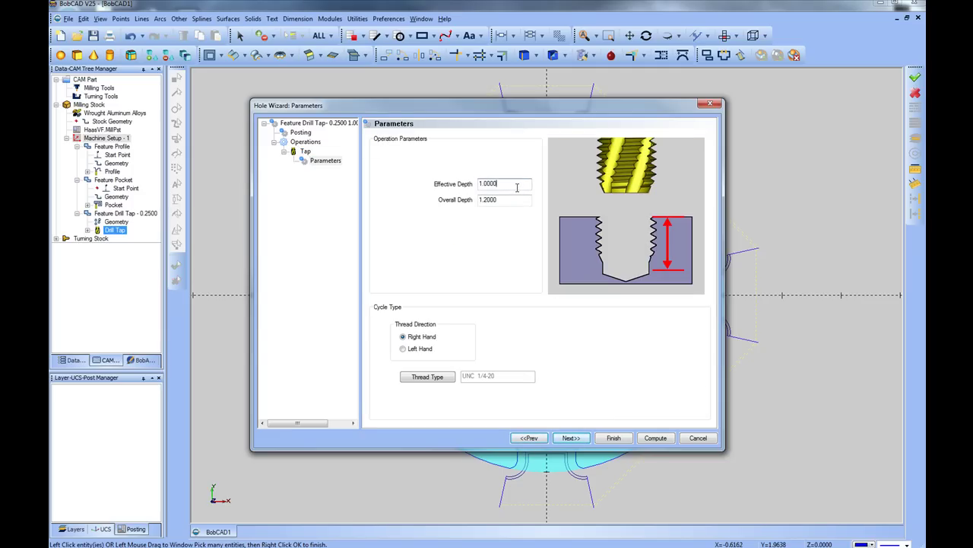
left_click(503, 202)
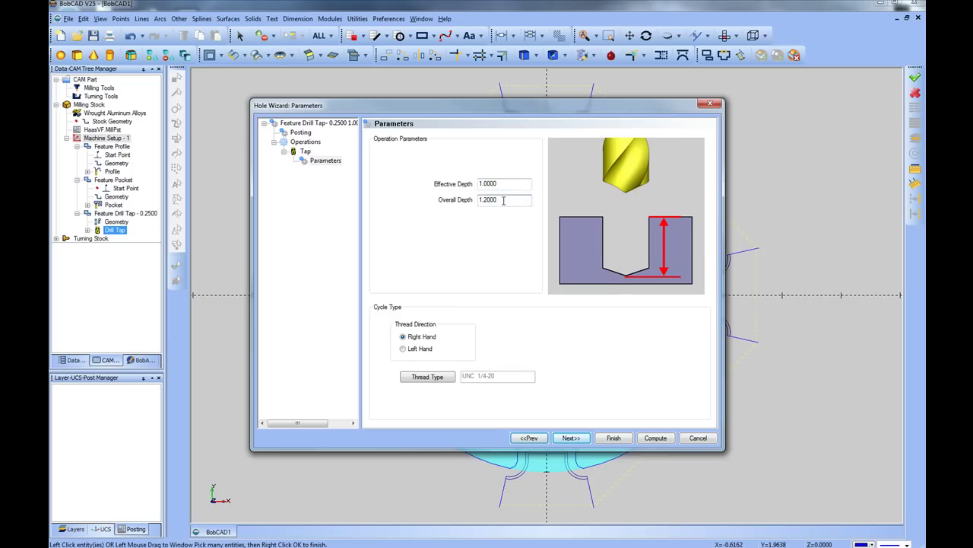
left_click(503, 183)
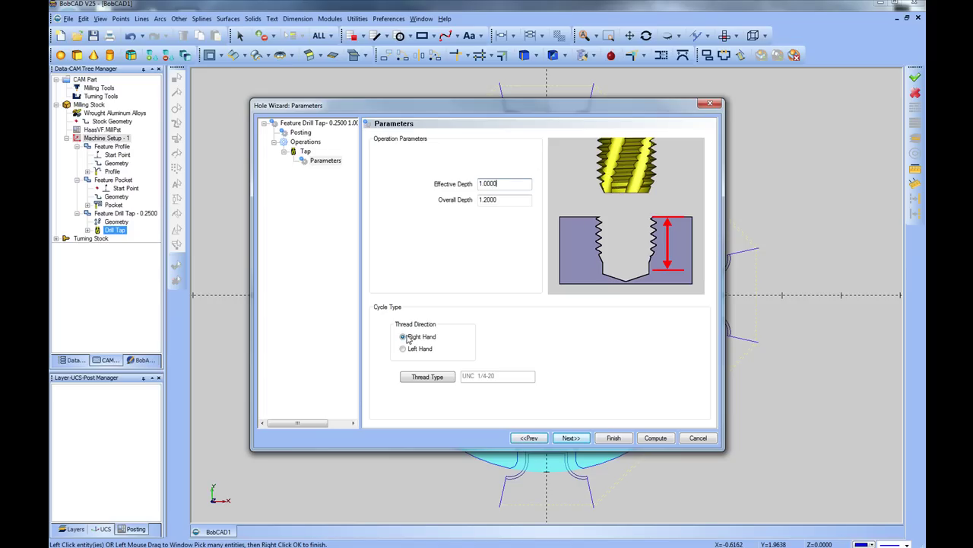
left_click(654, 438)
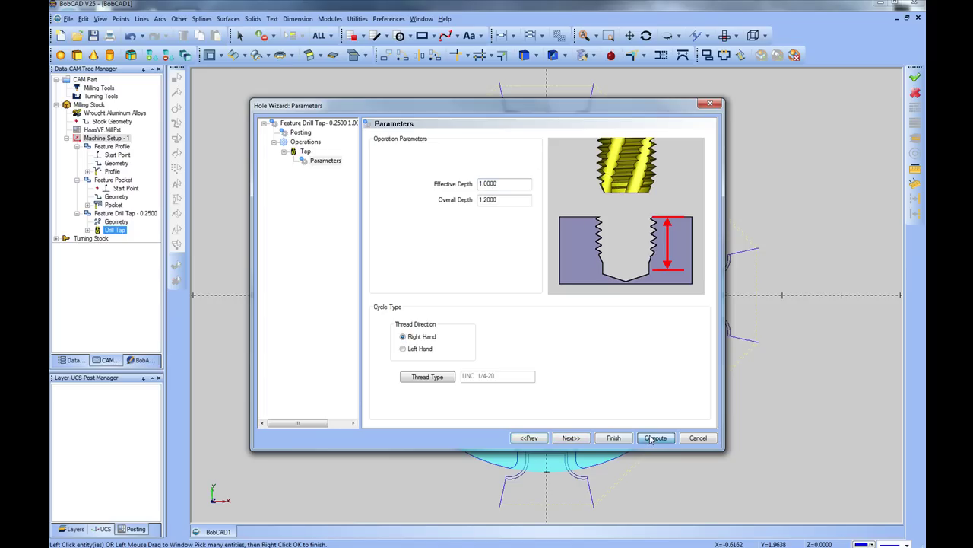
Step: Post the milling job to generate its NC program and look through the posted code
middle_click_drag(522, 286, 548, 342)
left_click(724, 35)
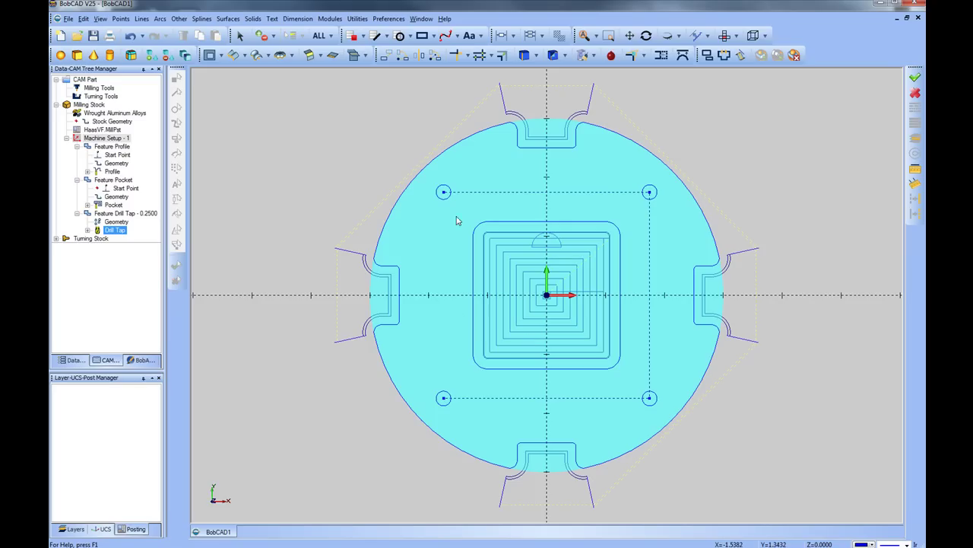
left_click(101, 96)
left_click(99, 89)
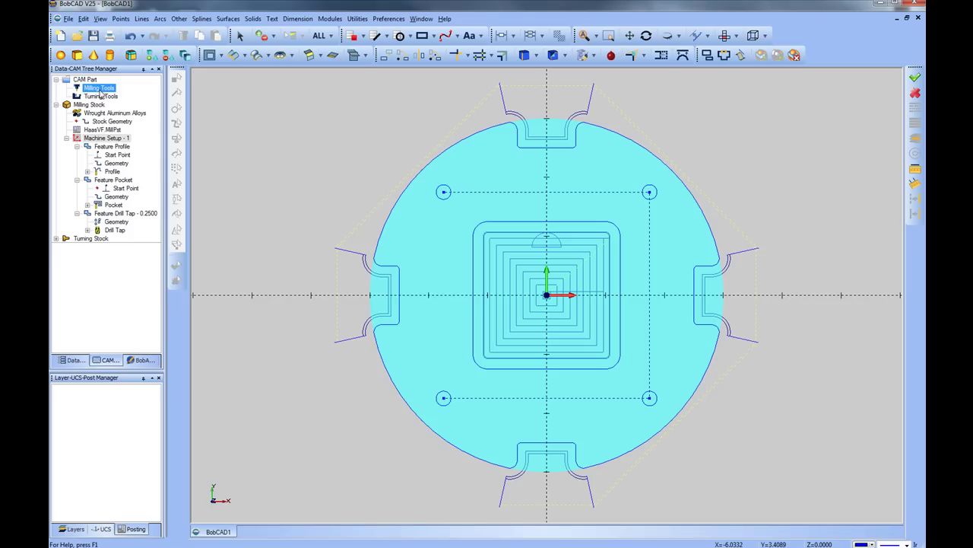
right_click(100, 92)
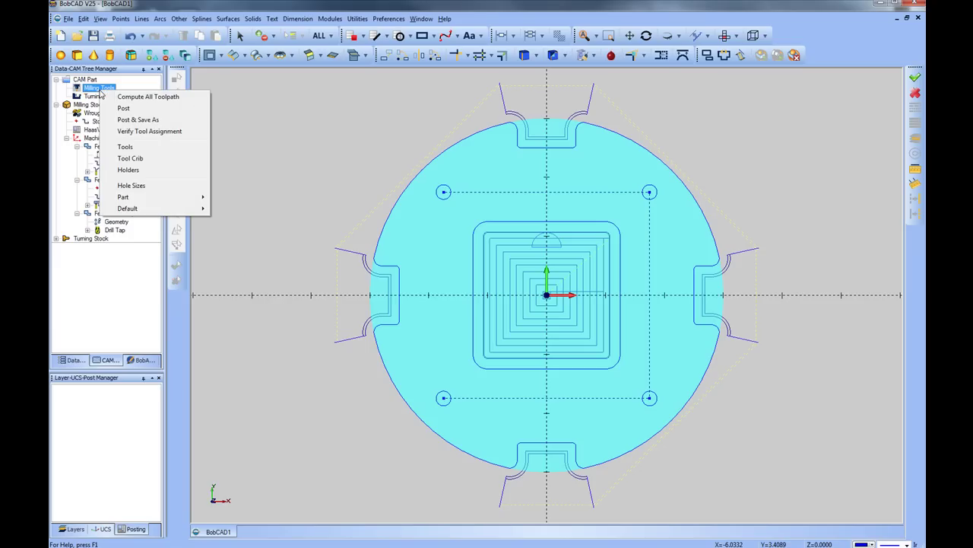
left_click(123, 108)
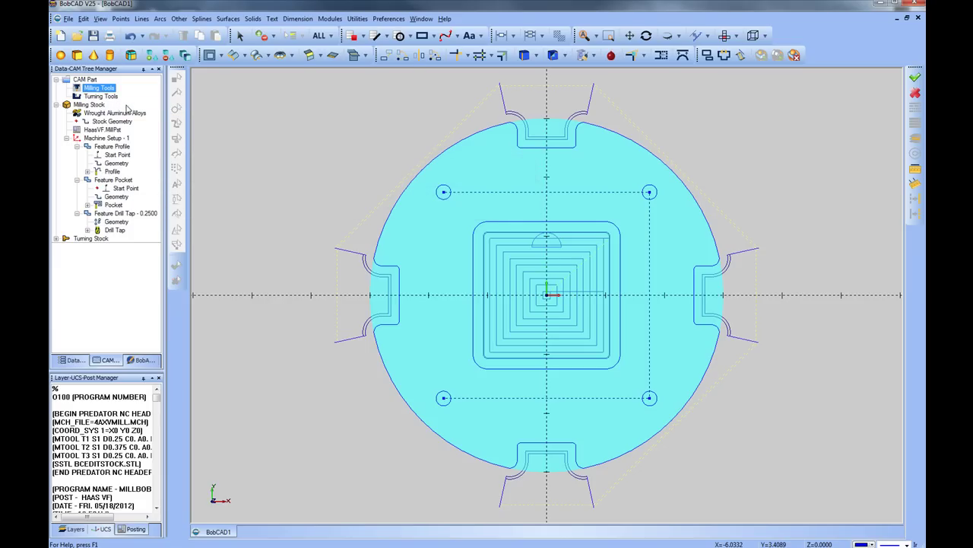
scroll(114, 430, "down", 5)
scroll(121, 443, "up", 8)
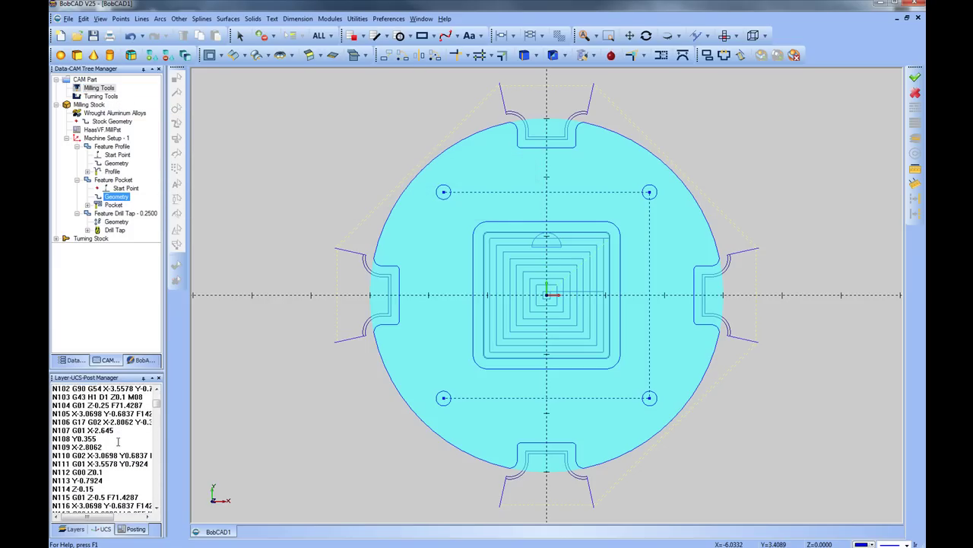
scroll(113, 430, "up", 1)
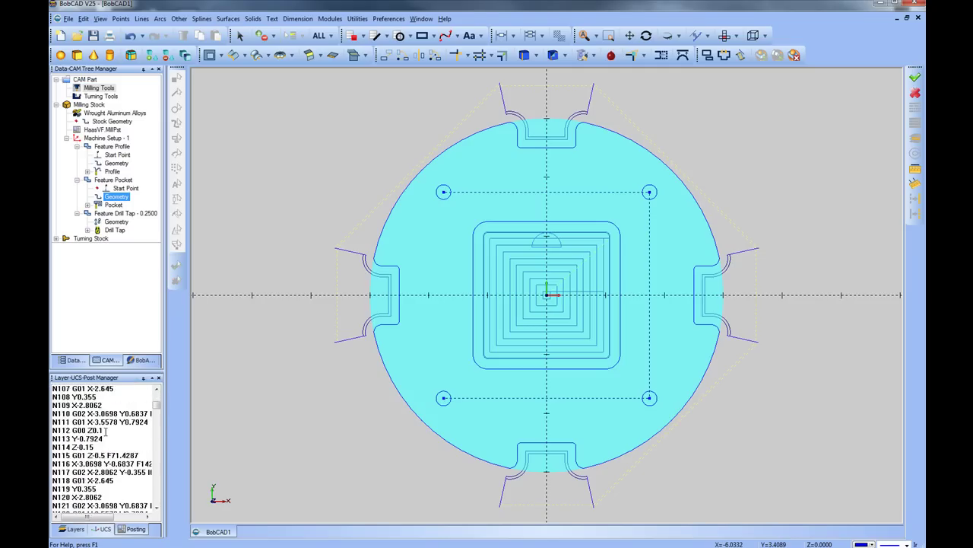
left_click(98, 88)
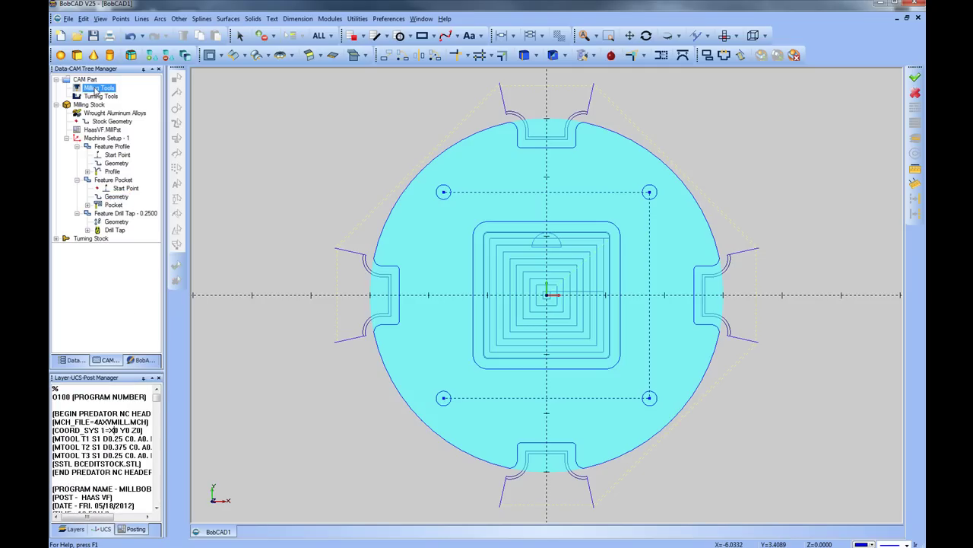
right_click(95, 88)
left_click(134, 116)
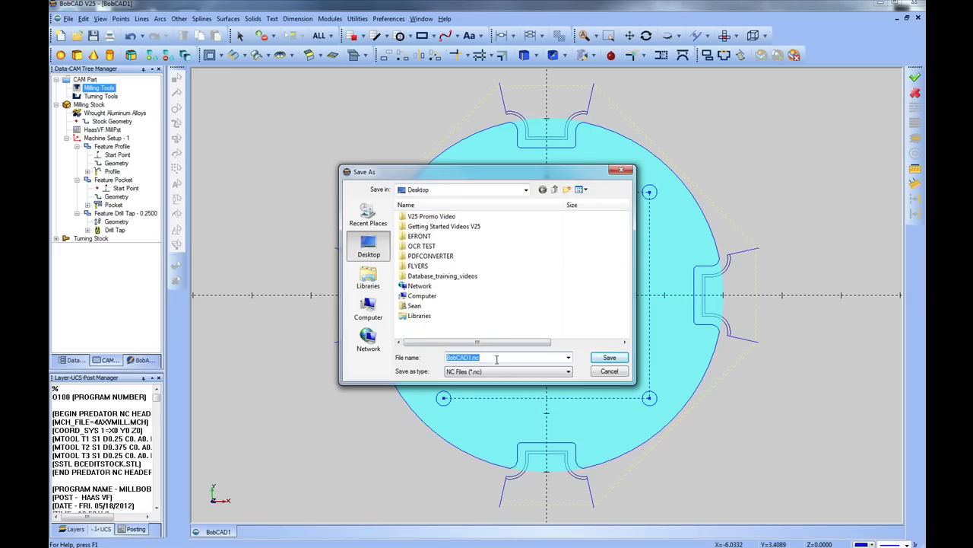
left_click(621, 172)
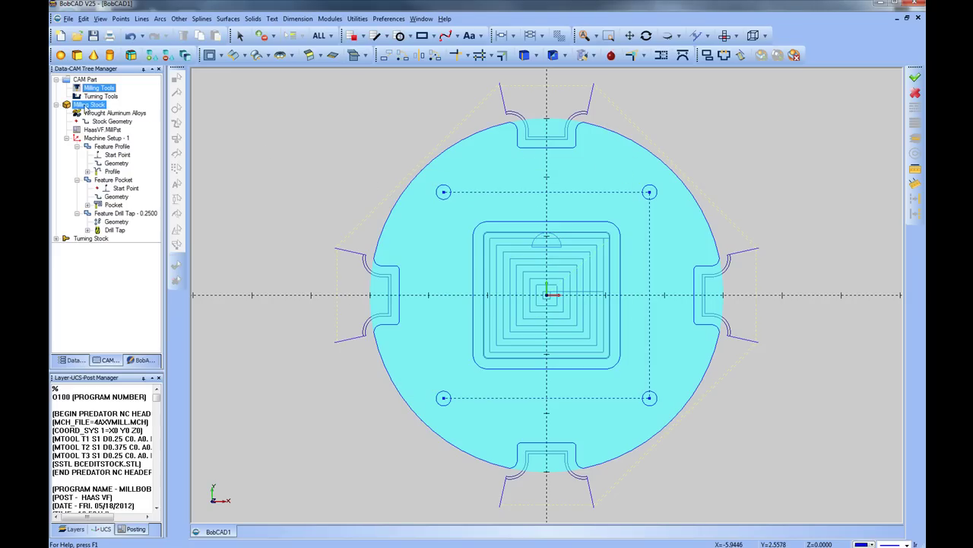
Step: Open the milling stock's simulation, play all machining operations through to the tapped holes, and inspect the machined part
right_click(85, 106)
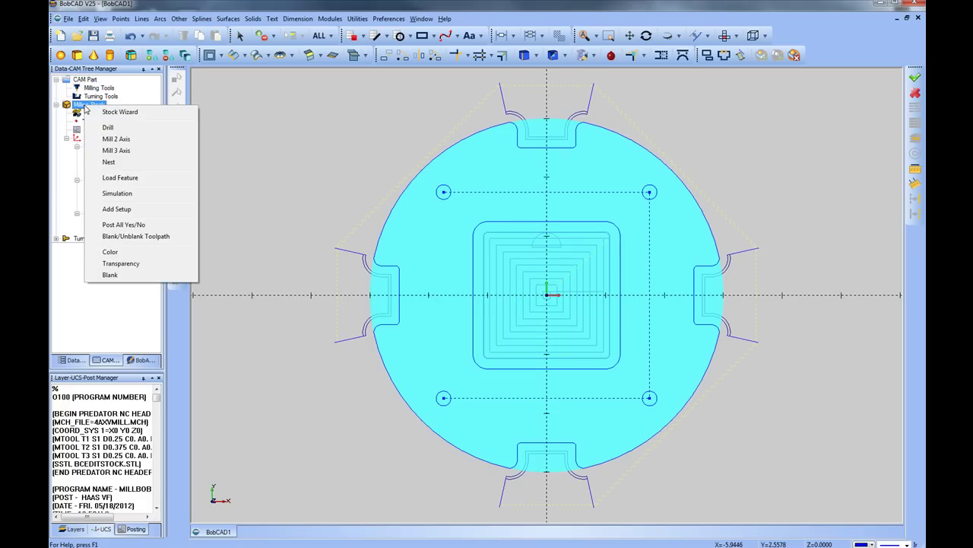
left_click(118, 193)
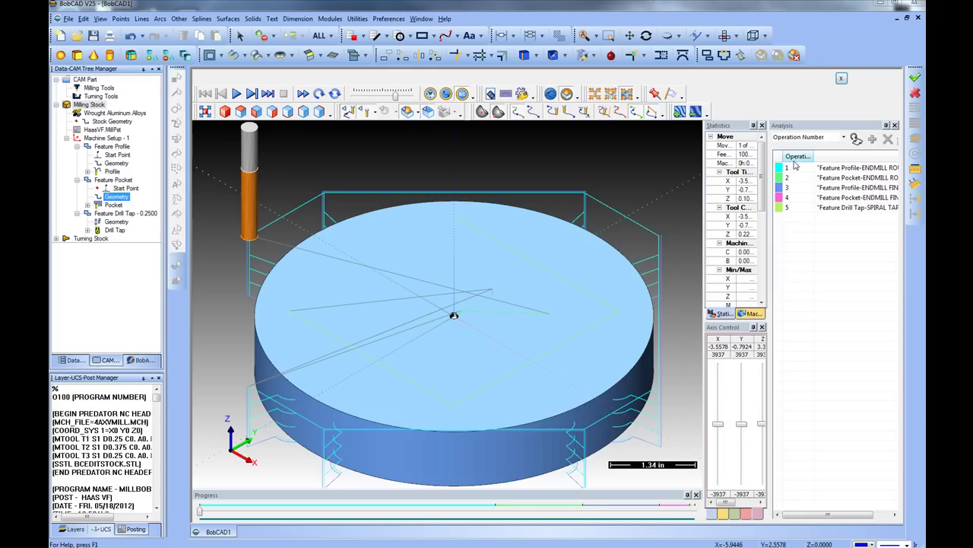
middle_click_drag(392, 184, 383, 192)
mouse_move(514, 311)
middle_mouse_down()
mouse_move(511, 285)
mouse_move(480, 311)
mouse_move(491, 329)
mouse_move(517, 316)
mouse_move(501, 312)
middle_mouse_up()
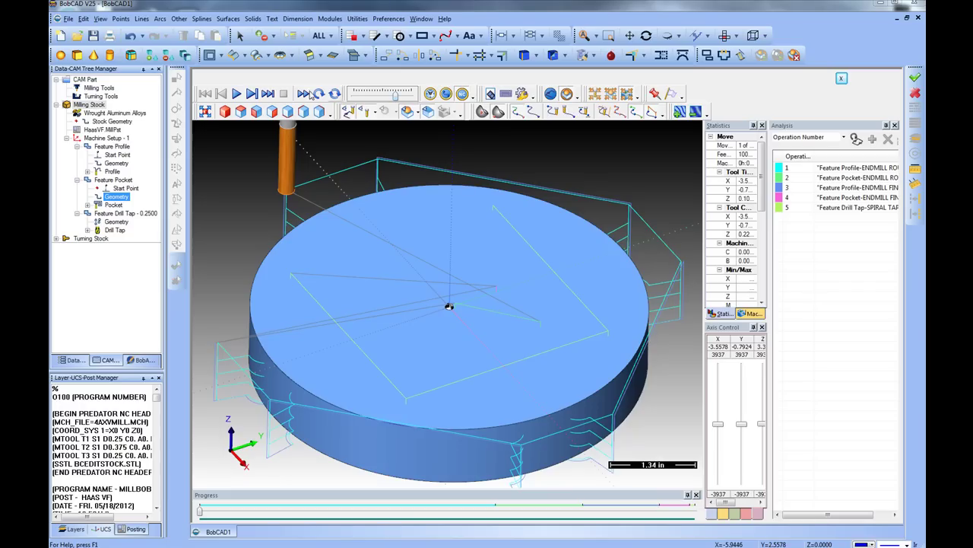
left_click(237, 92)
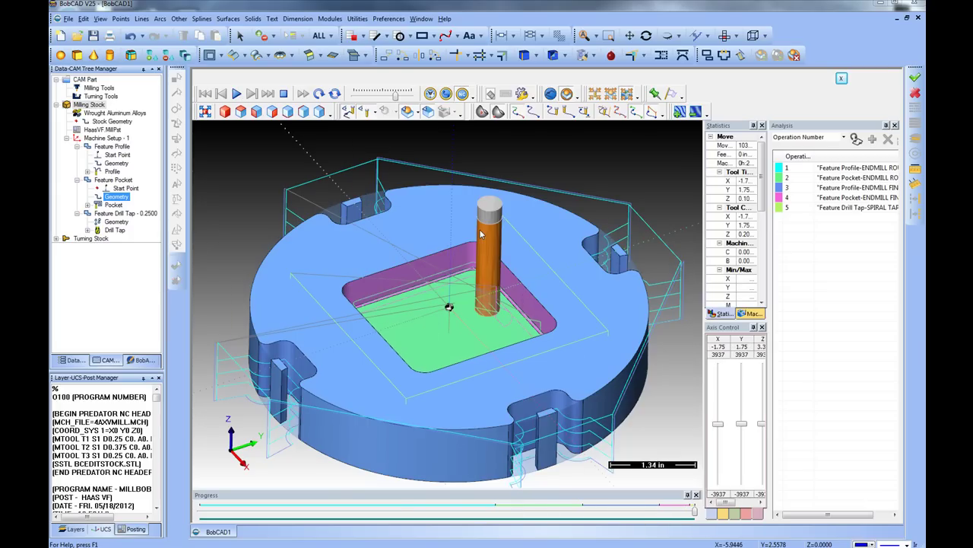
mouse_move(501, 245)
middle_mouse_down()
mouse_move(478, 304)
mouse_move(510, 242)
mouse_move(495, 245)
middle_mouse_up()
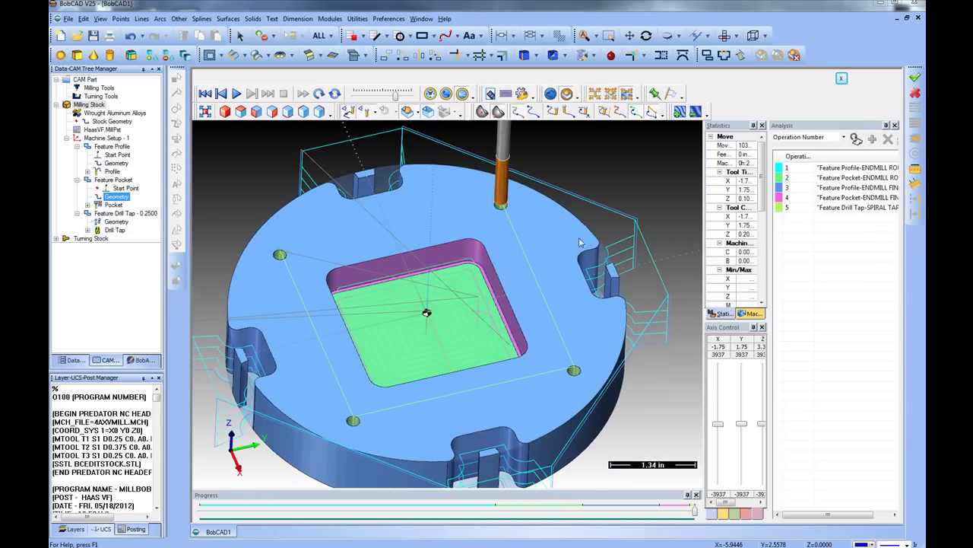